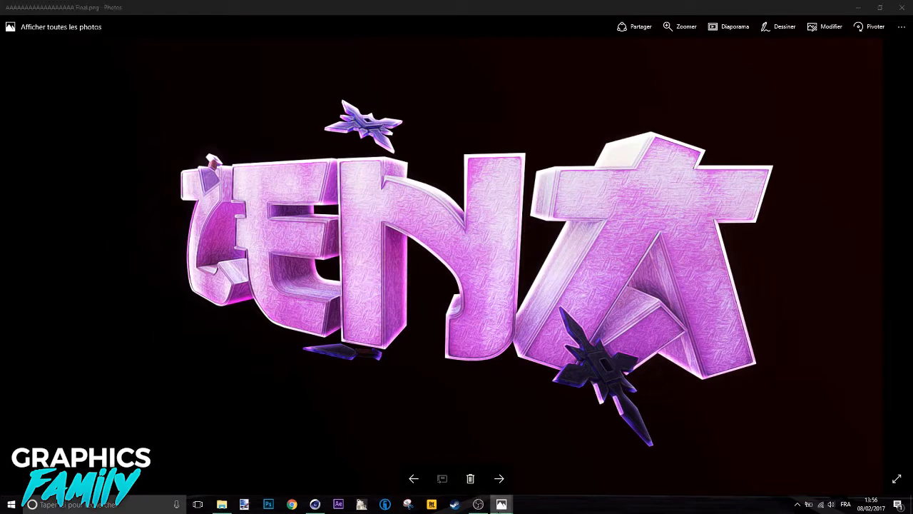
- View the open example text renders one by one, from TExte final.png through Text 1.png to Banneffr.png
mouse_move(501, 504)
click(299, 464)
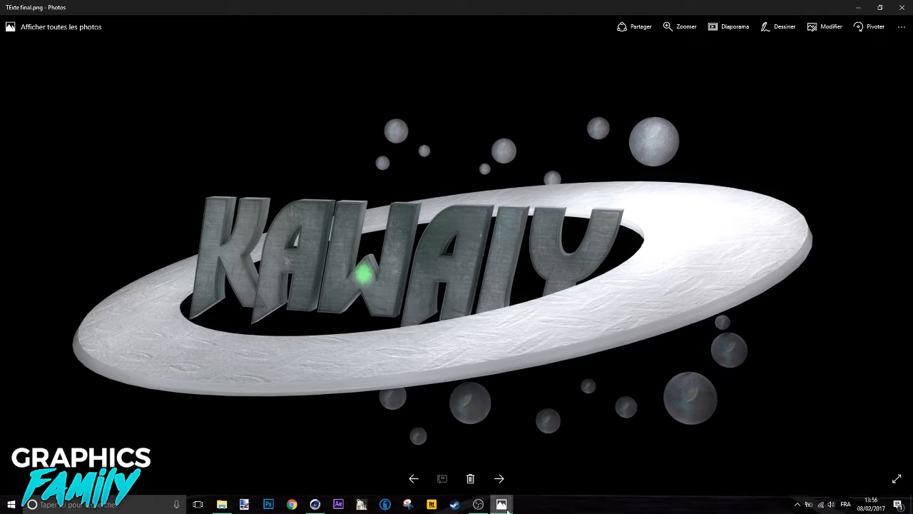
click(510, 509)
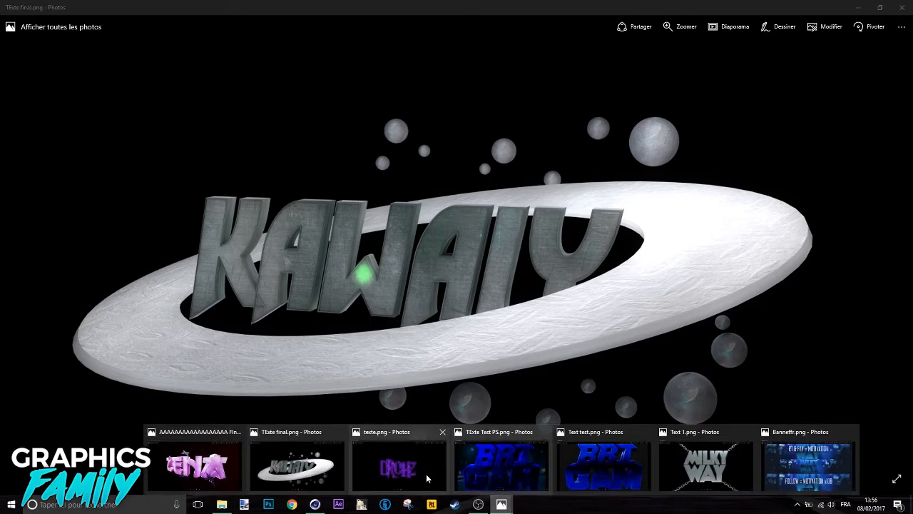
click(490, 465)
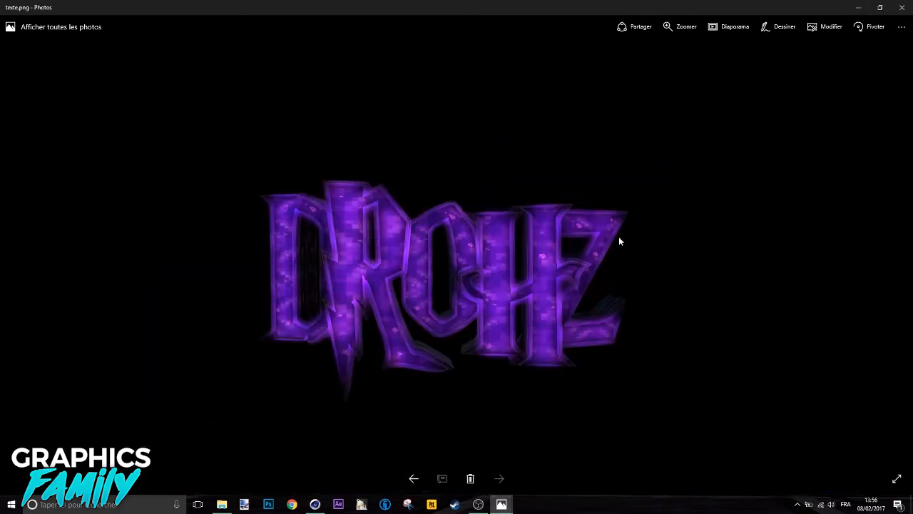
click(503, 504)
click(490, 464)
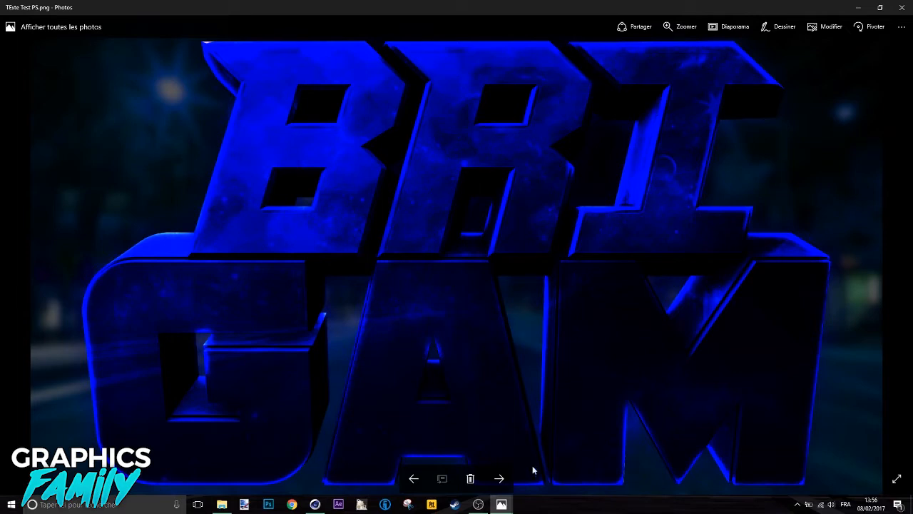
click(501, 503)
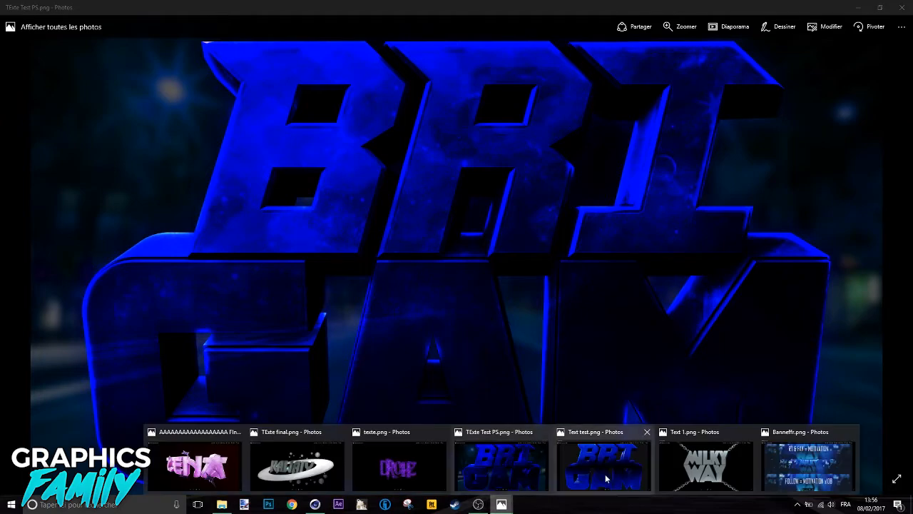
click(606, 479)
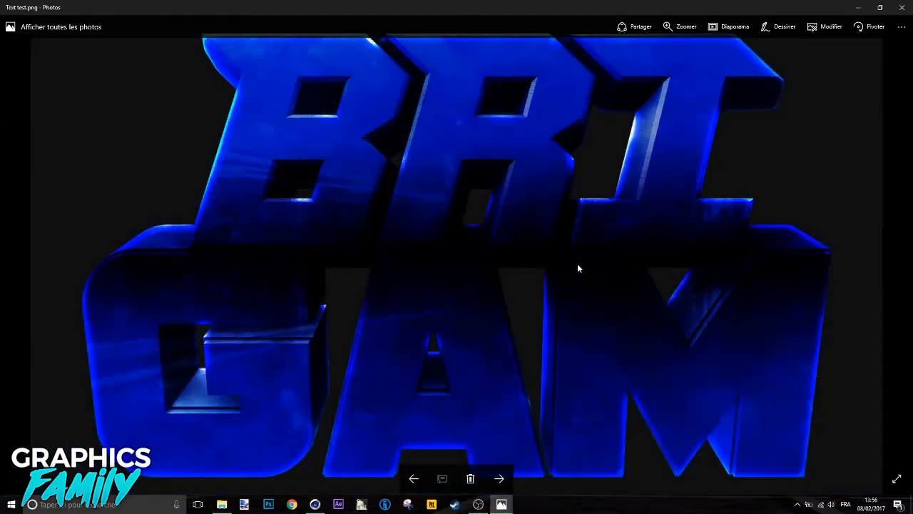
click(501, 504)
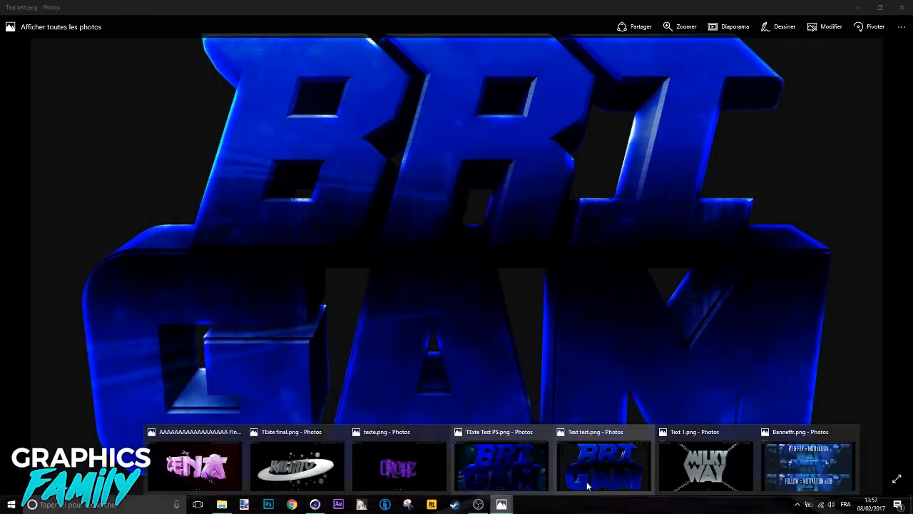
click(704, 463)
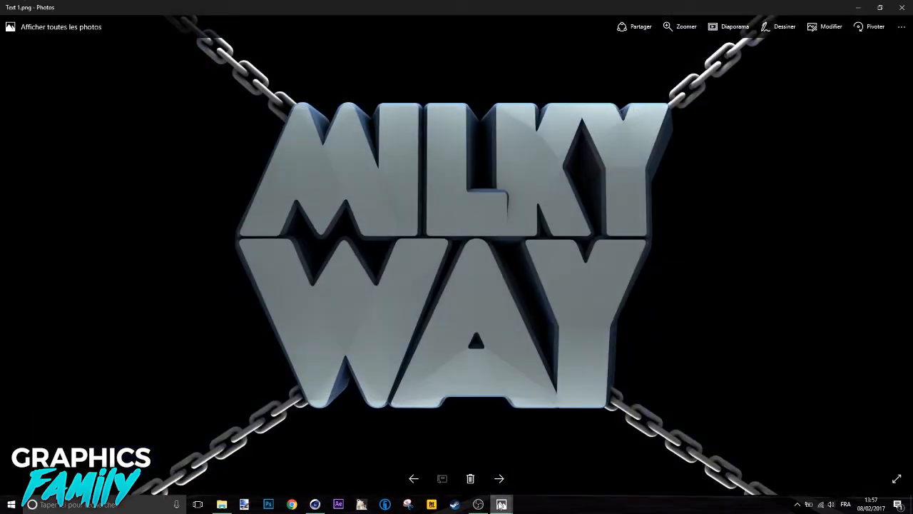
mouse_move(508, 504)
click(829, 467)
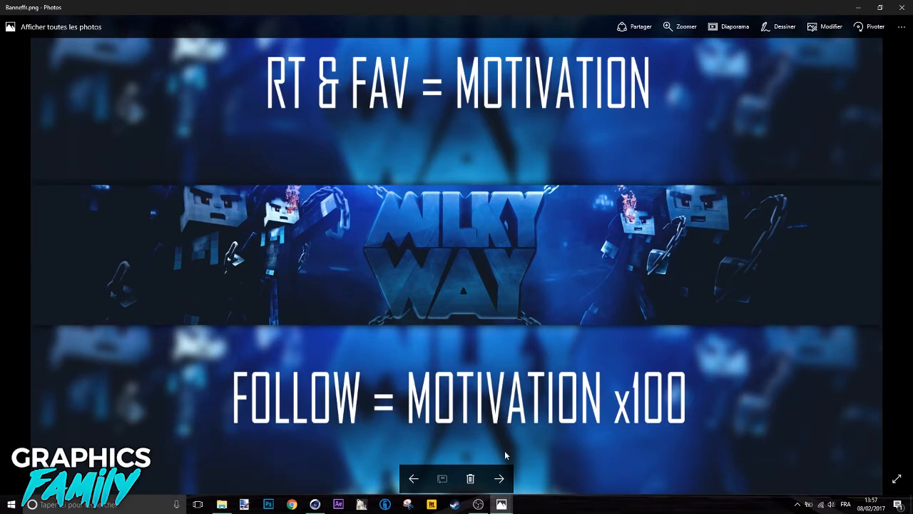
mouse_move(505, 505)
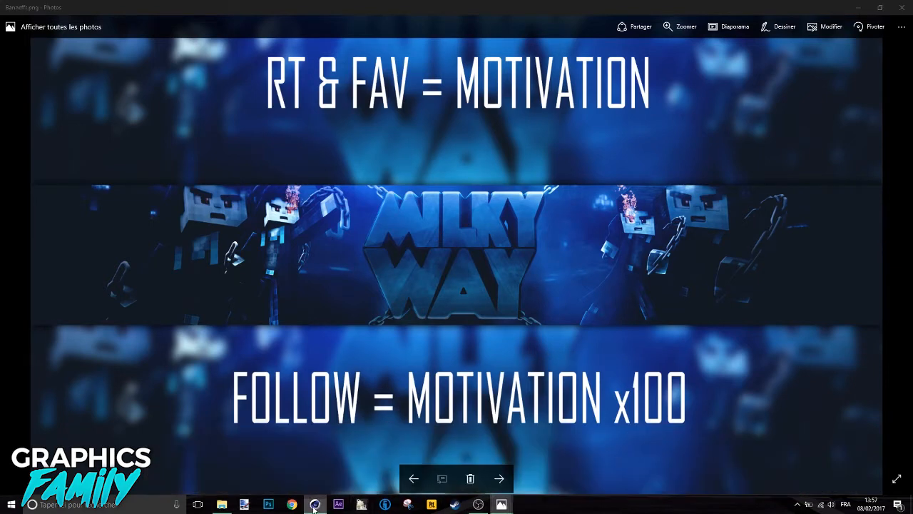
- Switch to Cinema 4D and add a MoText (MoTexte) object to the empty scene
click(315, 504)
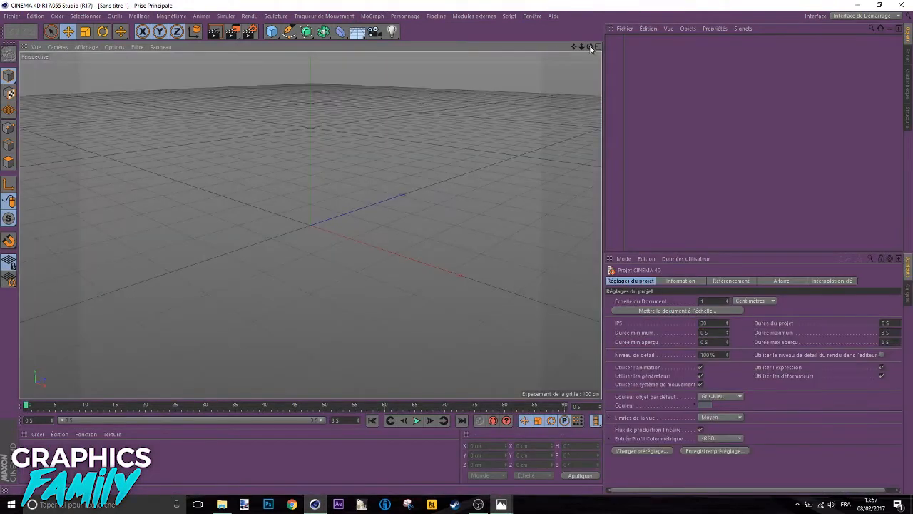
drag(591, 48, 592, 111)
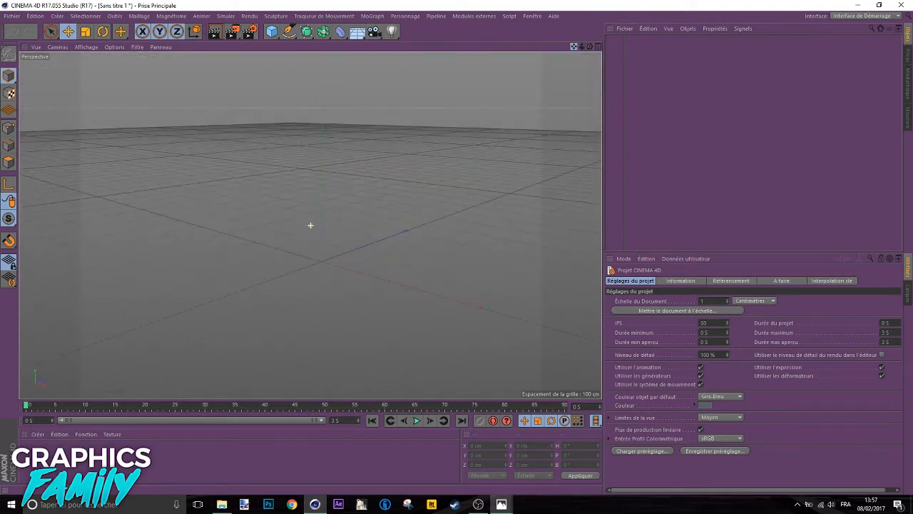
scroll(372, 267, up, 2)
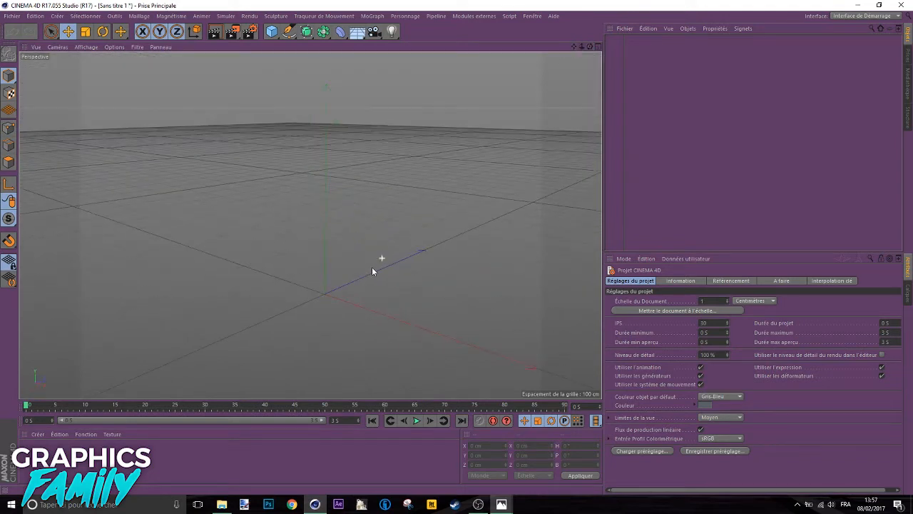
click(365, 16)
click(362, 15)
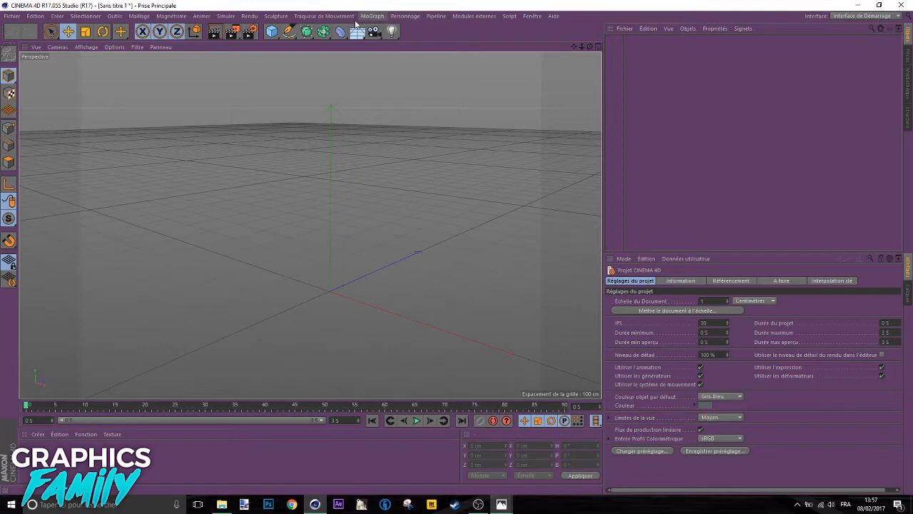
click(372, 15)
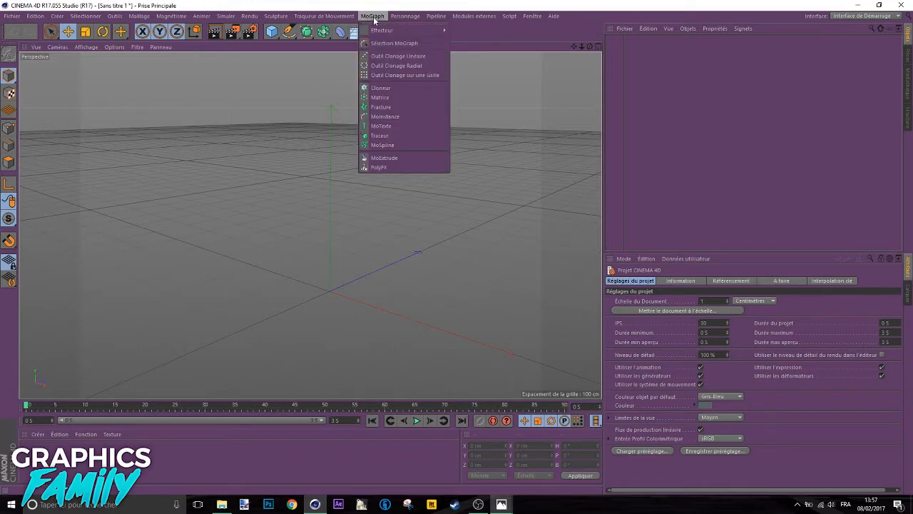
click(381, 126)
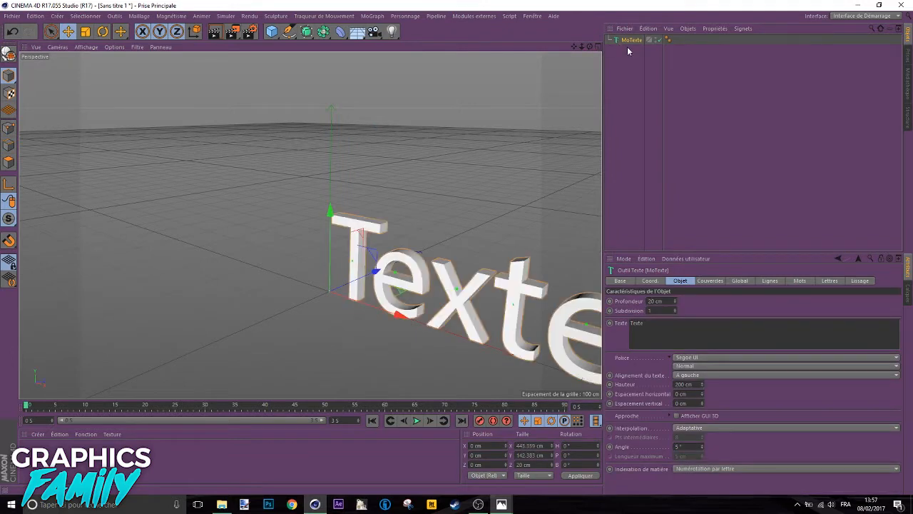
- Change the MoText object's text to NUURZ and set its alignment to centred (Centré)
click(288, 32)
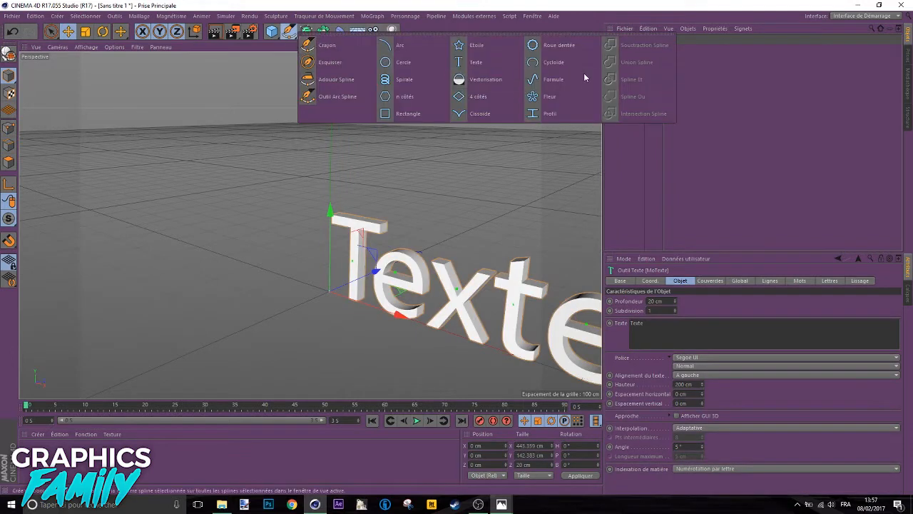
drag(590, 47, 562, 52)
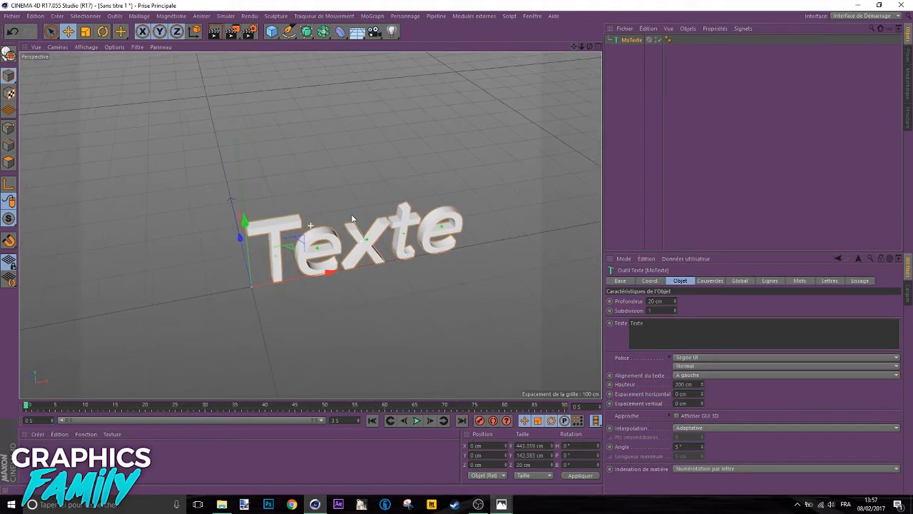
scroll(391, 245, up, 1)
drag(590, 47, 636, 216)
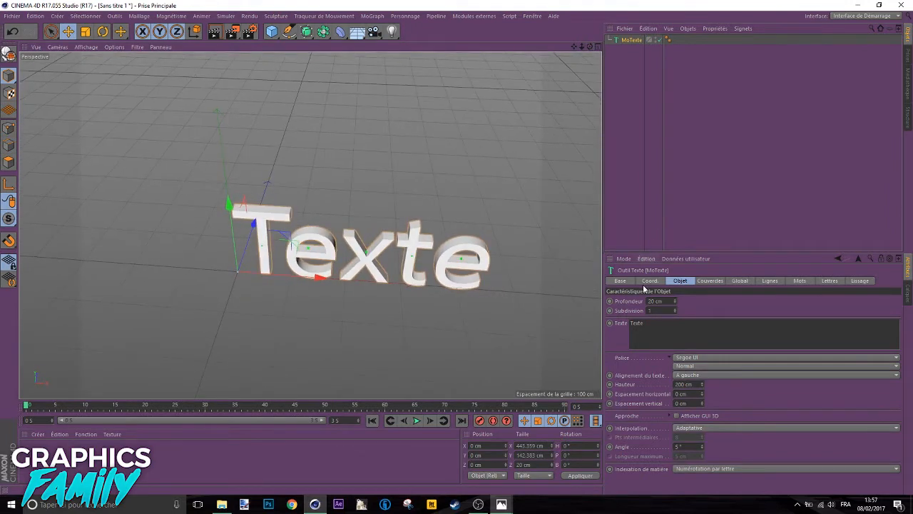
drag(657, 324, 575, 325)
text(NuurZ)
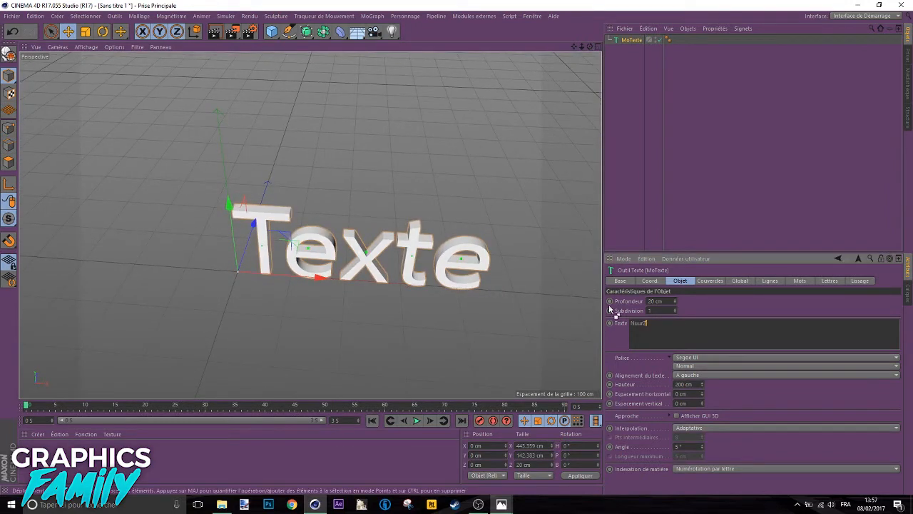
key(BackSpace)
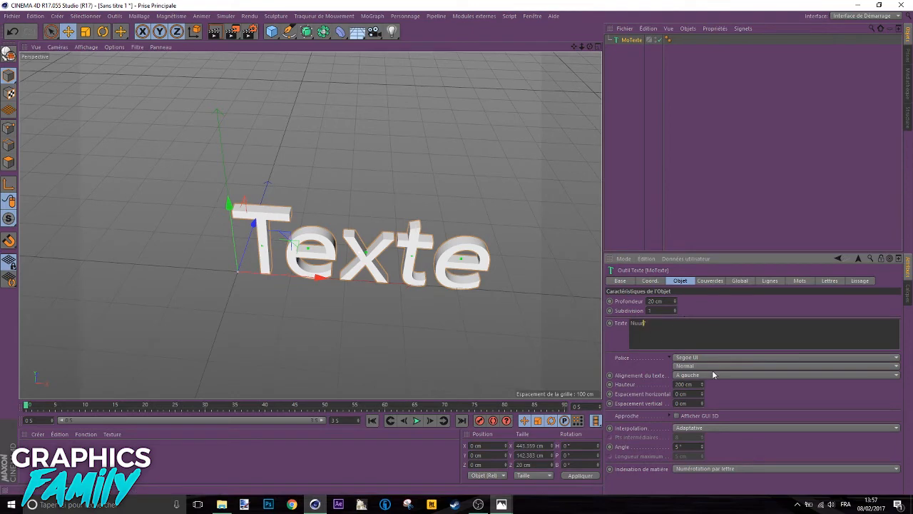
key(BackSpace)
key(BackSpace)
key(BackSpace)
text(UUR)
click(691, 376)
click(692, 376)
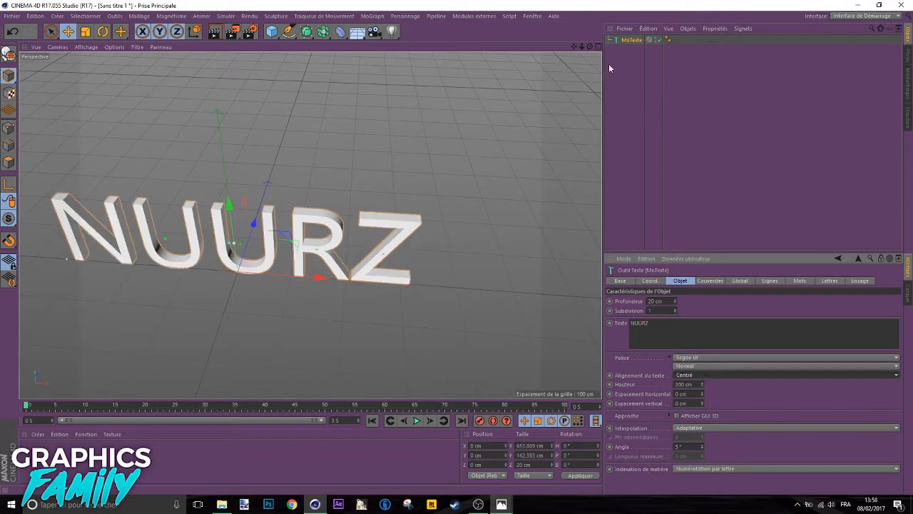
- Try the Last Ninja font on the NUURZ text
drag(590, 47, 661, 58)
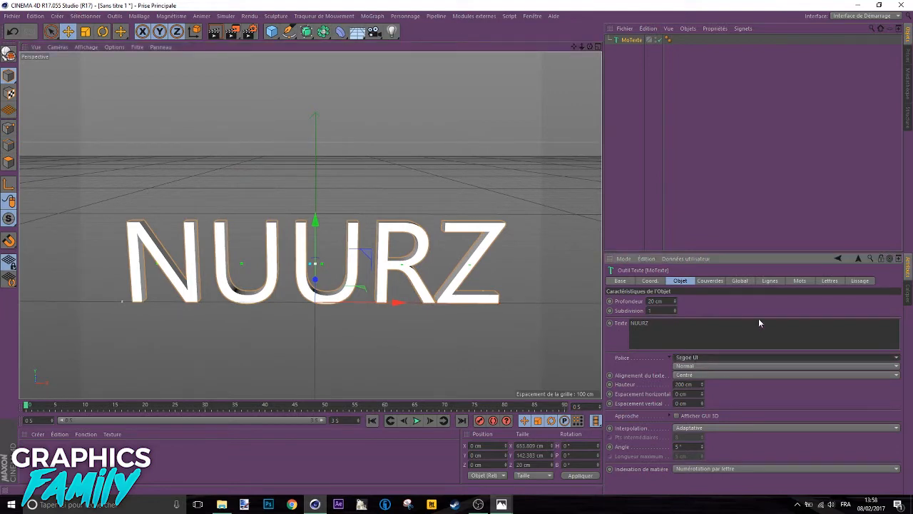
click(765, 357)
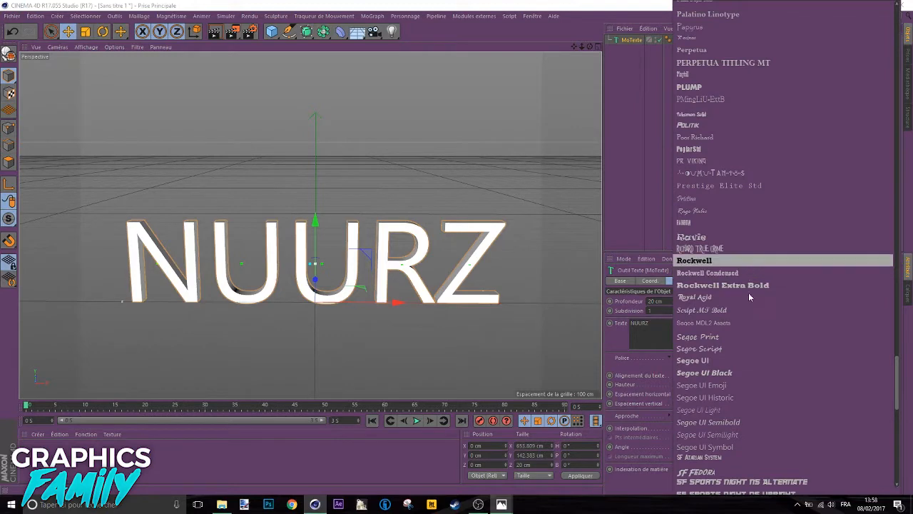
scroll(749, 285, up, 5)
scroll(749, 293, up, 10)
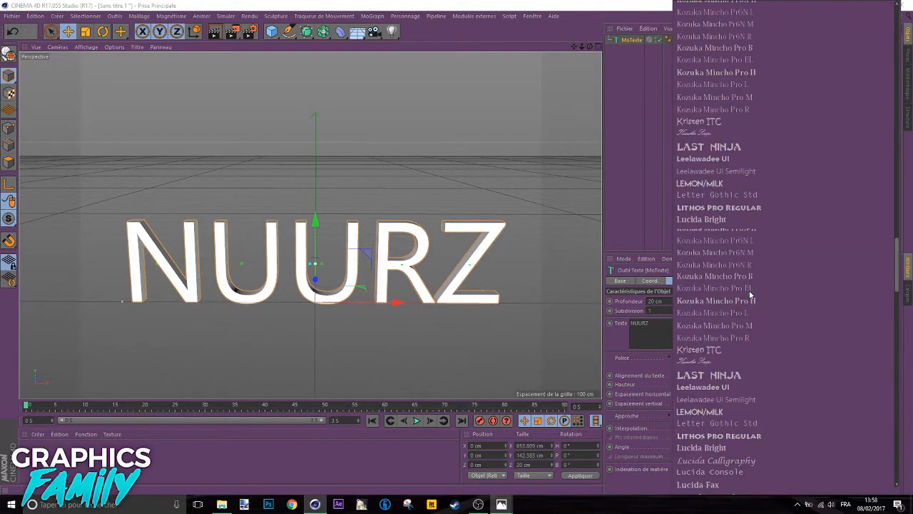
click(719, 375)
drag(590, 47, 599, 75)
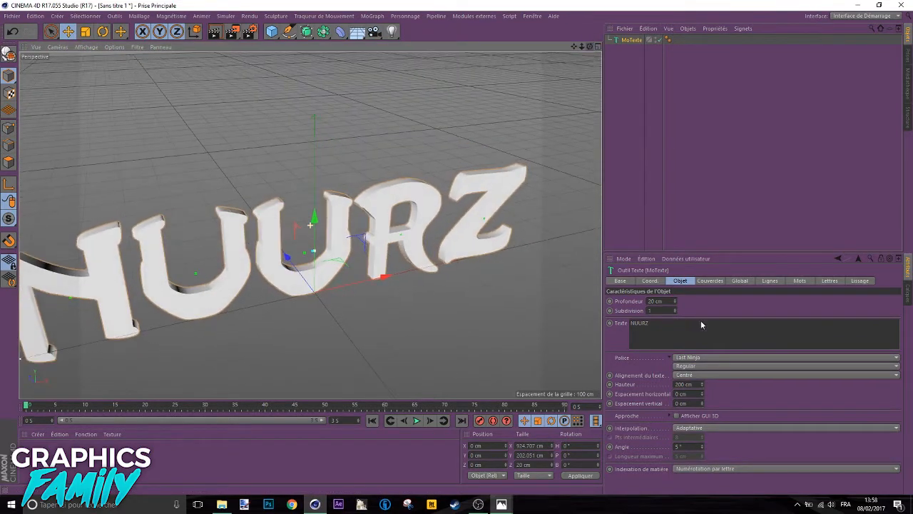
- Set the font of the NUURZ text to Ninja Naruto
click(682, 360)
scroll(713, 285, down, 10)
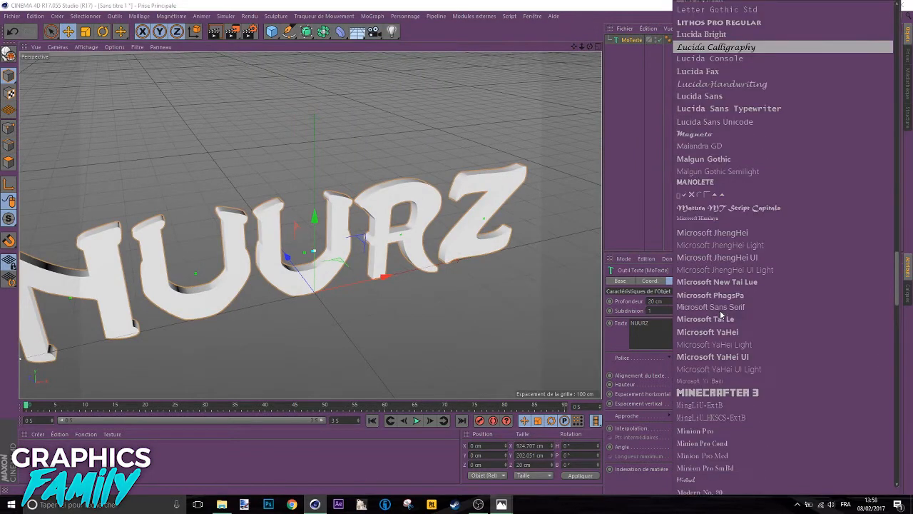
scroll(720, 310, down, 5)
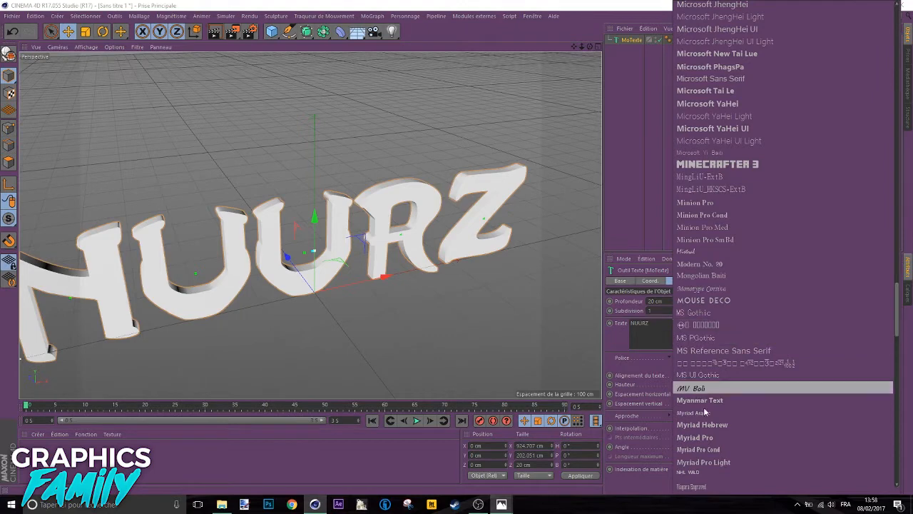
scroll(706, 389, down, 4)
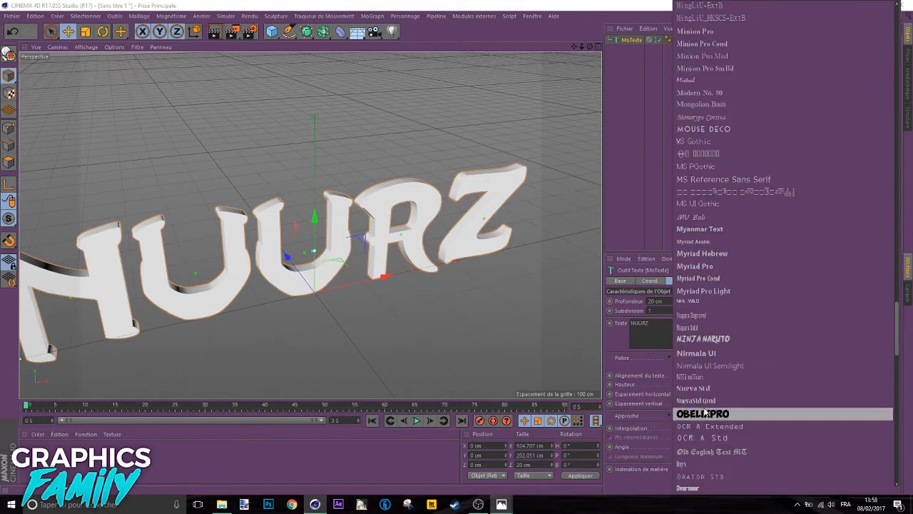
click(699, 338)
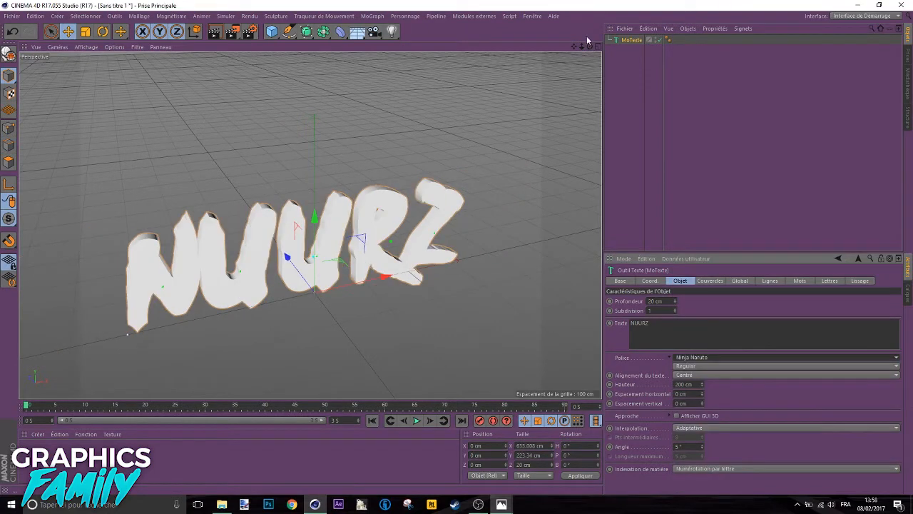
- Try a larger height for the NUURZ text, and set its horizontal spacing to 60 cm
drag(589, 46, 618, 68)
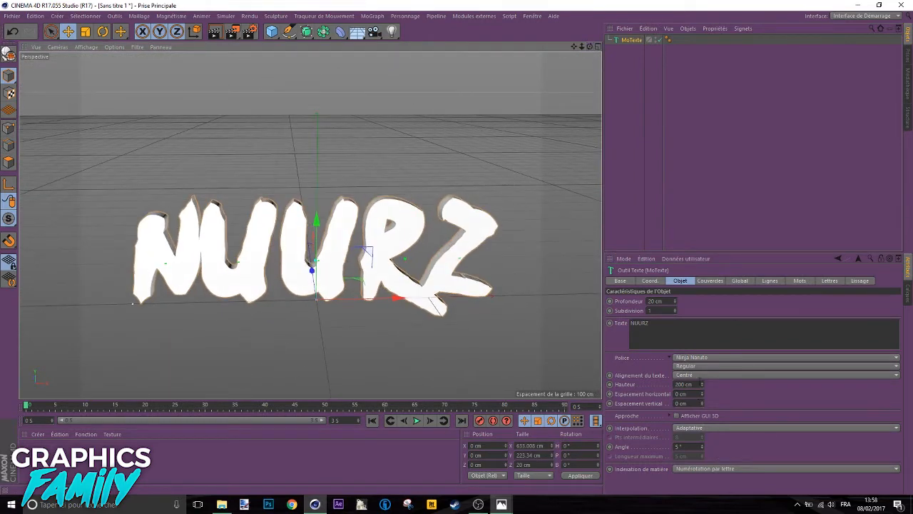
drag(702, 386, 703, 364)
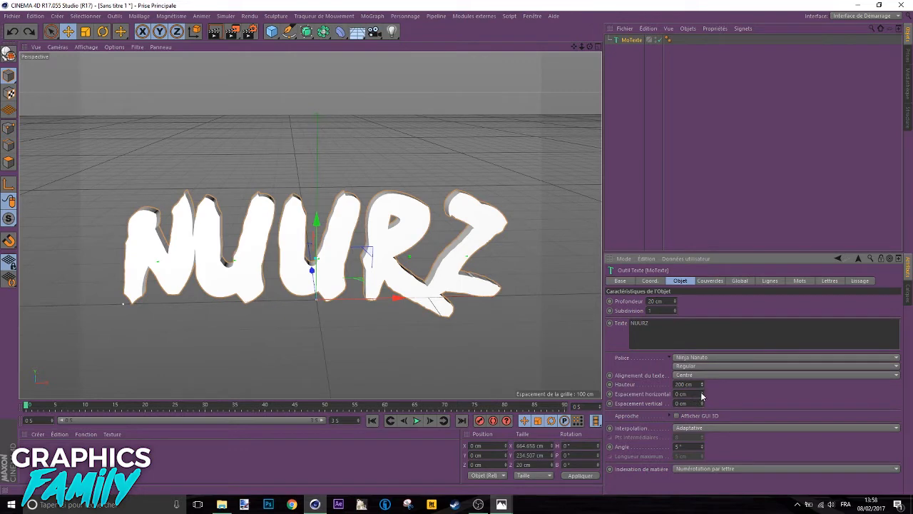
drag(703, 395, 702, 373)
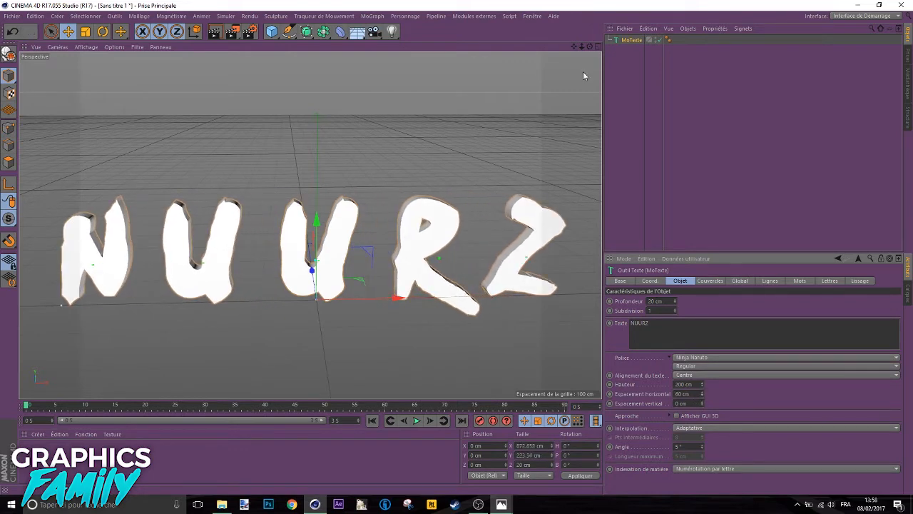
- Try a depth of 50 cm on the NUURZ text
drag(590, 47, 635, 103)
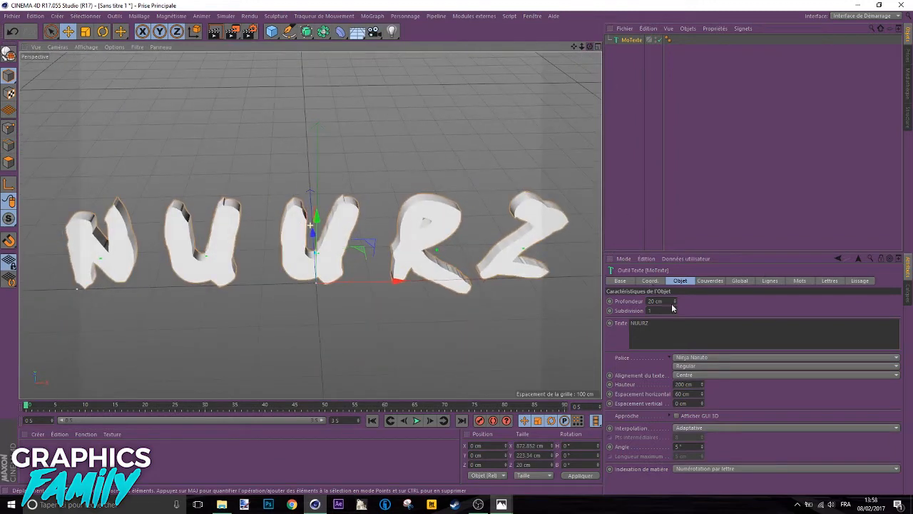
click(659, 301)
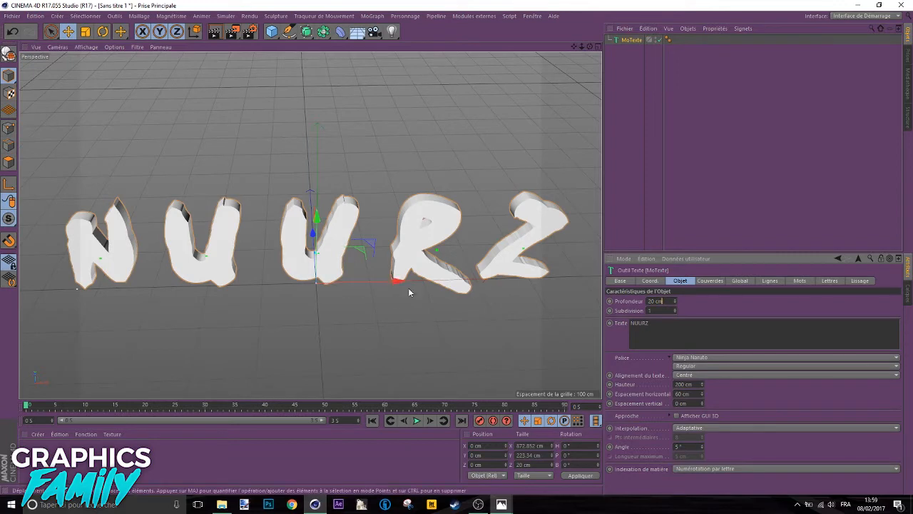
double_click(654, 301)
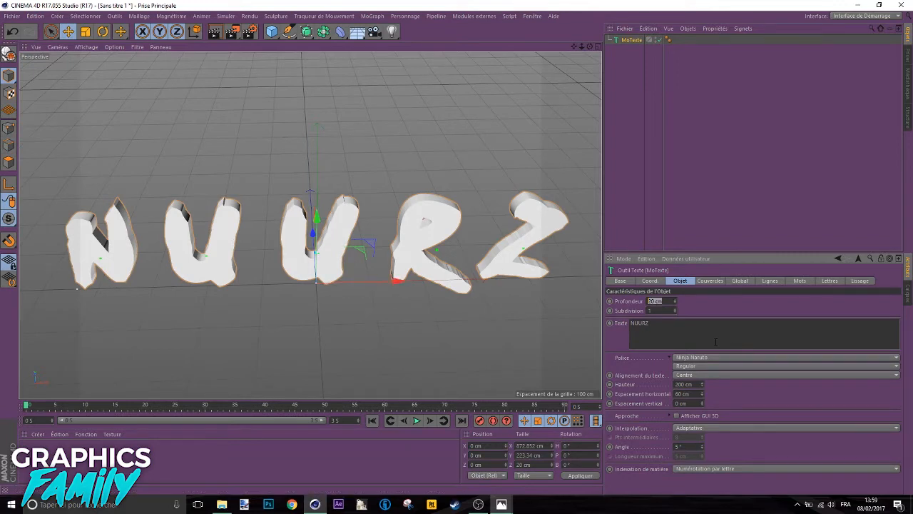
text(5)
drag(590, 46, 421, 56)
- Set the depth of the NUURZ text to 30 cm
drag(663, 301, 543, 296)
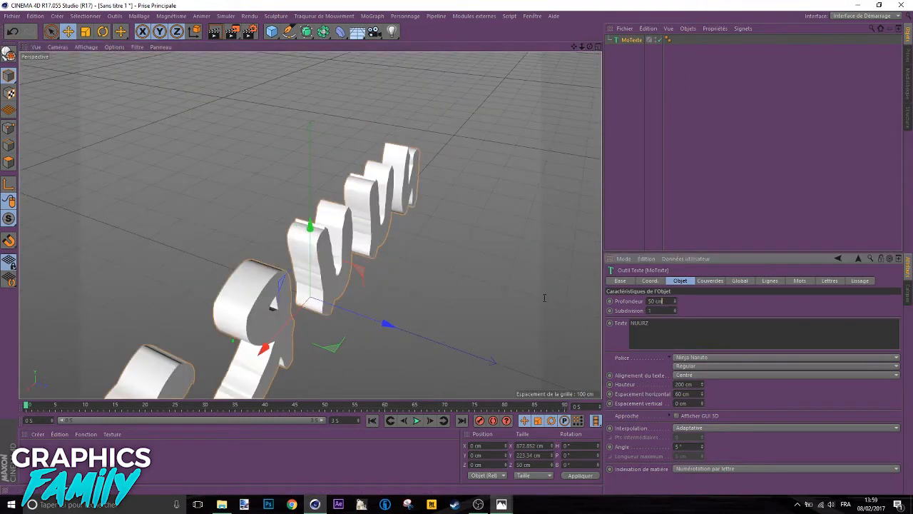
text(30)
key(Return)
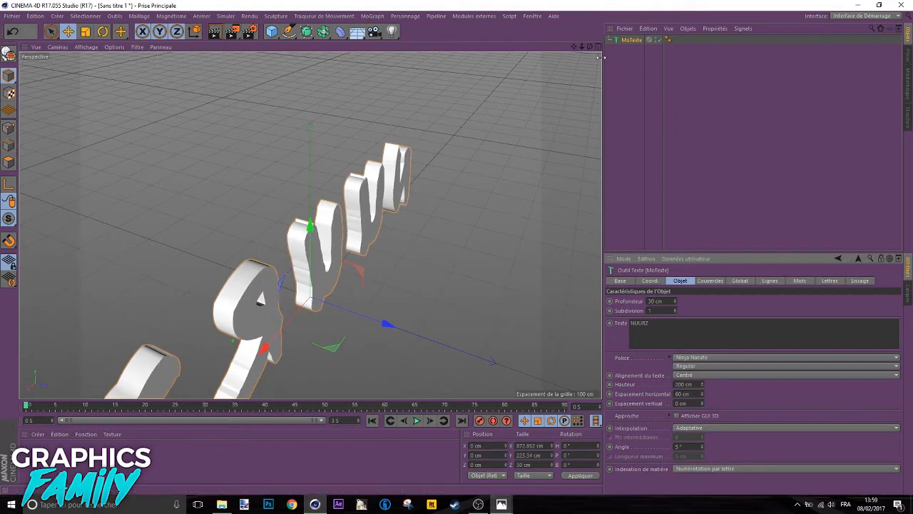
drag(590, 46, 689, 73)
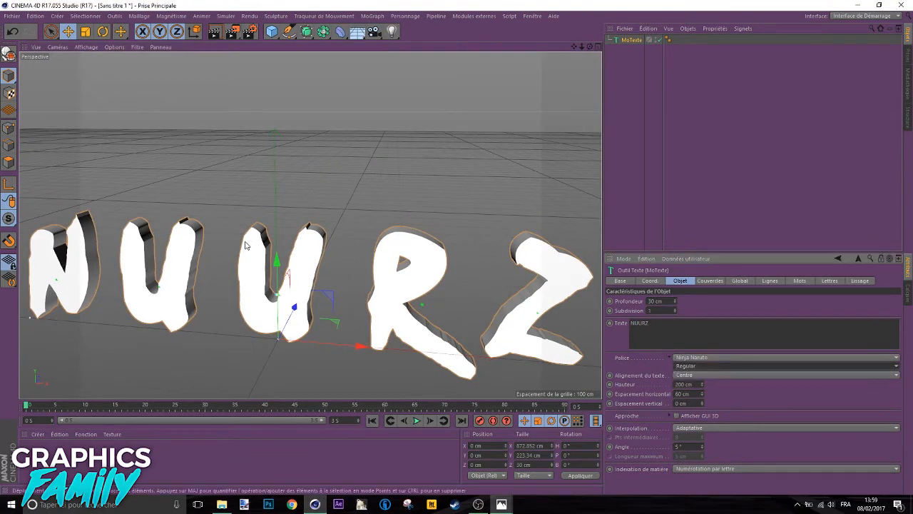
scroll(317, 242, down, 3)
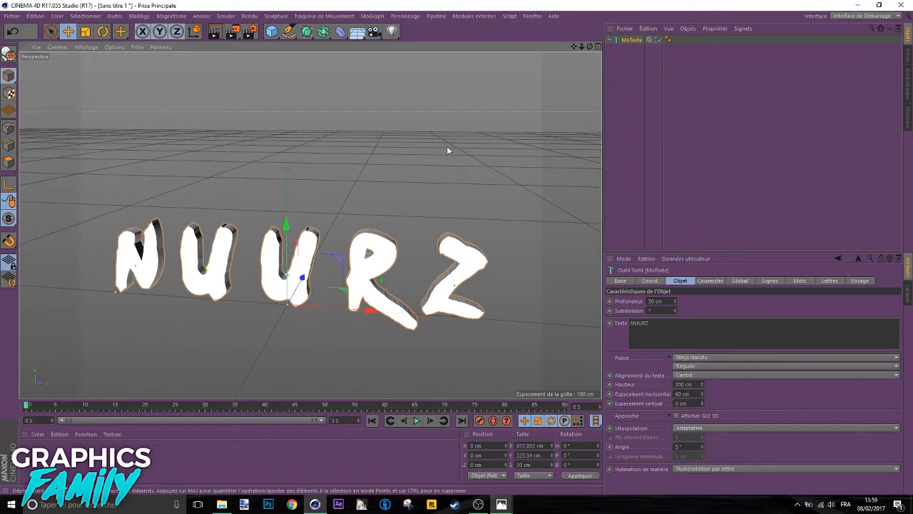
- Duplicate the NUURZ MoText object
click(615, 42)
key(ctrl+c)
key(ctrl+v)
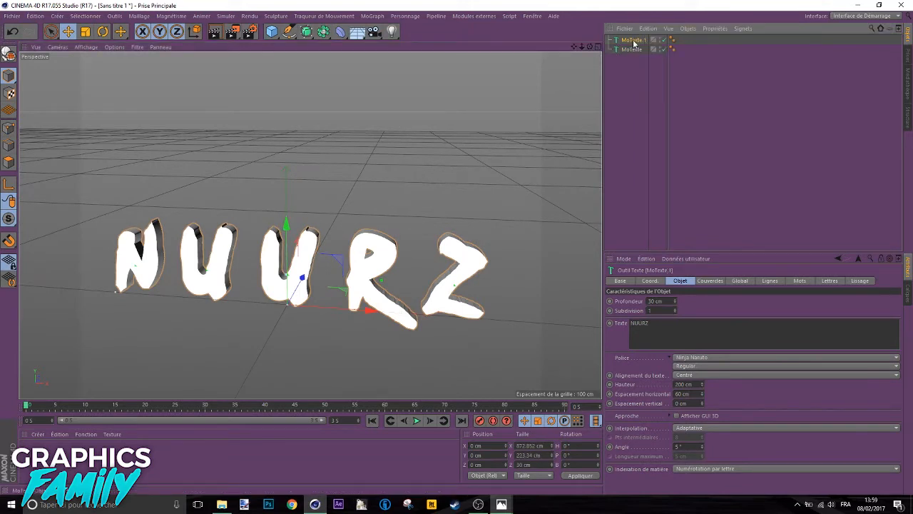
- Set both the start and end caps of the text copy to bevel only (Biseau uniquement)
click(715, 282)
click(724, 300)
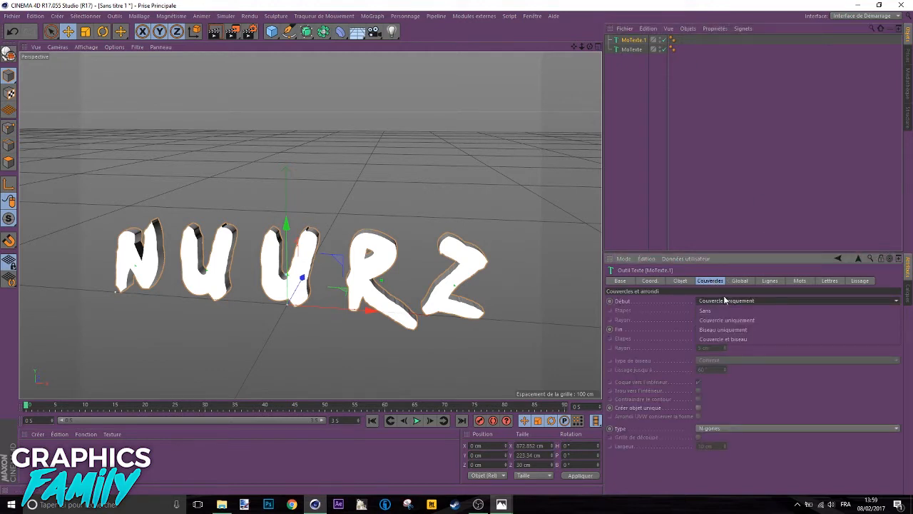
click(734, 330)
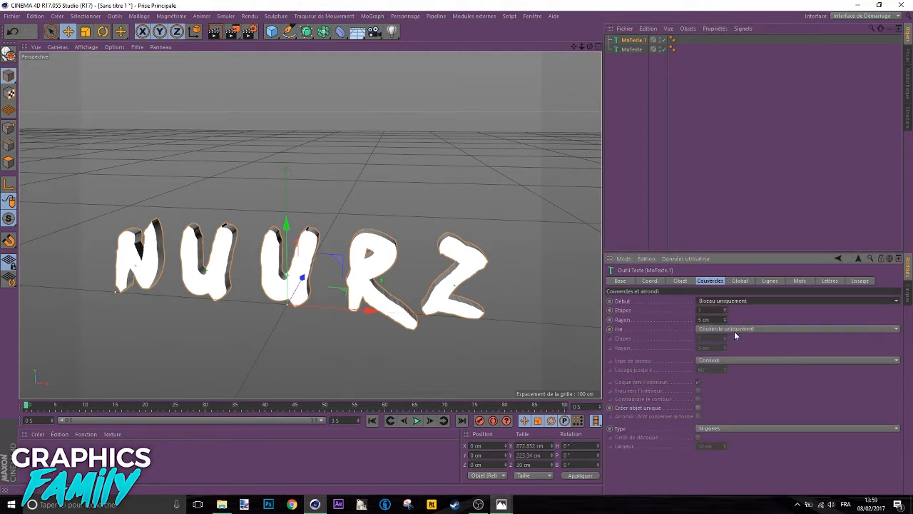
click(726, 330)
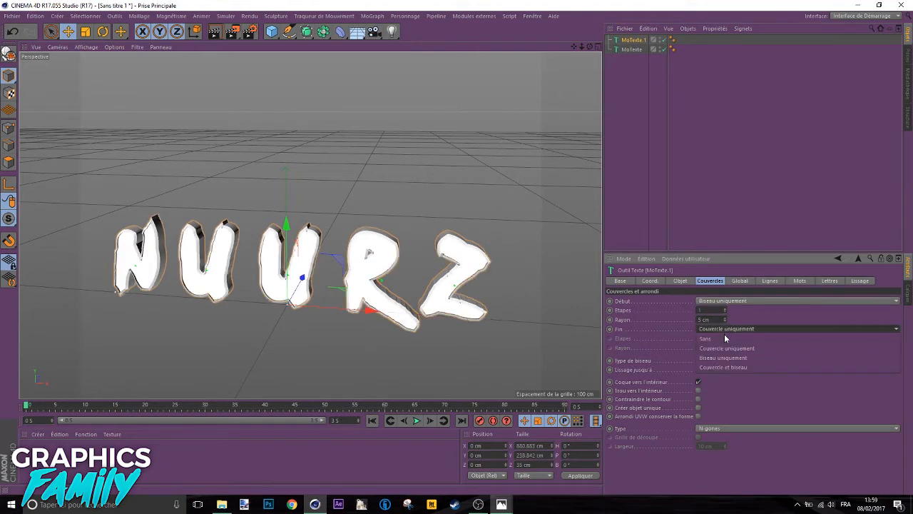
click(728, 359)
- Set the text copy's bevel radius to 7 cm at the start and 10 cm at the end
drag(589, 47, 511, 57)
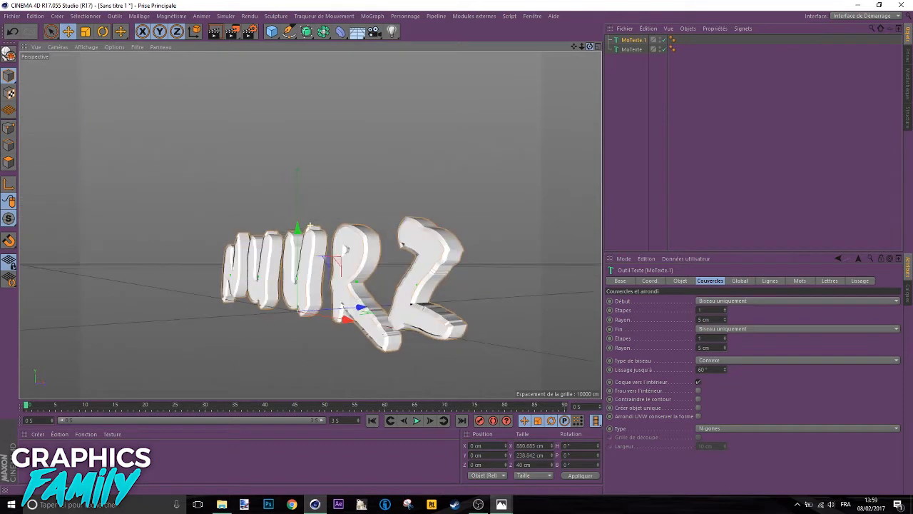
scroll(319, 262, up, 4)
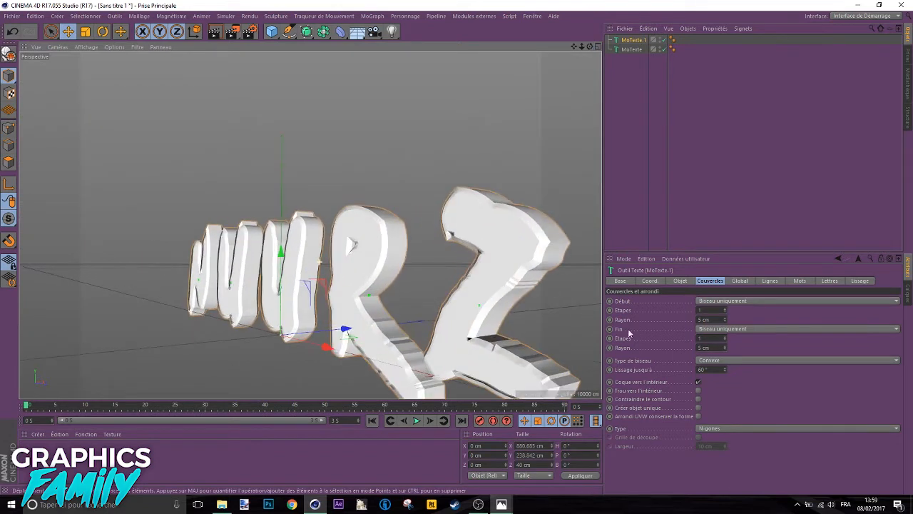
click(710, 319)
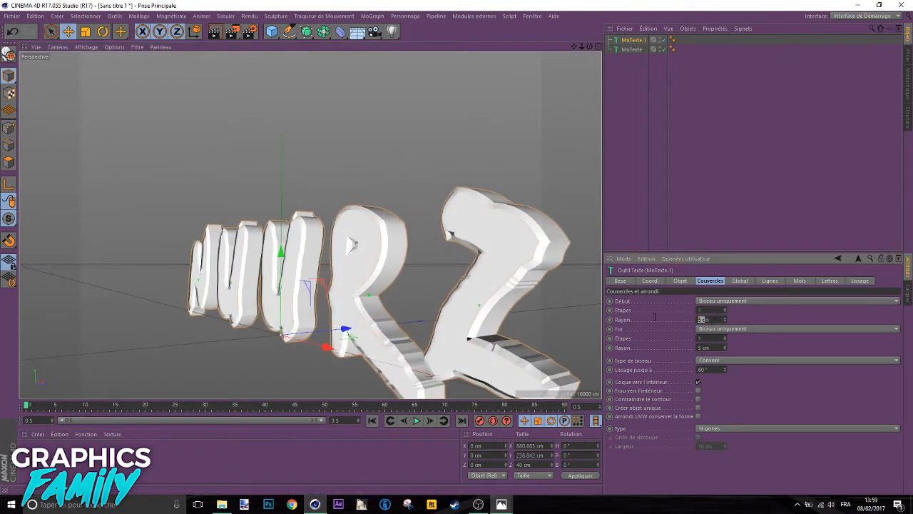
text(7)
key(Return)
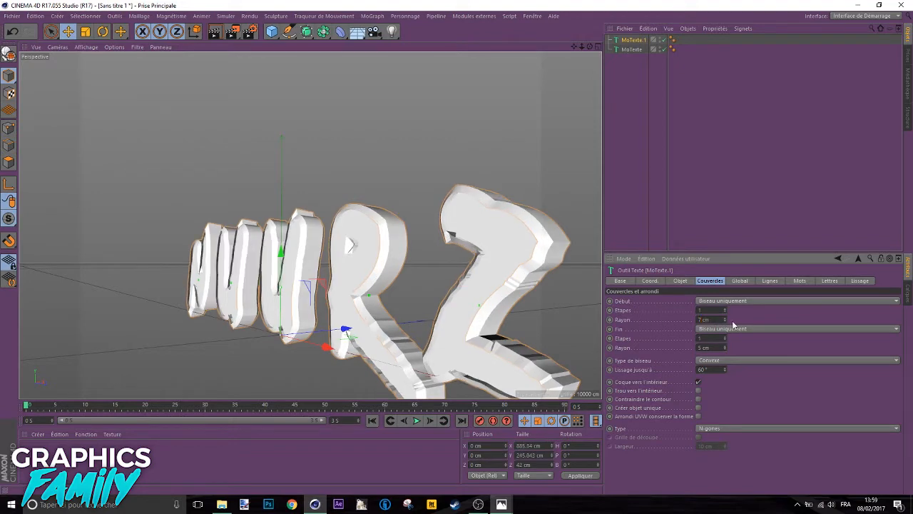
text(0)
key(Return)
mouse_move(349, 245)
alt+mouse_down()
mouse_move(385, 246)
mouse_move(348, 258)
alt+mouse_up()
drag(590, 46, 579, 44)
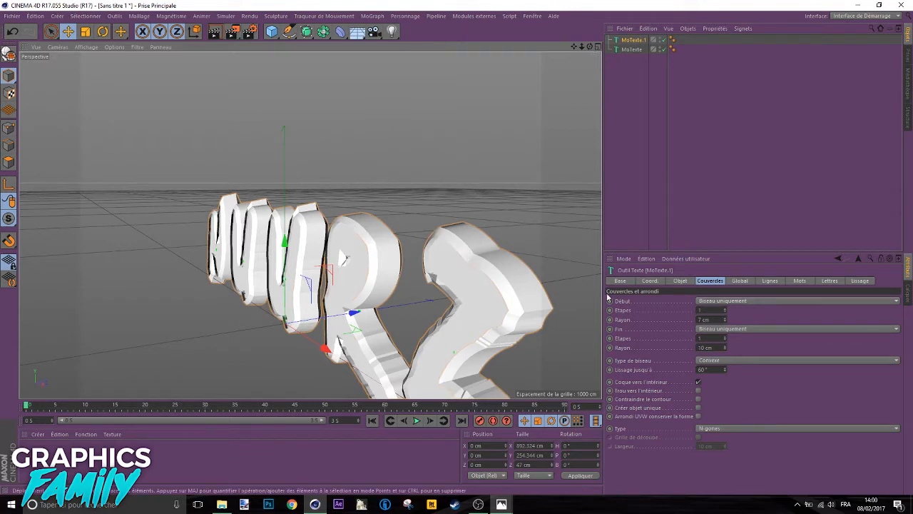
- Set the copy's bevel type to Gravé and move it about 6 cm along Z, behind the original text
click(740, 359)
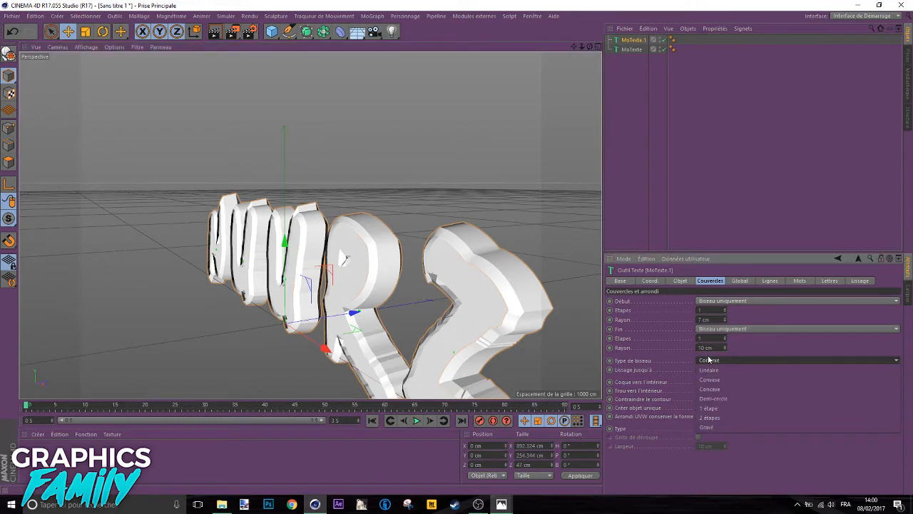
click(706, 427)
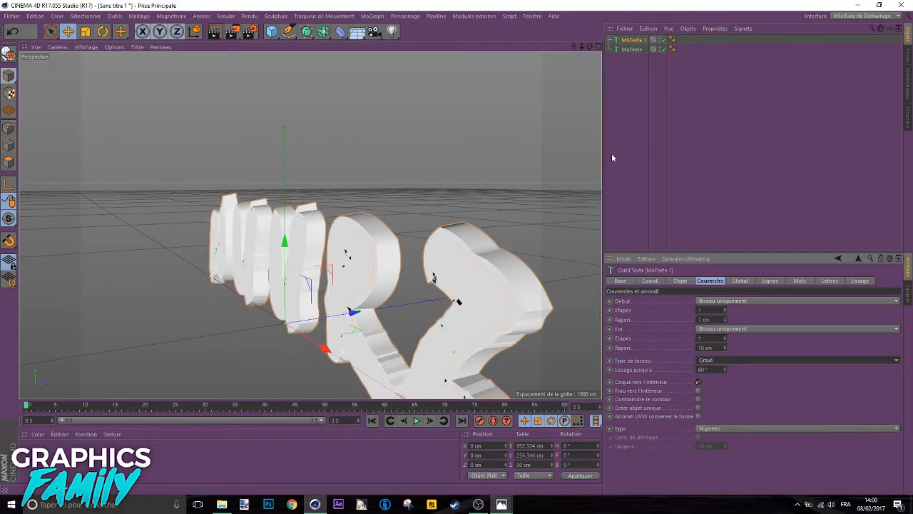
drag(590, 47, 503, 11)
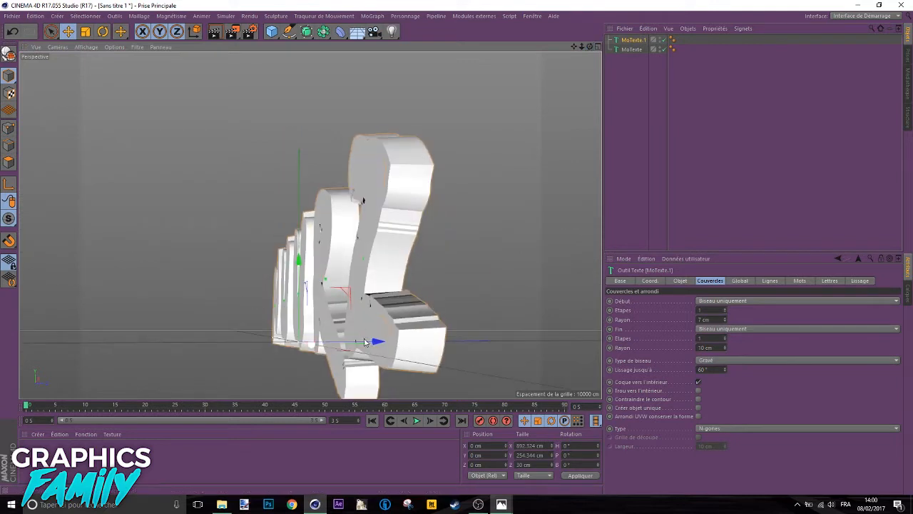
drag(378, 342, 377, 342)
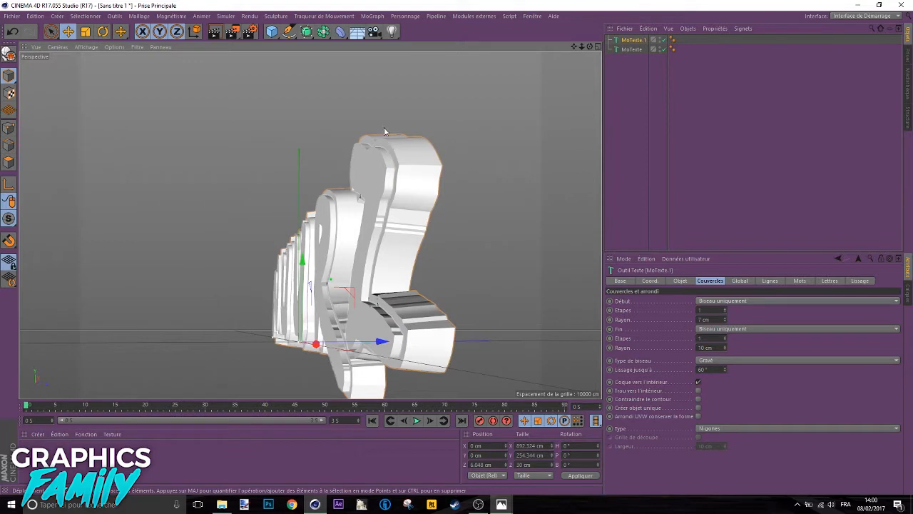
- Create a red material with 100% colour saturation and apply it to the bevelled text copy
click(31, 455)
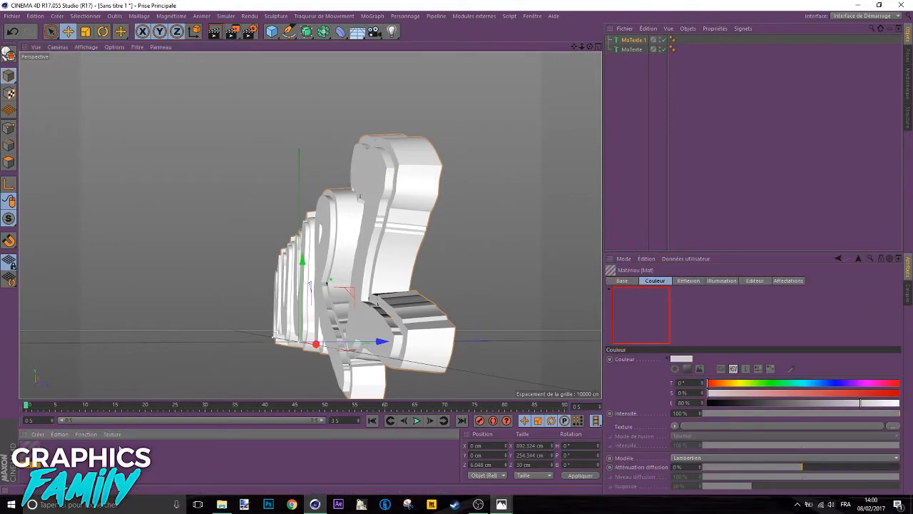
drag(878, 393, 910, 394)
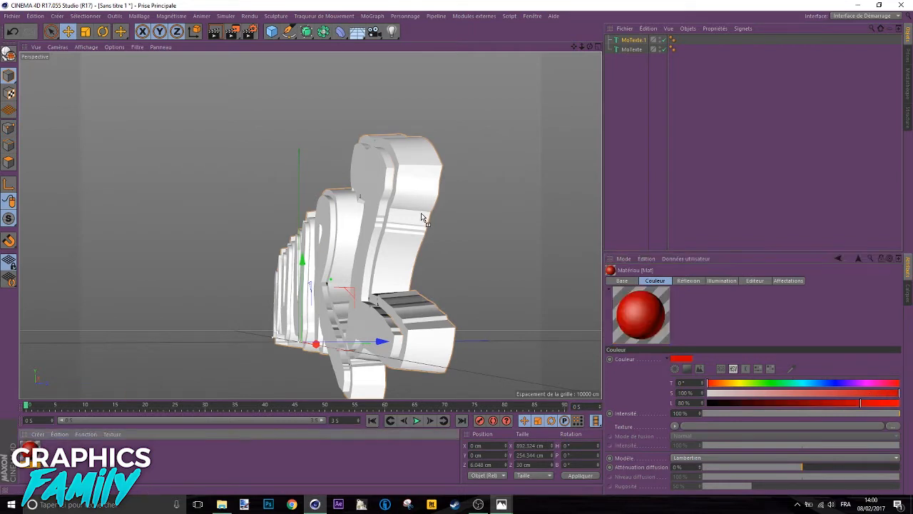
drag(421, 213, 421, 213)
drag(590, 47, 592, 74)
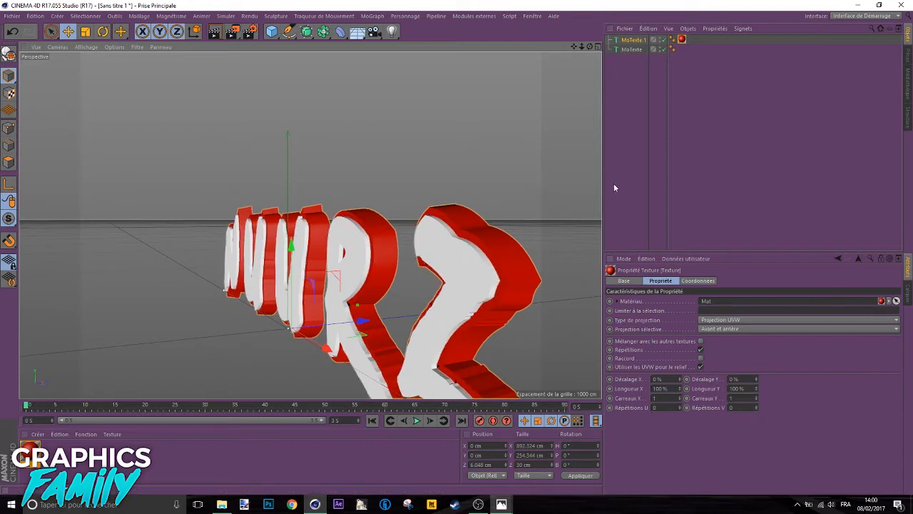
- Try the 2 étapes and 1 étape bevel types on the red text copy
click(634, 40)
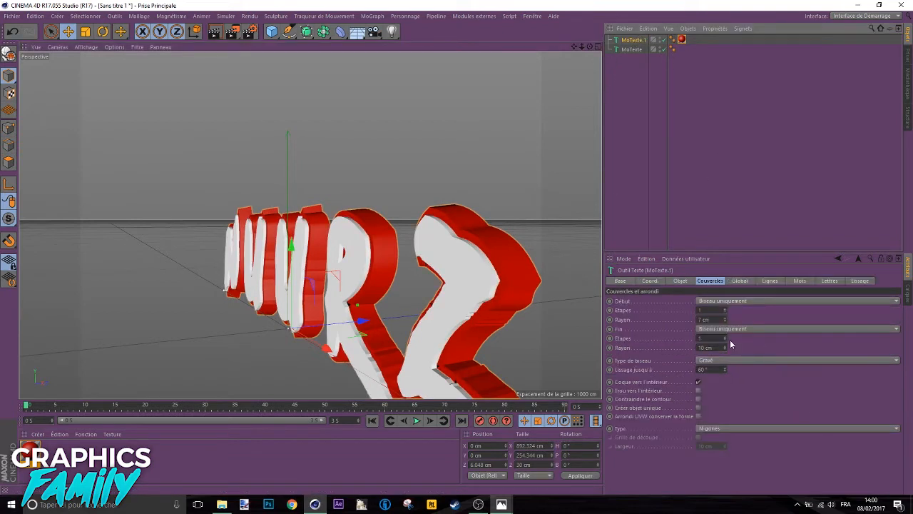
click(723, 362)
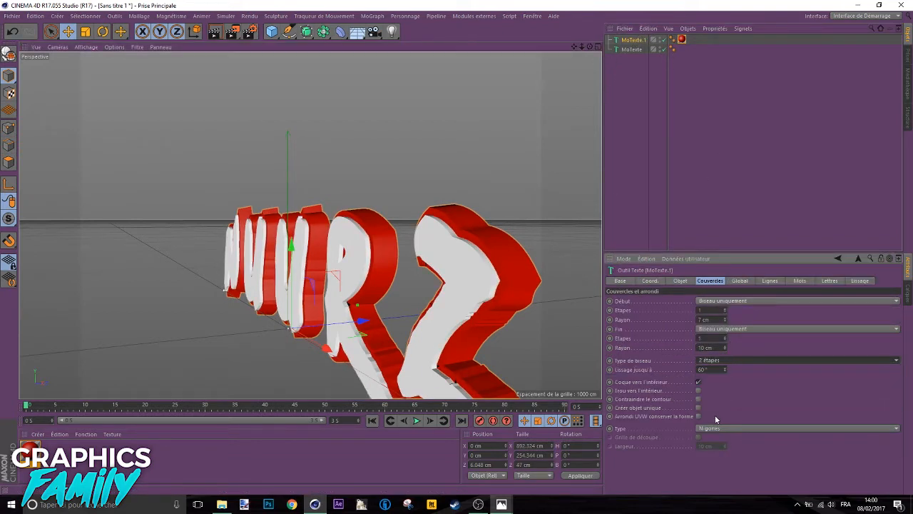
click(715, 414)
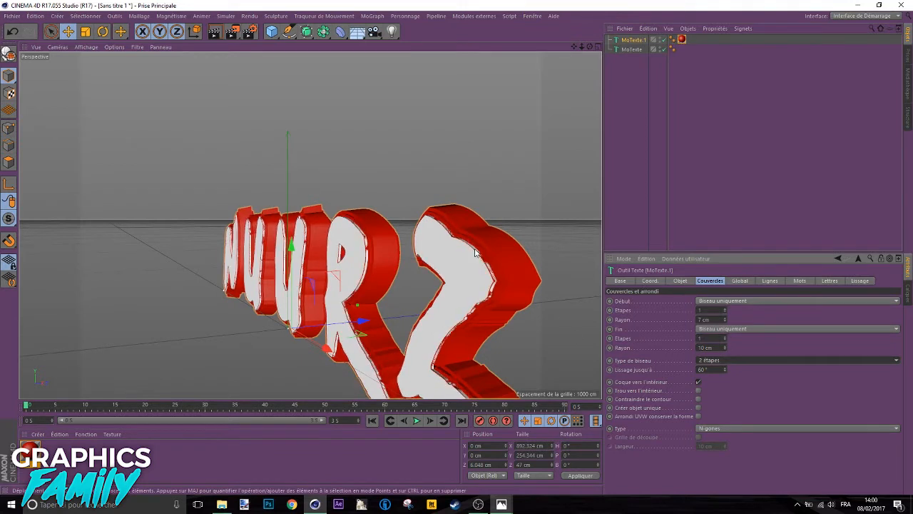
click(738, 359)
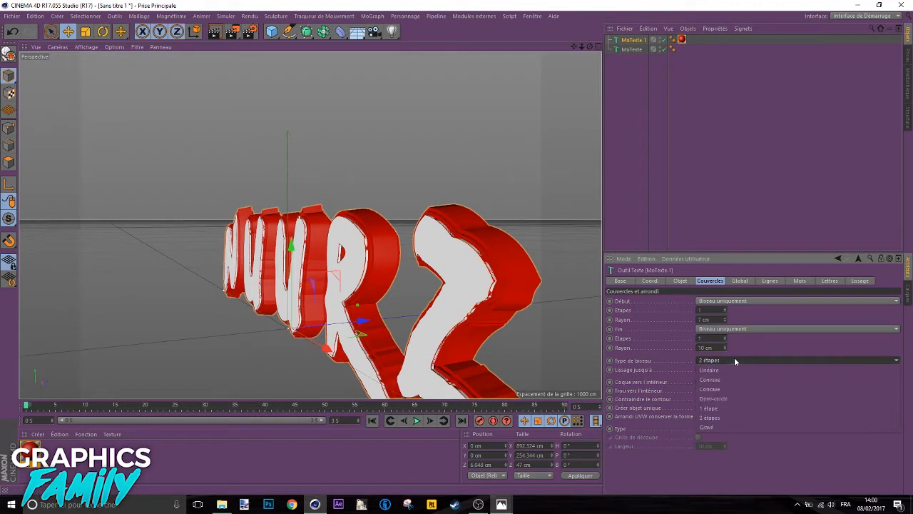
click(705, 407)
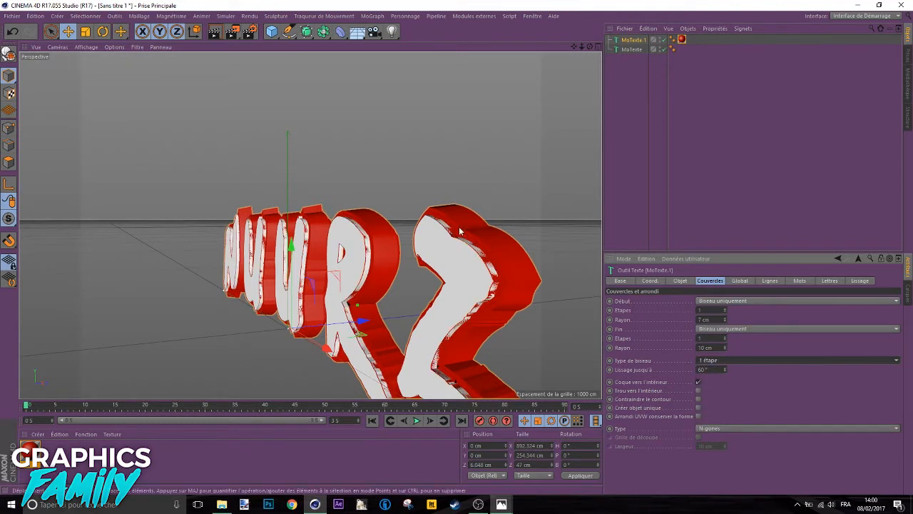
- Try the Demi-cercle and Concave bevel types on the red text copy
click(742, 359)
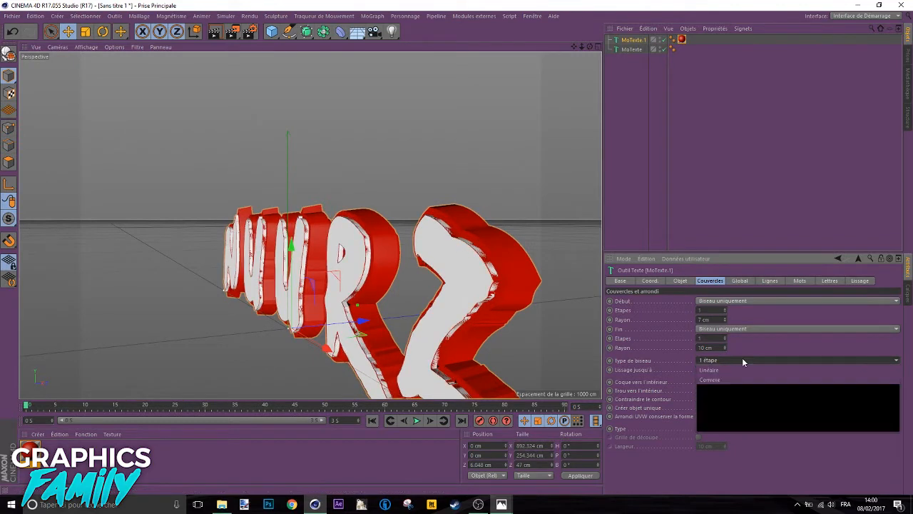
click(719, 398)
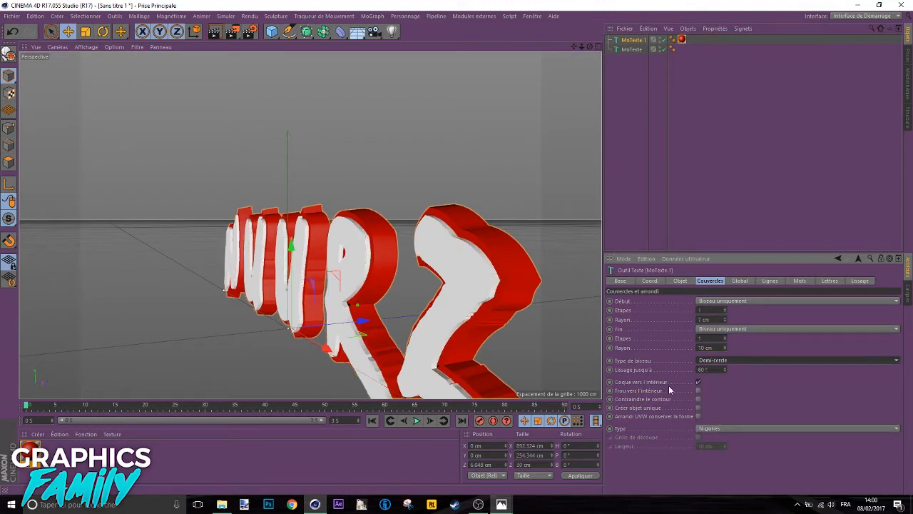
drag(590, 47, 532, 46)
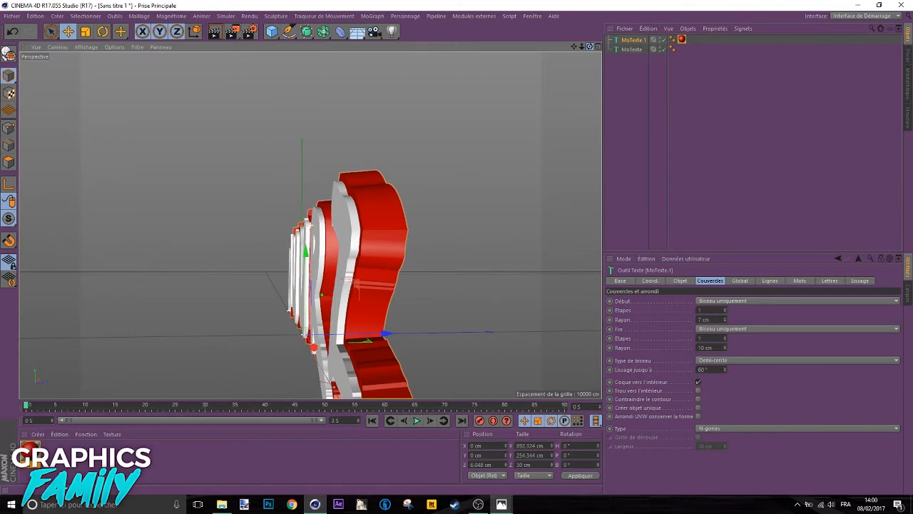
drag(590, 50, 563, 53)
click(719, 360)
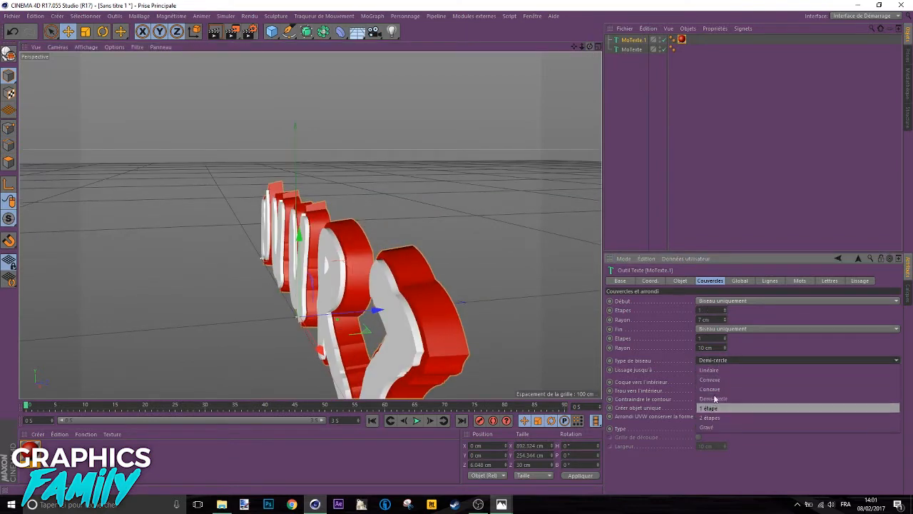
click(716, 390)
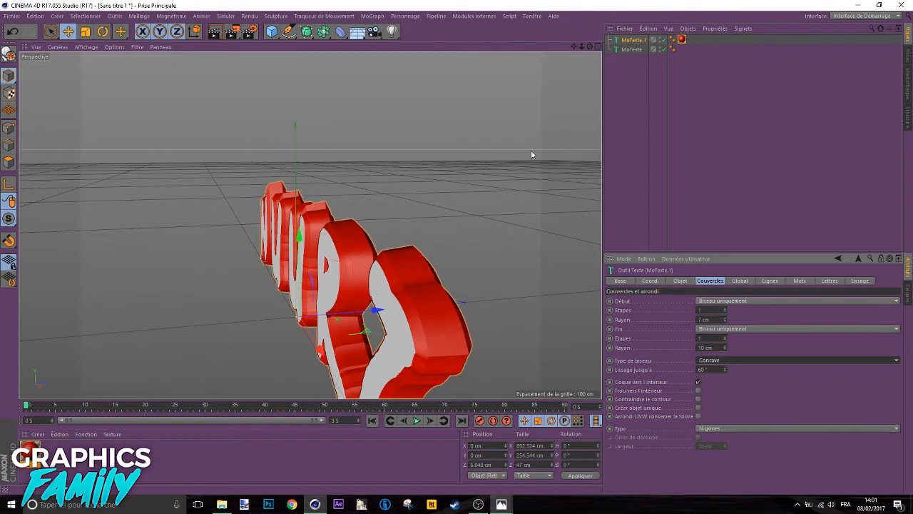
- Set the bevel type of the red text copy to Convexe
drag(589, 47, 585, 36)
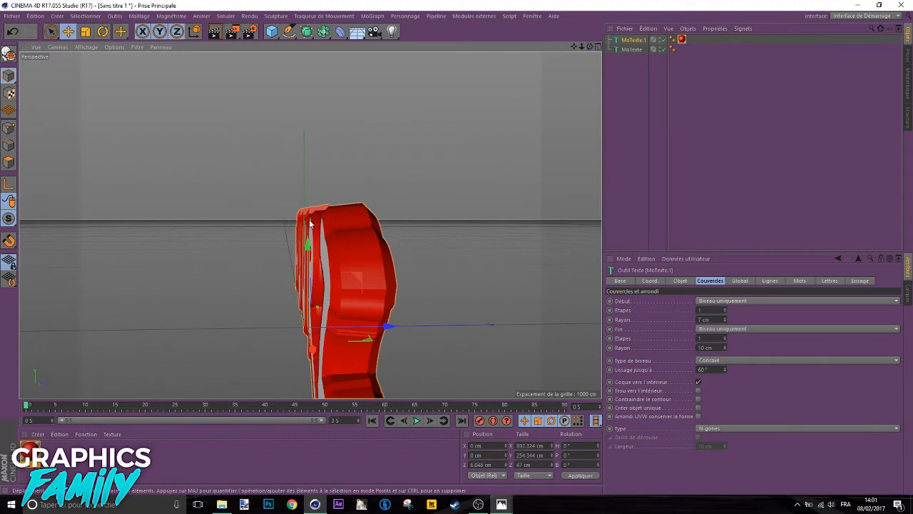
click(714, 361)
click(712, 380)
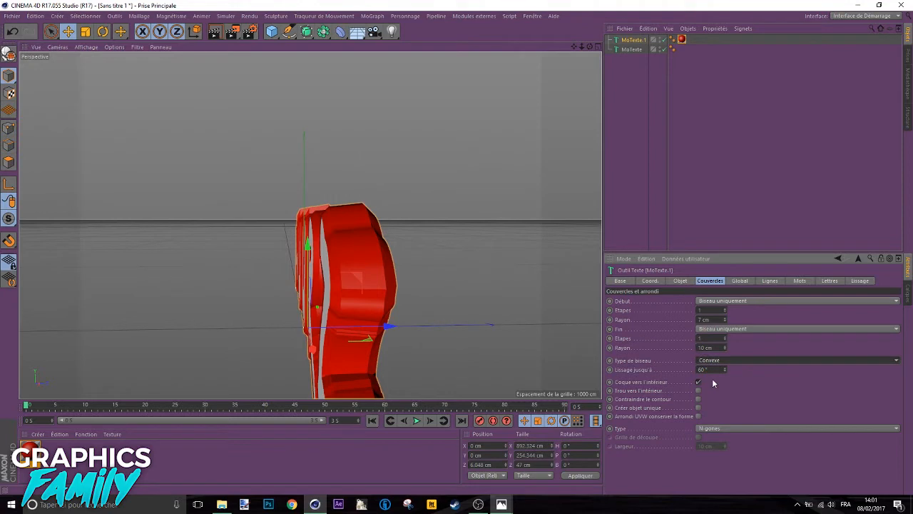
- Set the bevel type of the red text copy to Linéaire
click(724, 361)
click(714, 370)
click(722, 362)
click(711, 389)
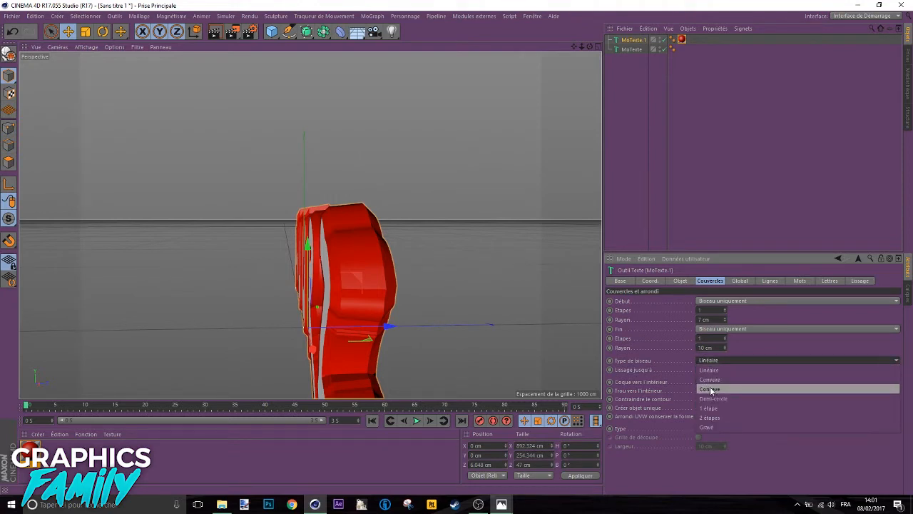
click(727, 360)
click(719, 367)
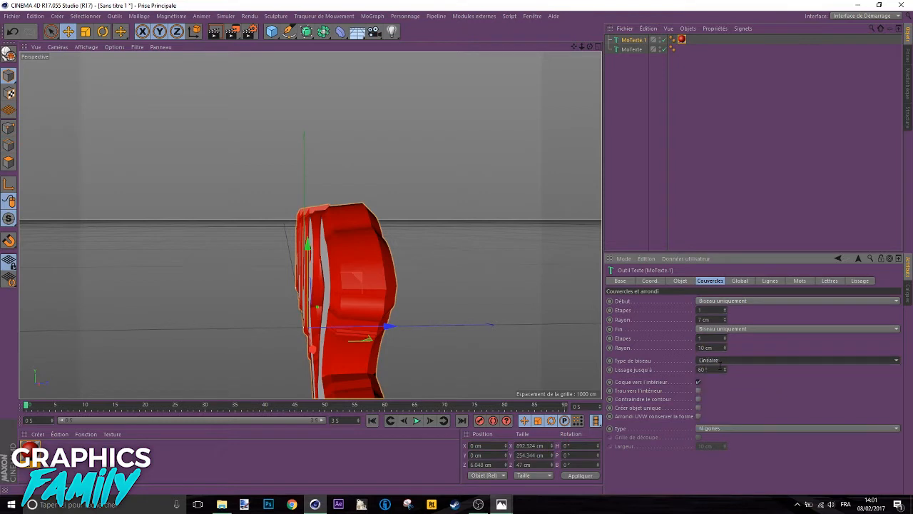
- Try a smoothing limit of 180° on the red text copy's bevel, then undo the change
drag(589, 46, 539, 60)
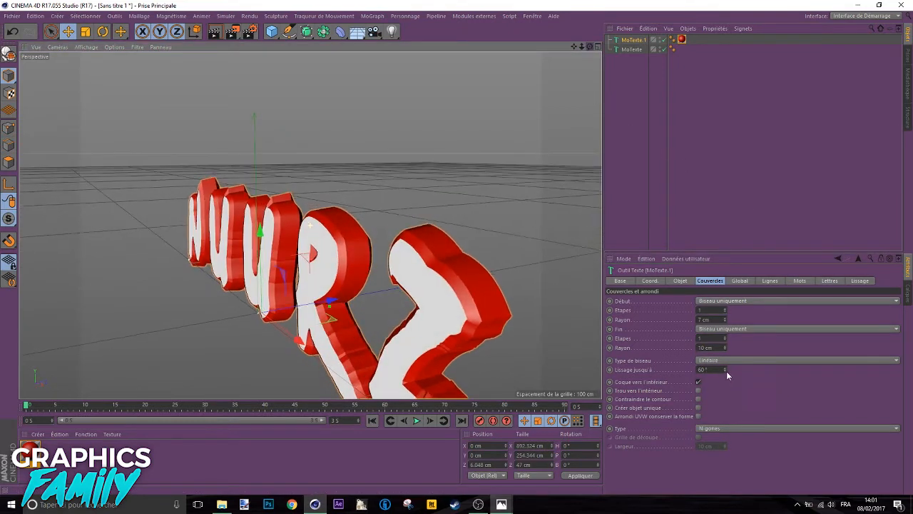
drag(714, 369, 684, 365)
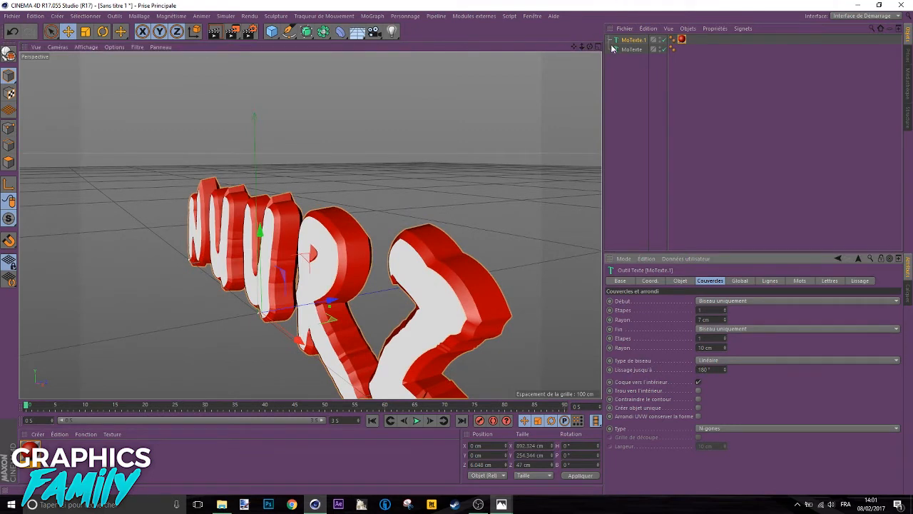
drag(574, 46, 560, 18)
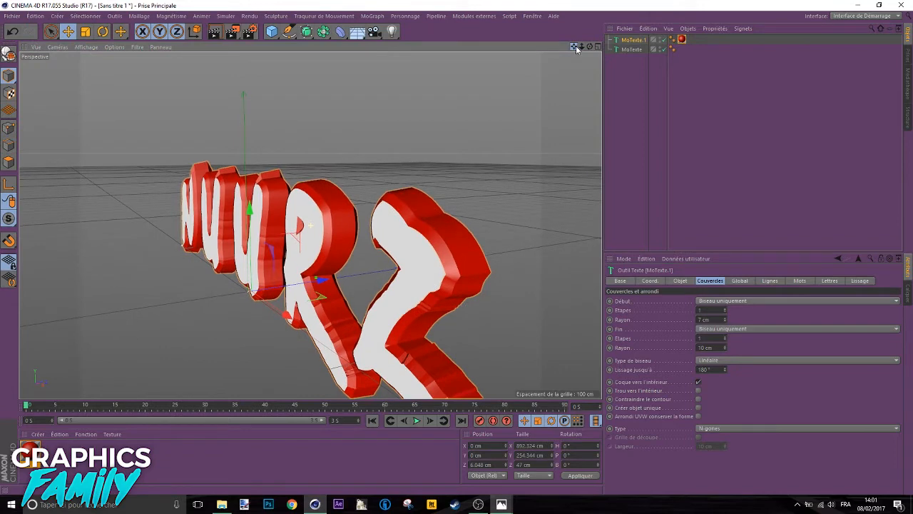
key(ctrl+z)
drag(589, 47, 566, 81)
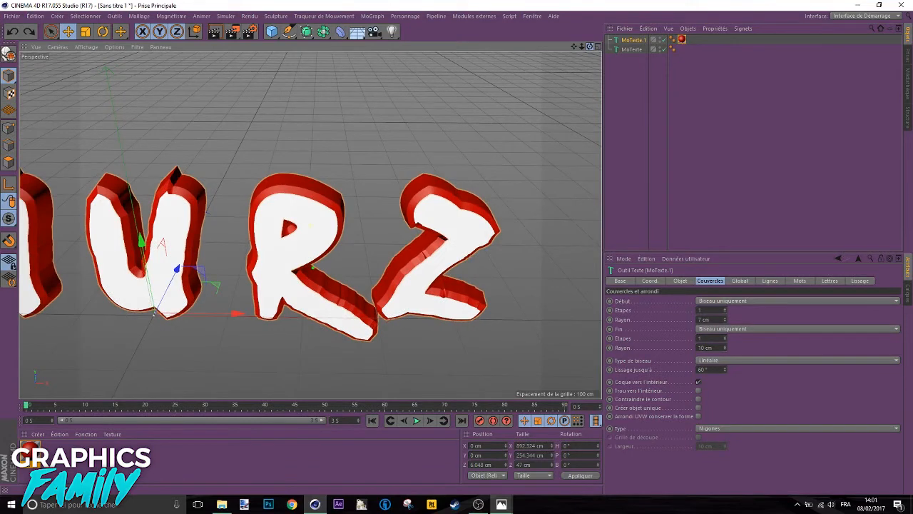
drag(717, 369, 595, 370)
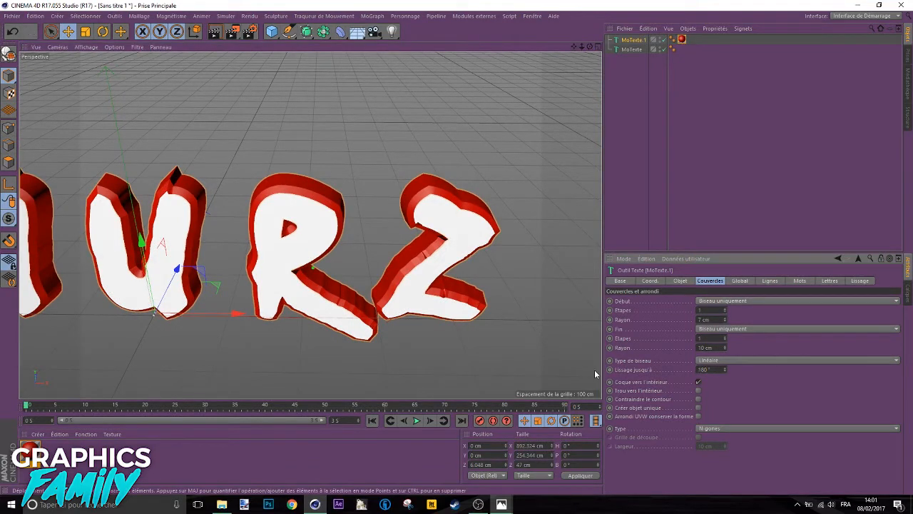
key(ctrl+z)
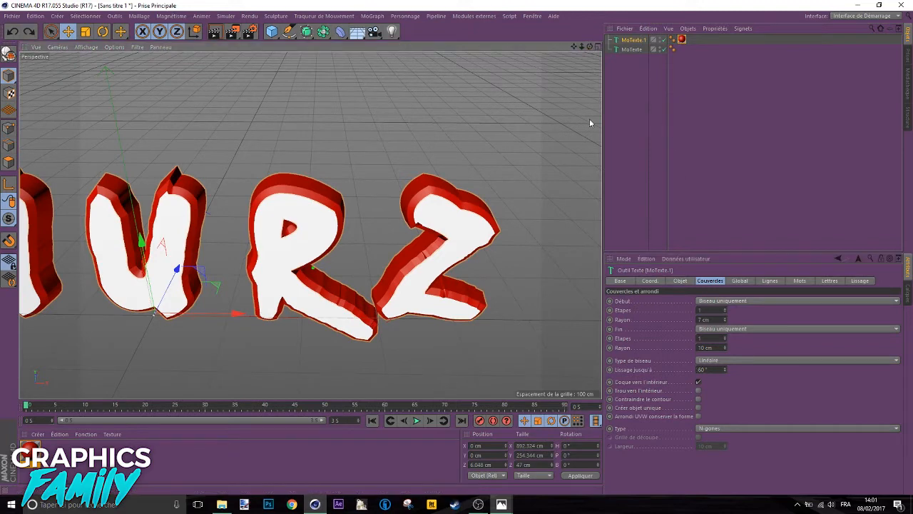
- Try the Trou vers l'intérieur and Contraindre le contour options on the red text copy, comparing it against the front text
drag(590, 46, 540, 21)
click(698, 391)
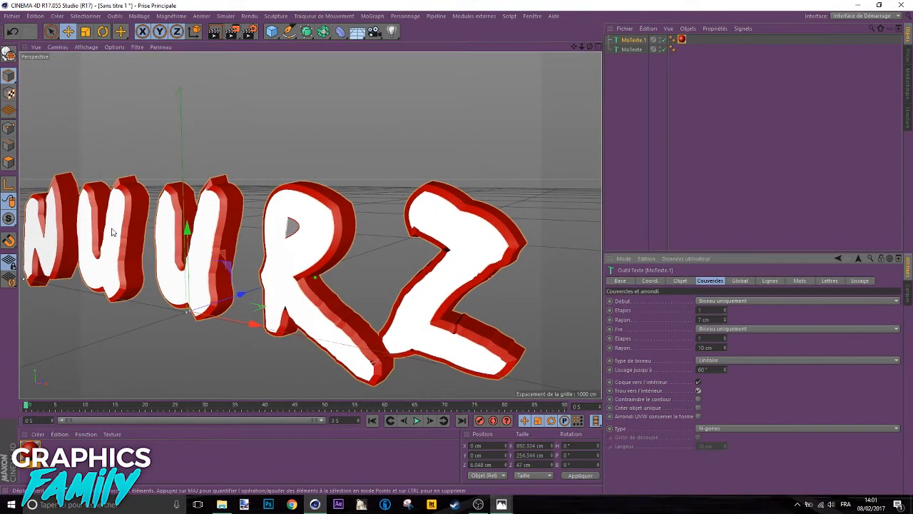
mouse_move(590, 47)
mouse_down()
mouse_move(670, 70)
mouse_move(570, 44)
mouse_move(588, 47)
mouse_up()
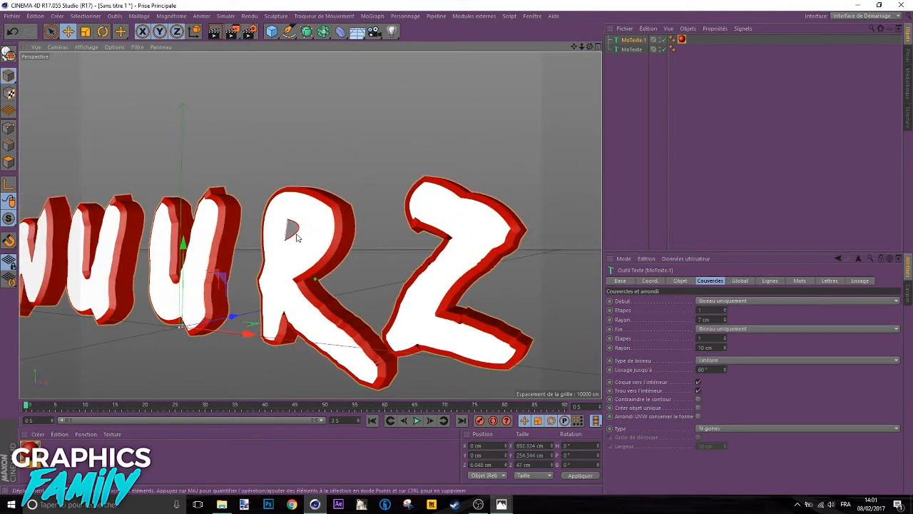
click(699, 398)
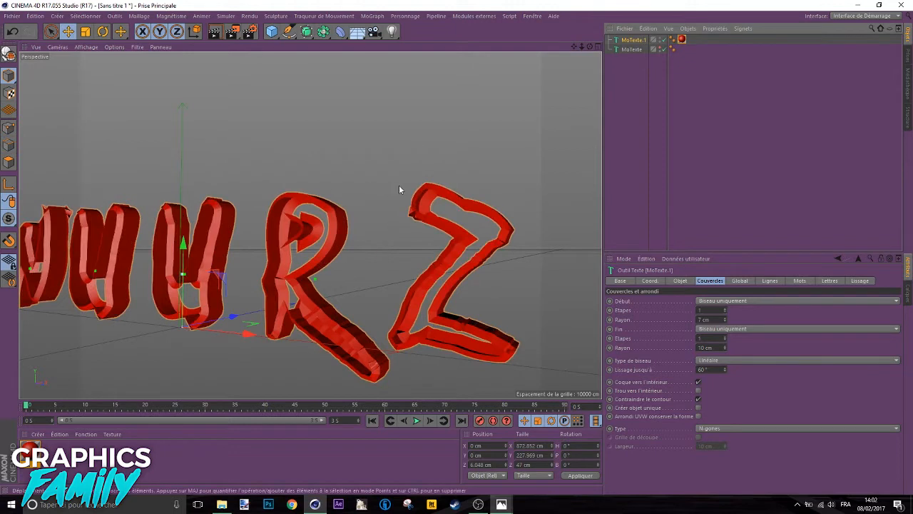
click(659, 49)
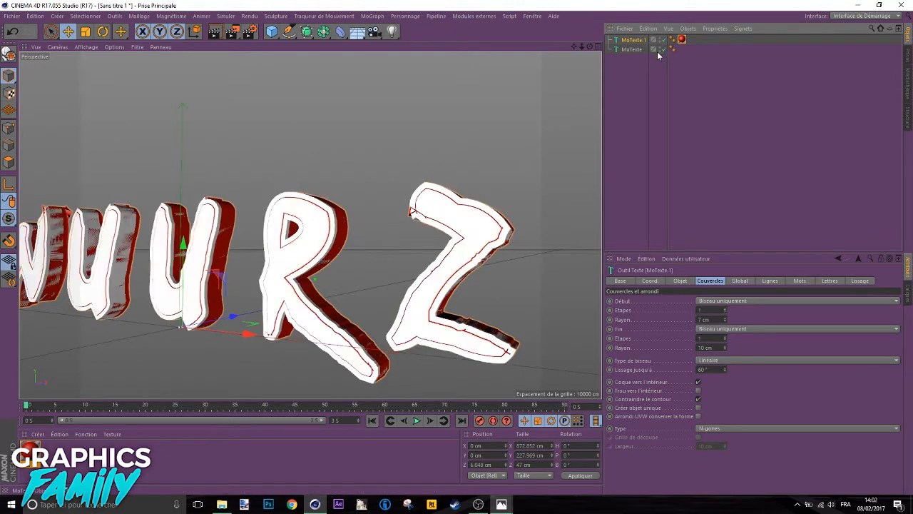
click(636, 50)
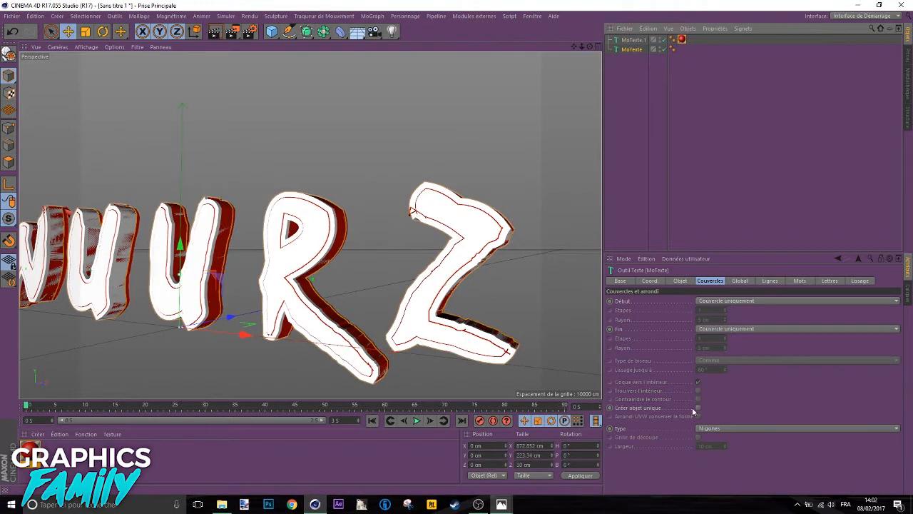
click(631, 41)
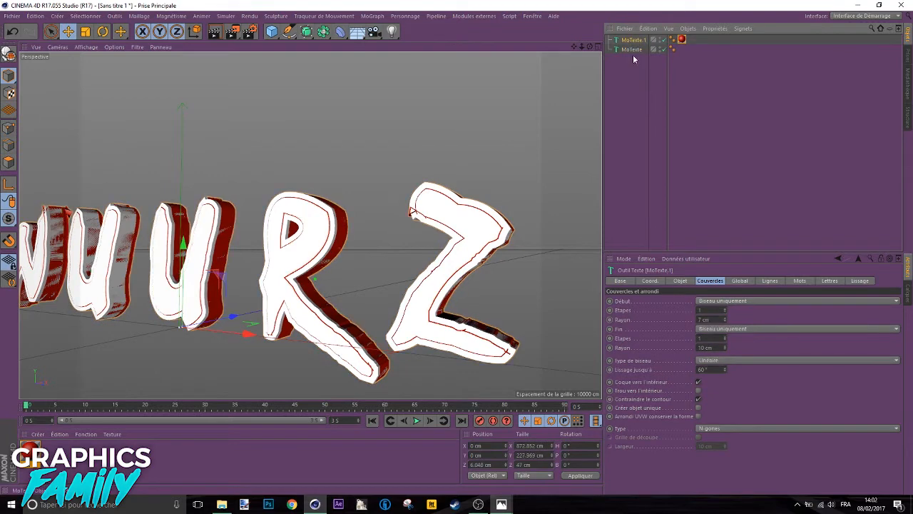
- Try Créer objet unique on the red text copy, making the text editable and converting its letter N to a polygon object
click(699, 407)
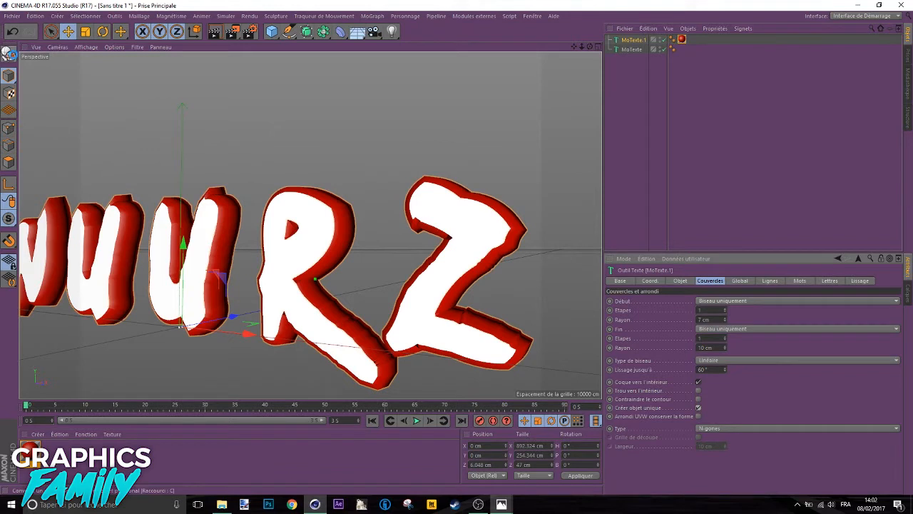
click(9, 54)
click(613, 49)
click(619, 58)
click(624, 65)
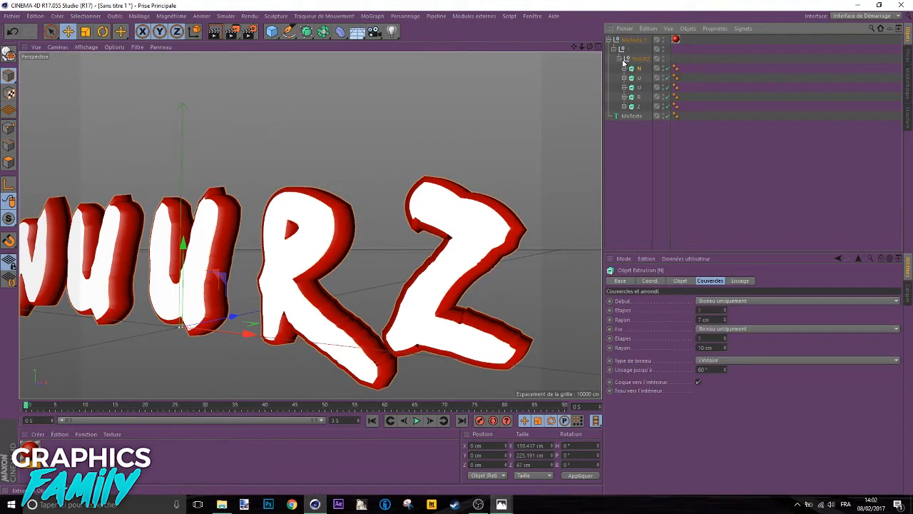
click(624, 68)
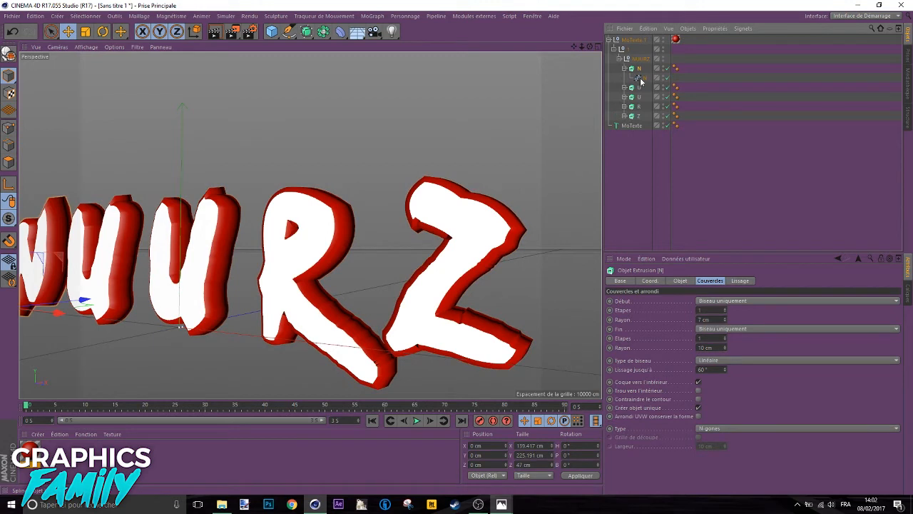
click(625, 68)
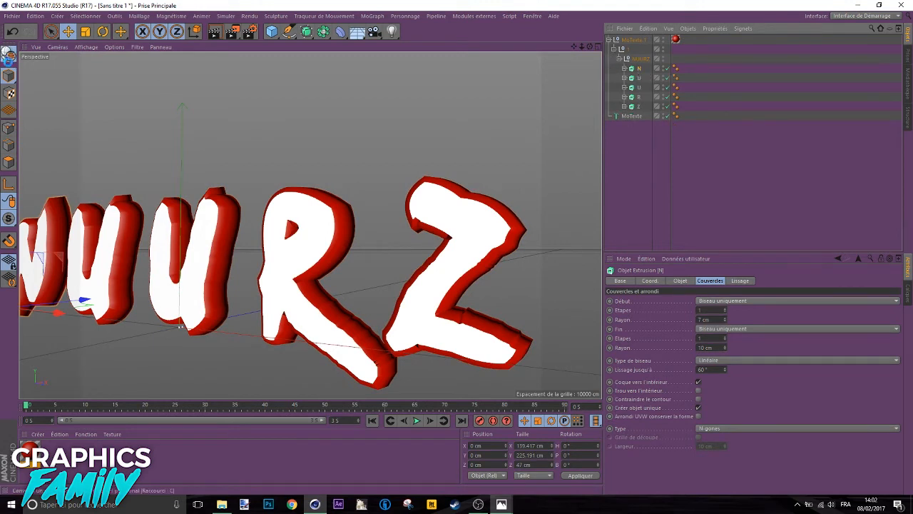
click(9, 56)
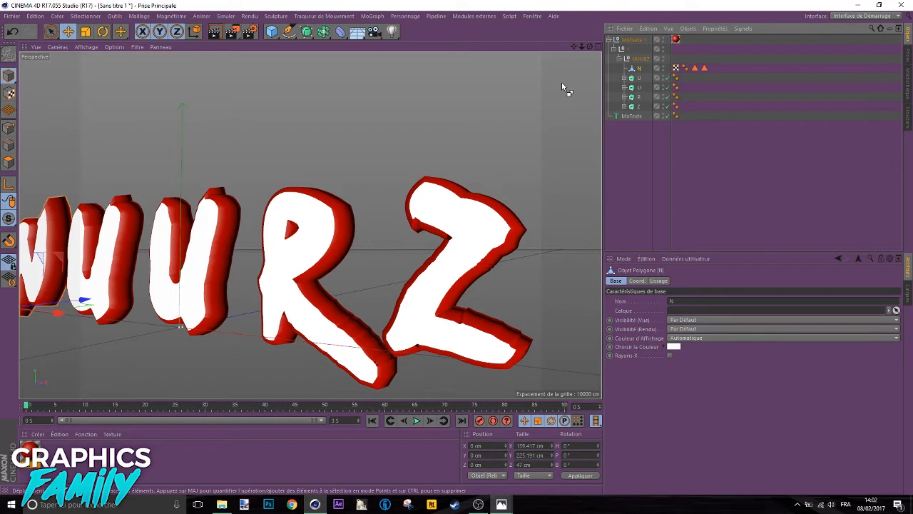
- Undo the polygon conversion of the letter N and the conversion of the red text copy to editable objects
mouse_move(590, 46)
mouse_down()
mouse_move(591, 89)
mouse_move(587, 48)
mouse_up()
key(ctrl+z)
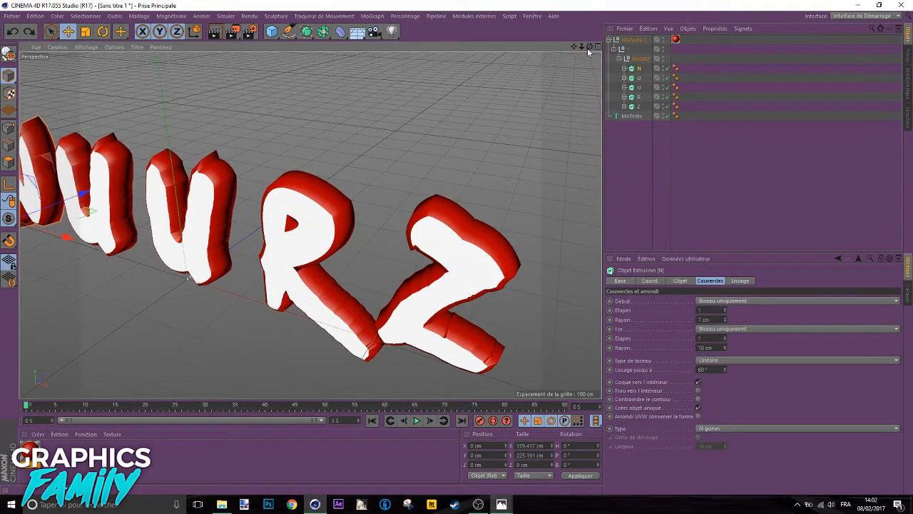
key(ctrl+z)
key(ctrl+z)
key(ctrl+z)
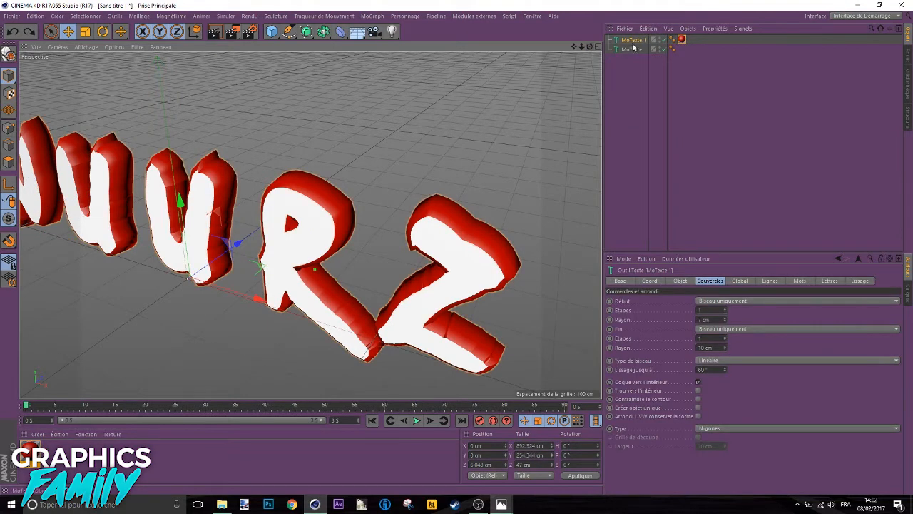
- Try the Arrondi UVW conserver la forme option on the red text copy and switch it back off
click(698, 417)
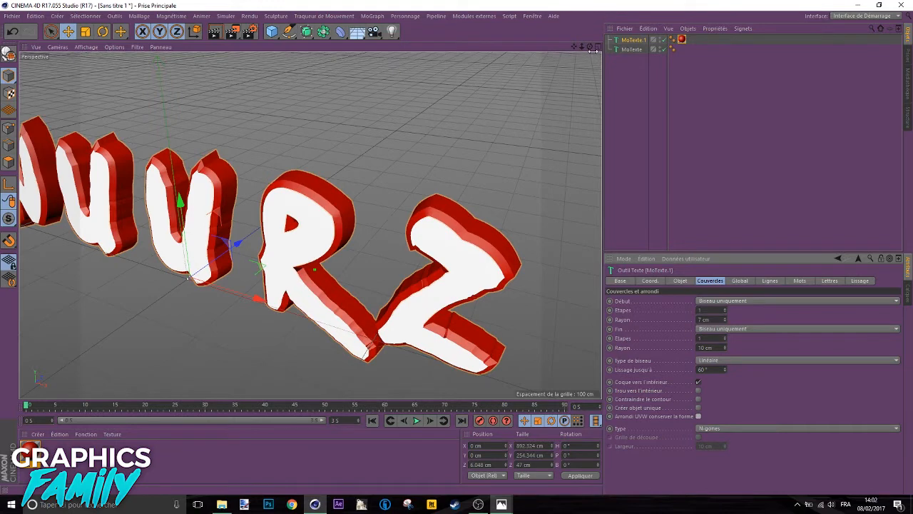
drag(590, 46, 599, 176)
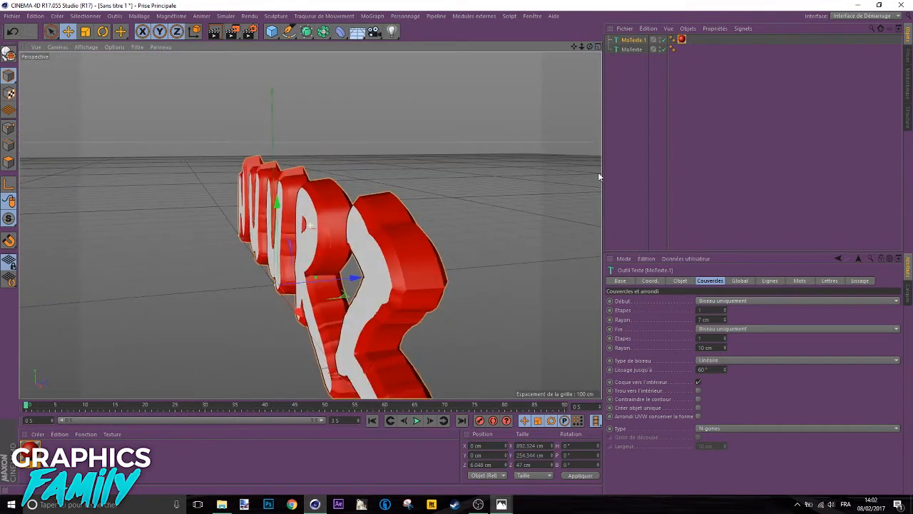
click(699, 417)
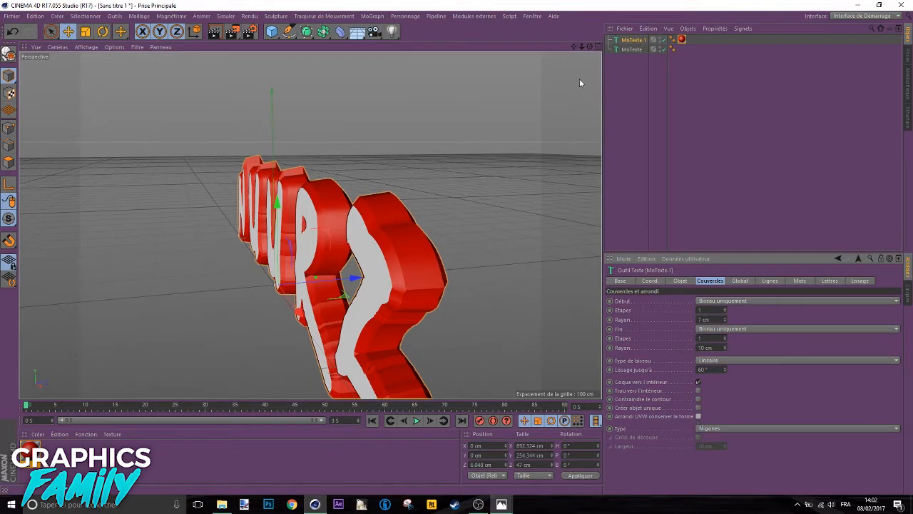
drag(590, 46, 578, 4)
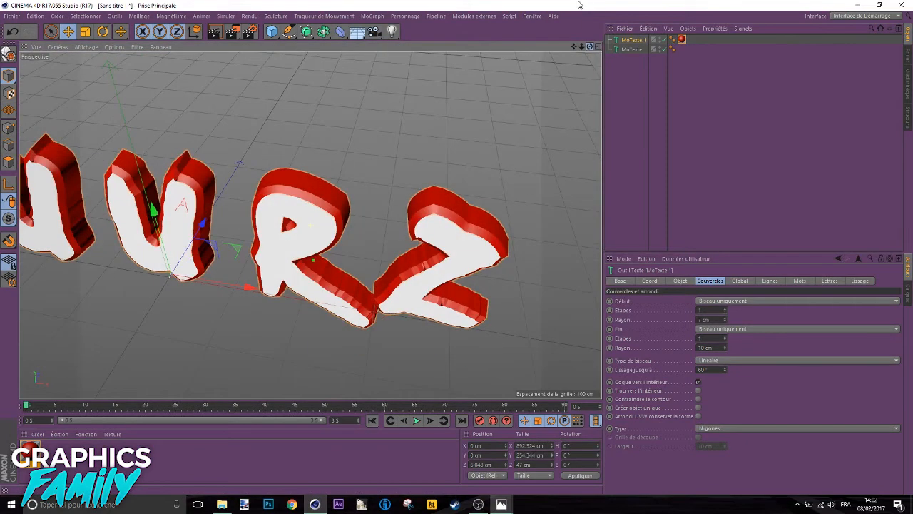
double_click(580, 5)
double_click(498, 9)
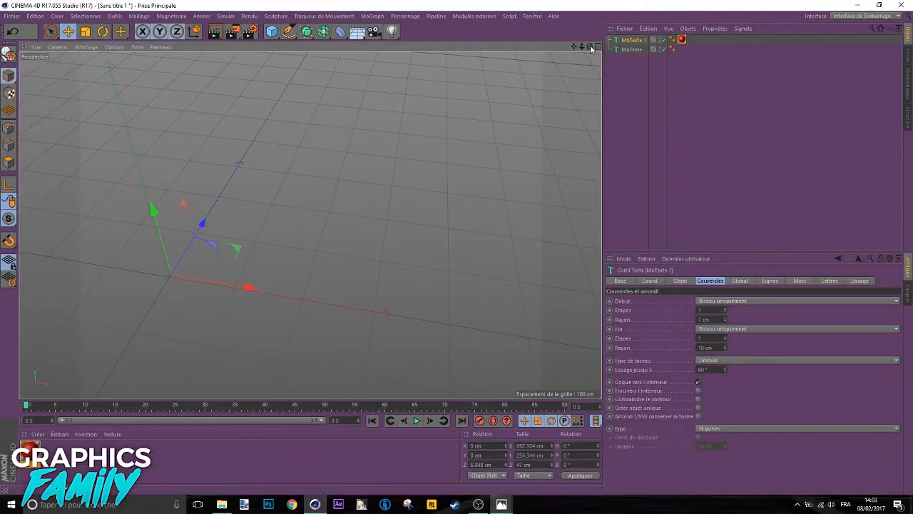
drag(590, 47, 532, 30)
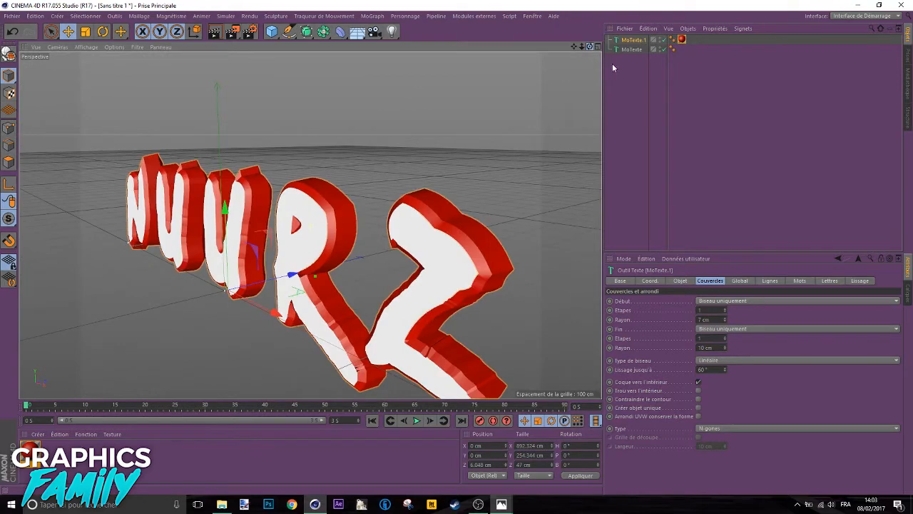
drag(614, 68, 897, 213)
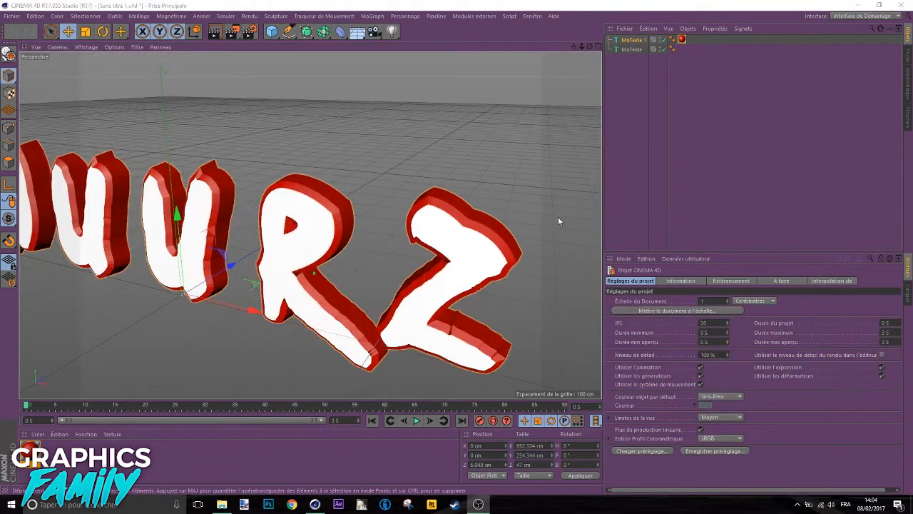
alt+drag(559, 221, 650, 110)
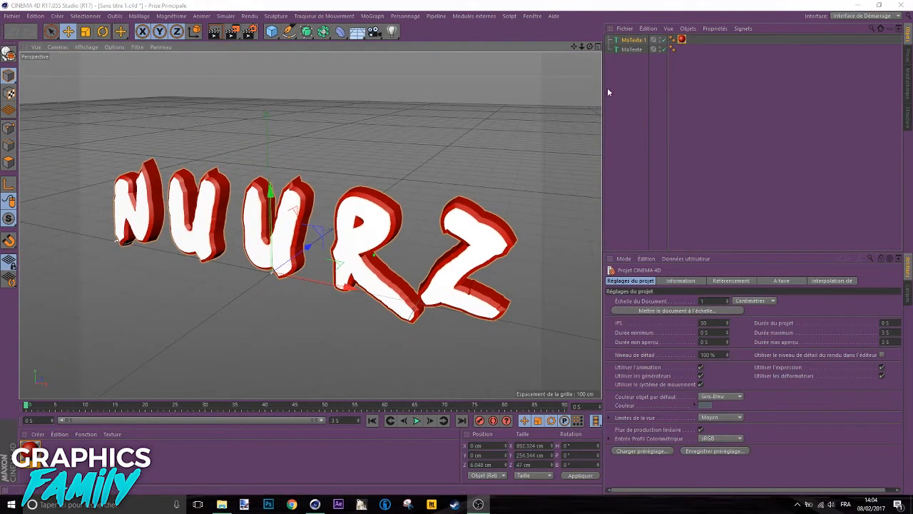
drag(590, 47, 535, 55)
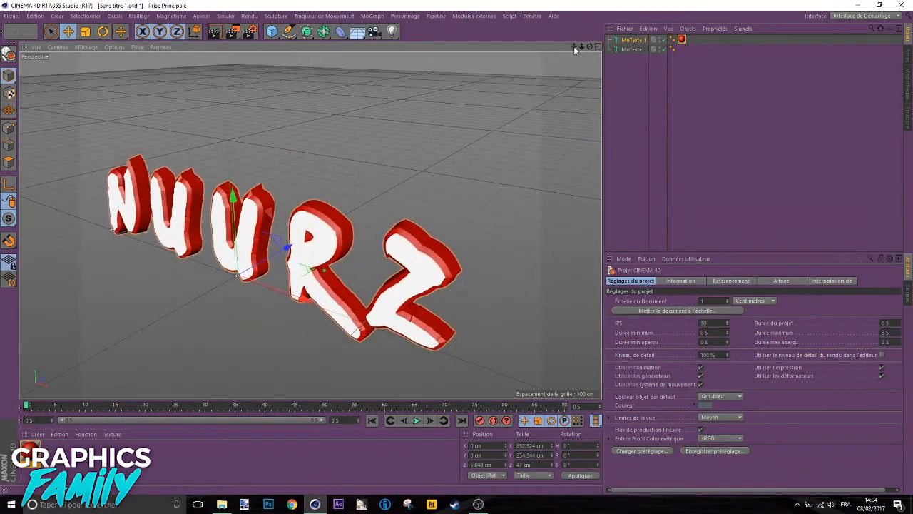
- Delete the red material from the project
drag(590, 47, 623, 60)
click(30, 451)
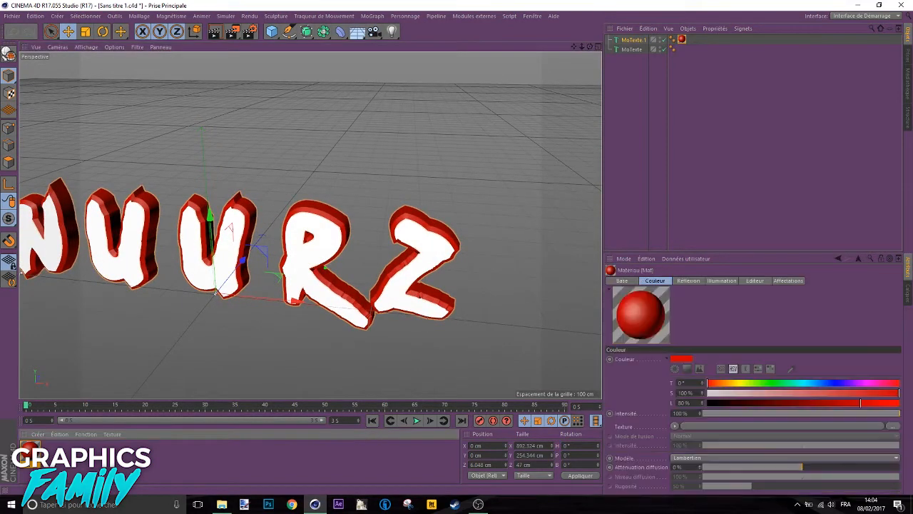
key(Delete)
- Set the horizontal spacing of both text objects together to 0 cm
drag(576, 51, 590, 47)
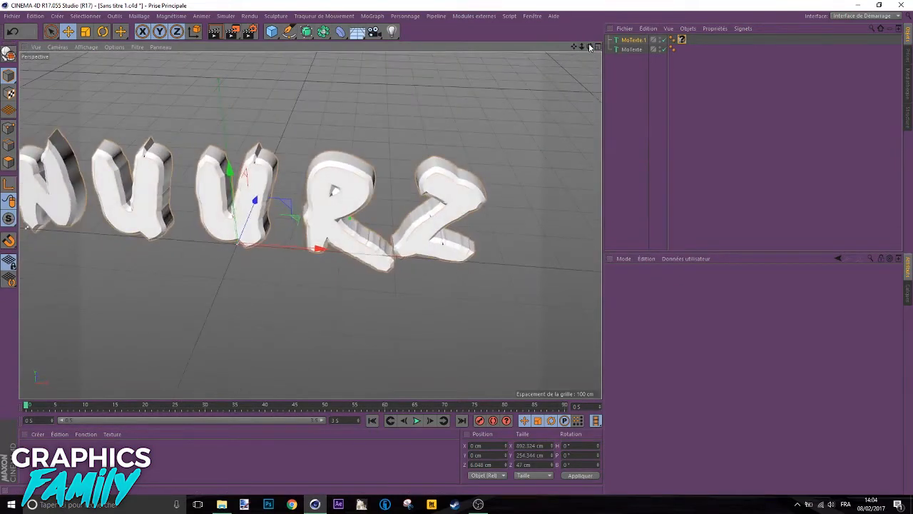
shift+click(632, 50)
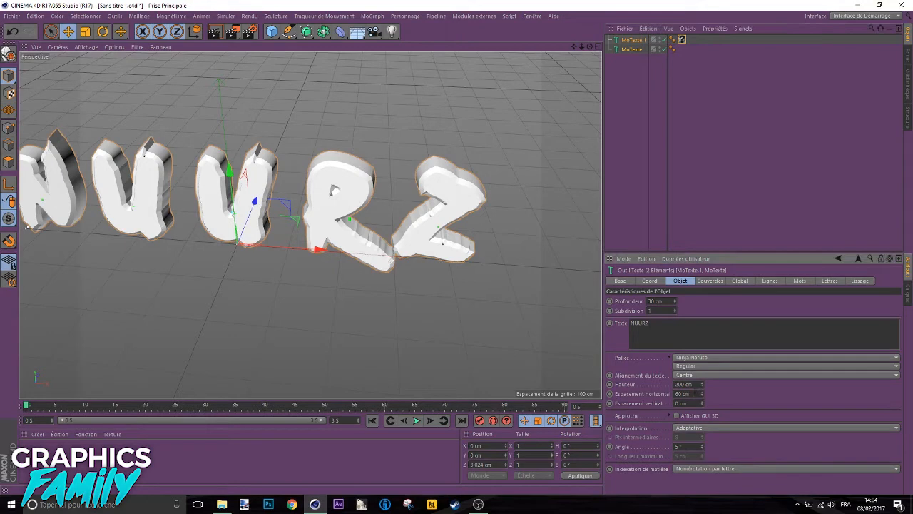
text(0)
key(Return)
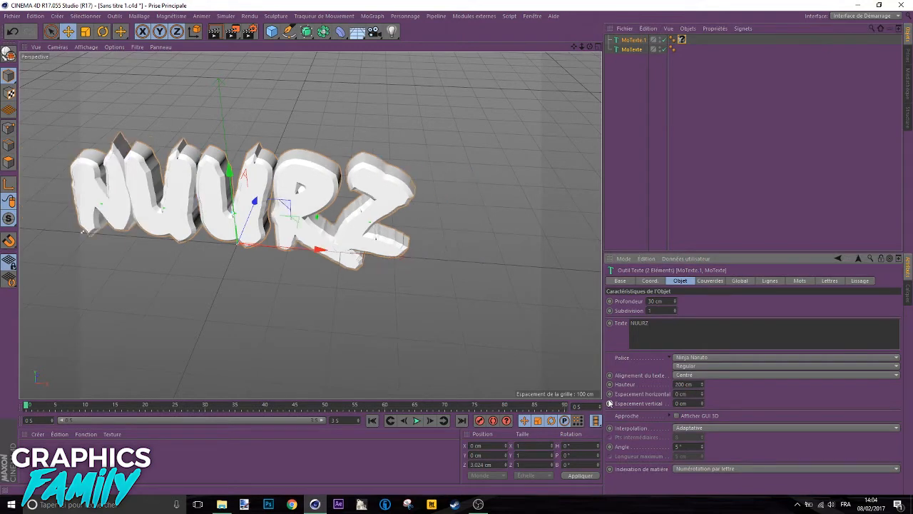
drag(573, 46, 590, 44)
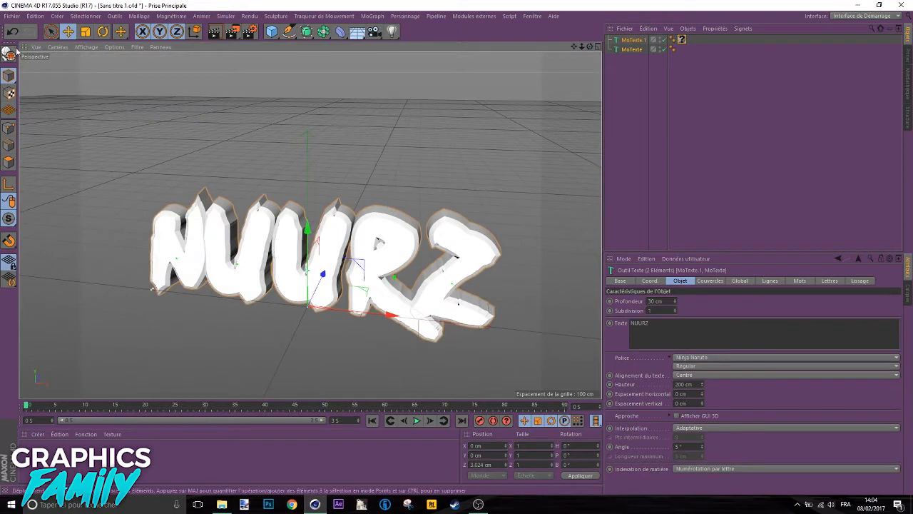
- Merge Braz Lightroom V2017.c4d from the Downloads Braz Lightroom 2016 folder into the current scene
click(11, 15)
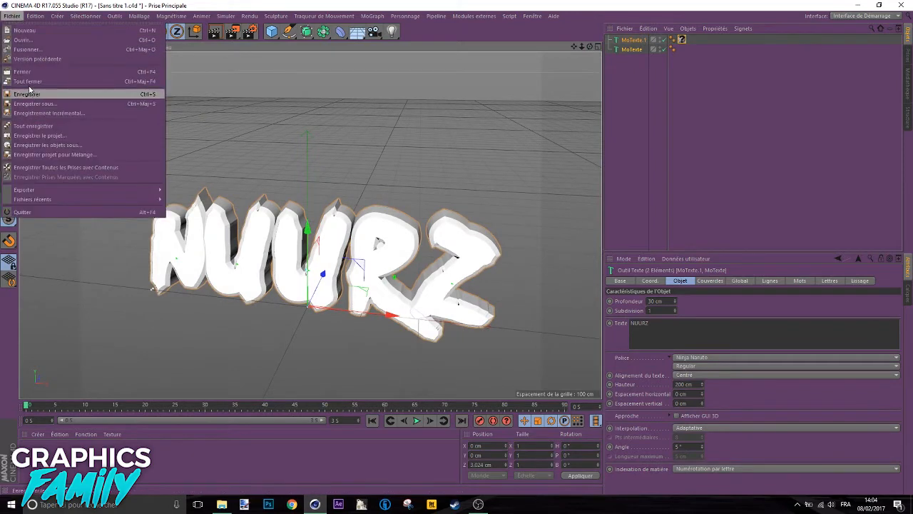
click(26, 50)
click(52, 83)
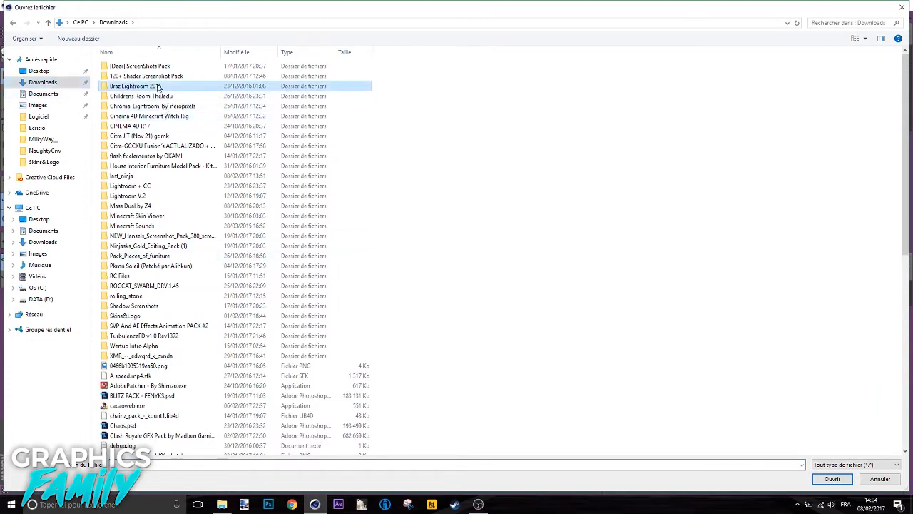
double_click(135, 86)
double_click(146, 67)
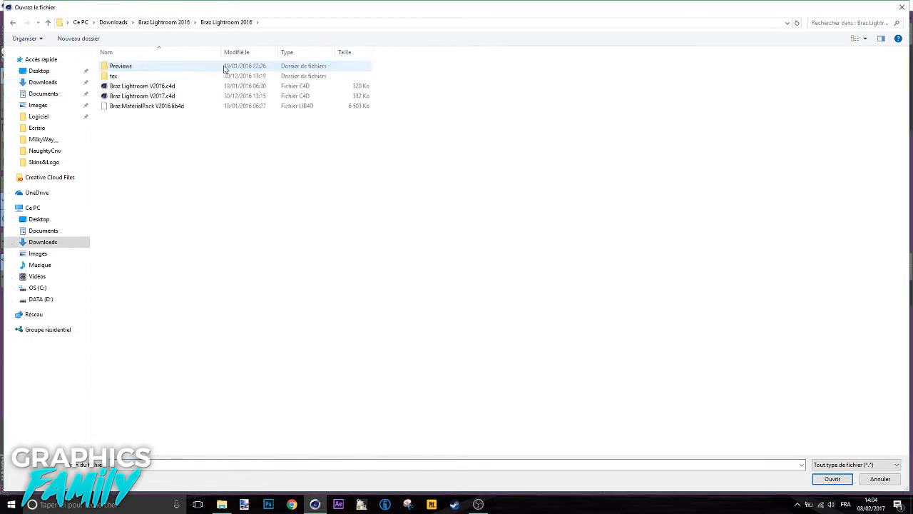
double_click(171, 95)
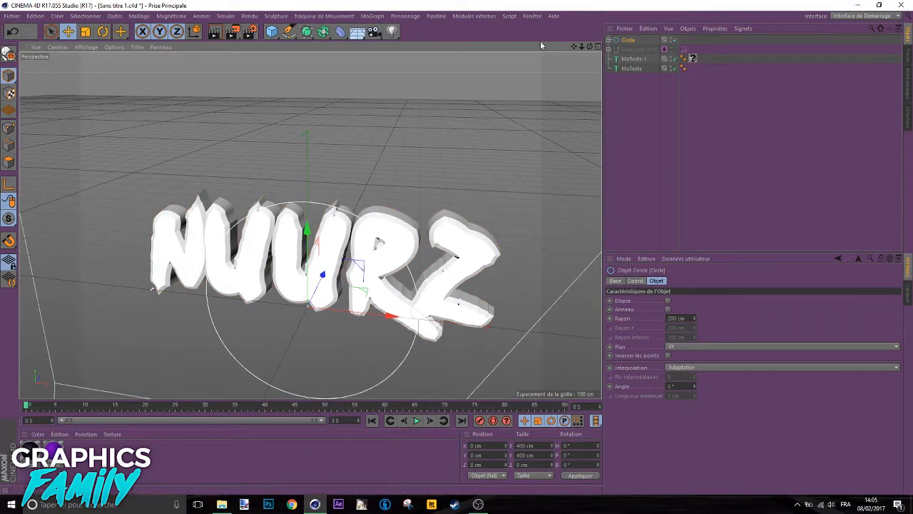
- Move MoTexte.1 and MoTexte together straight down to about -56 cm in Y within the imported light setup
drag(589, 49, 385, 50)
scroll(375, 194, down, 5)
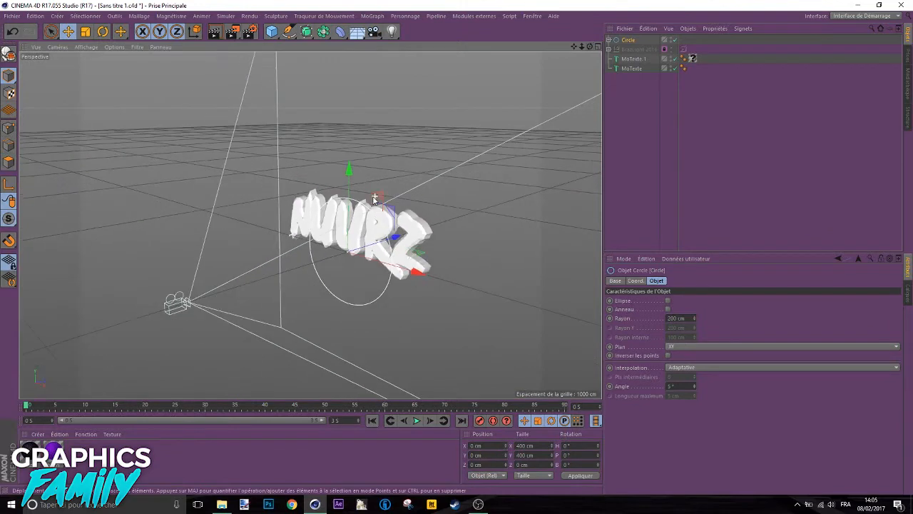
click(634, 60)
shift+click(633, 70)
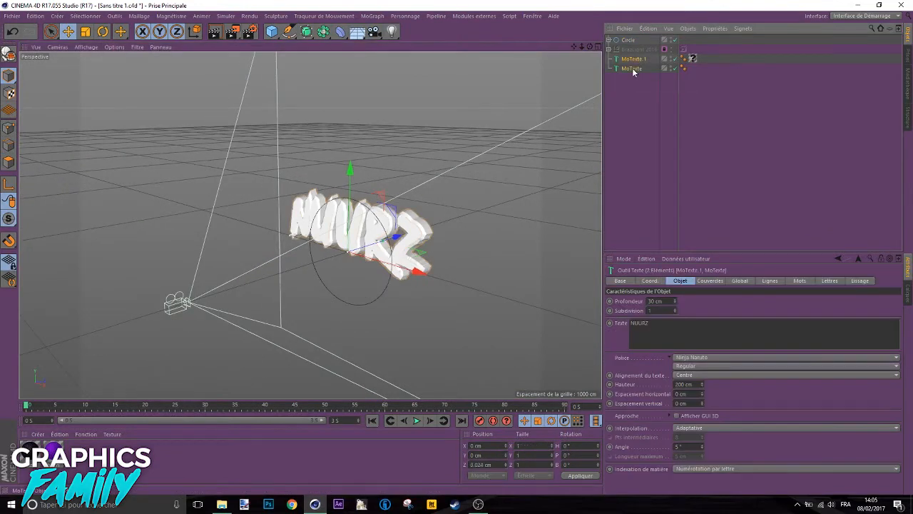
scroll(373, 183, up, 3)
drag(590, 47, 648, 26)
drag(349, 193, 347, 218)
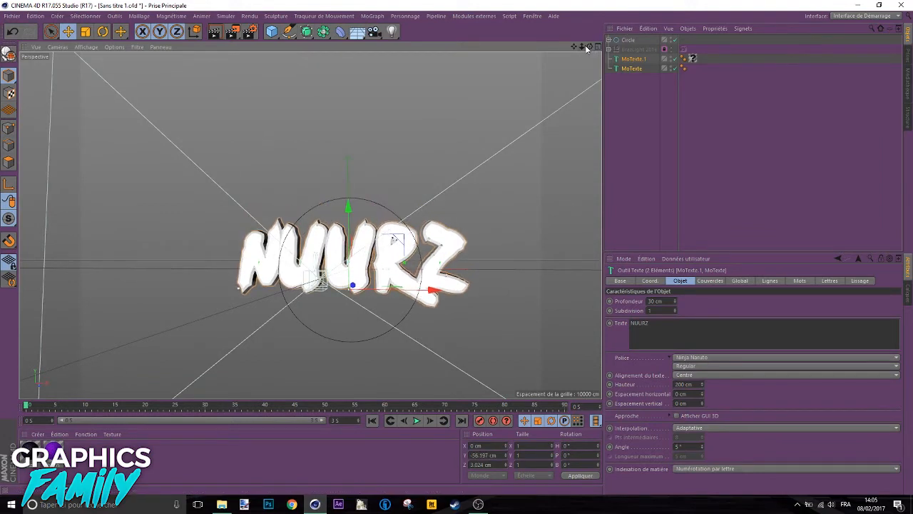
drag(587, 47, 614, 49)
- Look through the camera nested under Circle, try deleting that camera, and undo the deletion
click(610, 41)
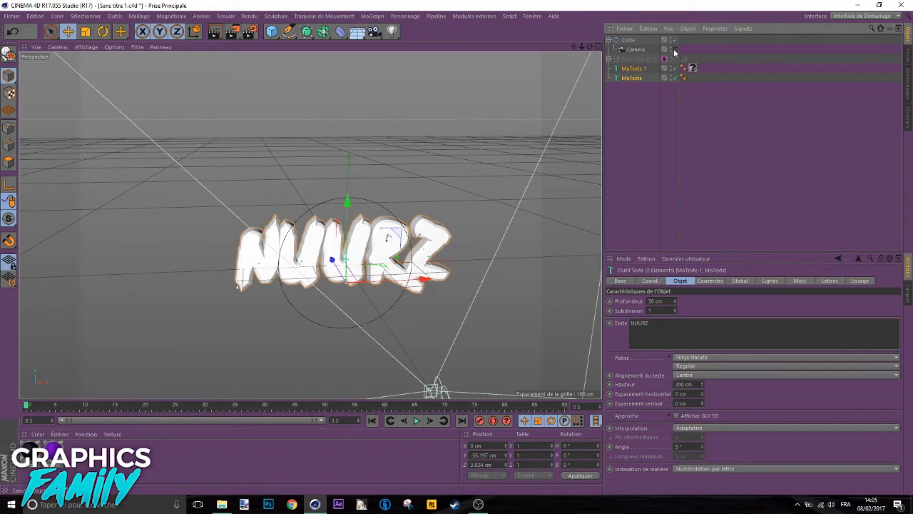
click(675, 49)
click(627, 50)
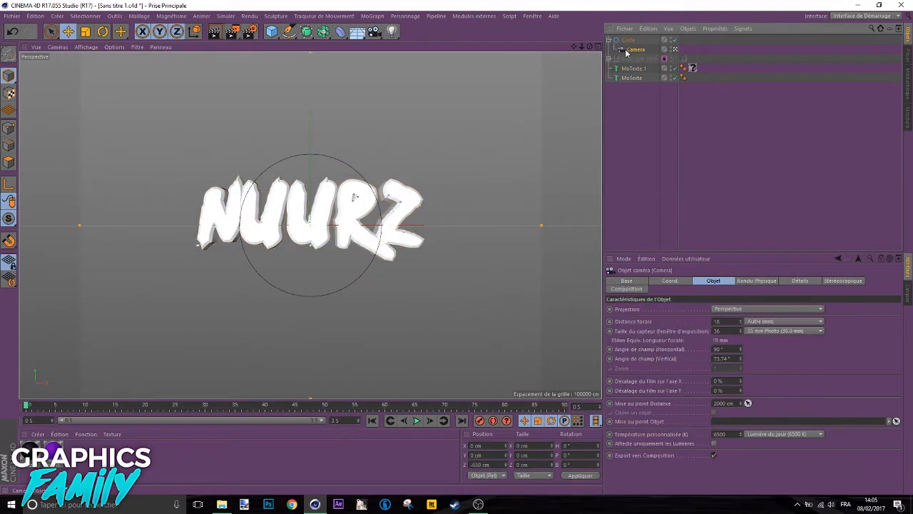
key(Delete)
drag(589, 46, 591, 59)
key(ctrl+z)
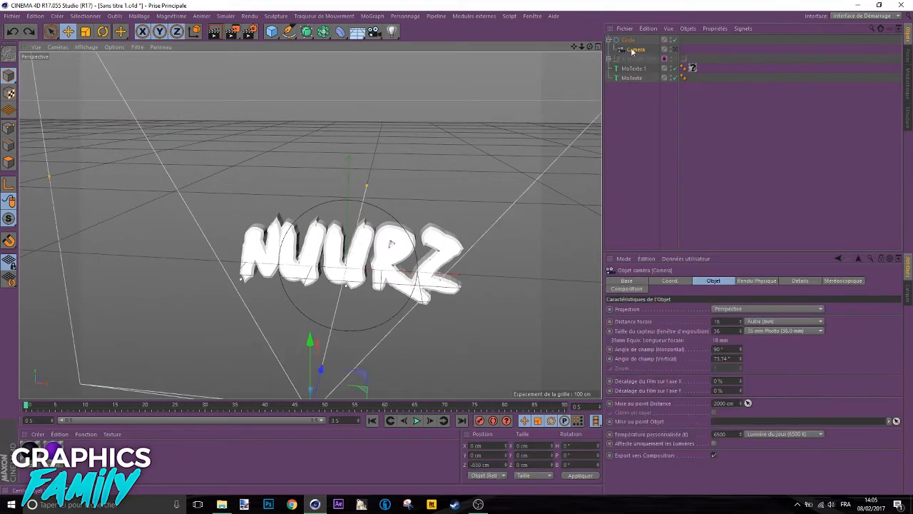
double_click(672, 47)
click(608, 40)
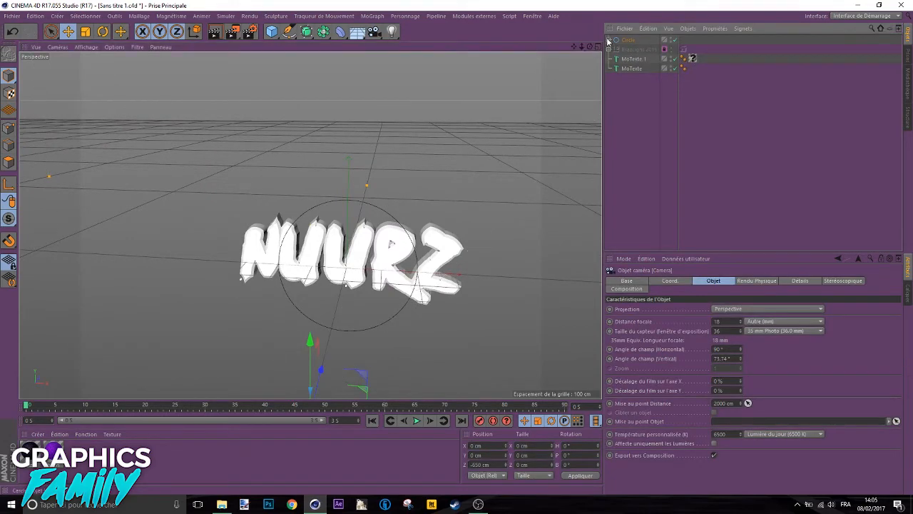
- Add Occlusion ambiante to the render settings with transparency evaluation on and its gradient midpoint shifted toward white, plus Illumination globale
drag(590, 48, 592, 47)
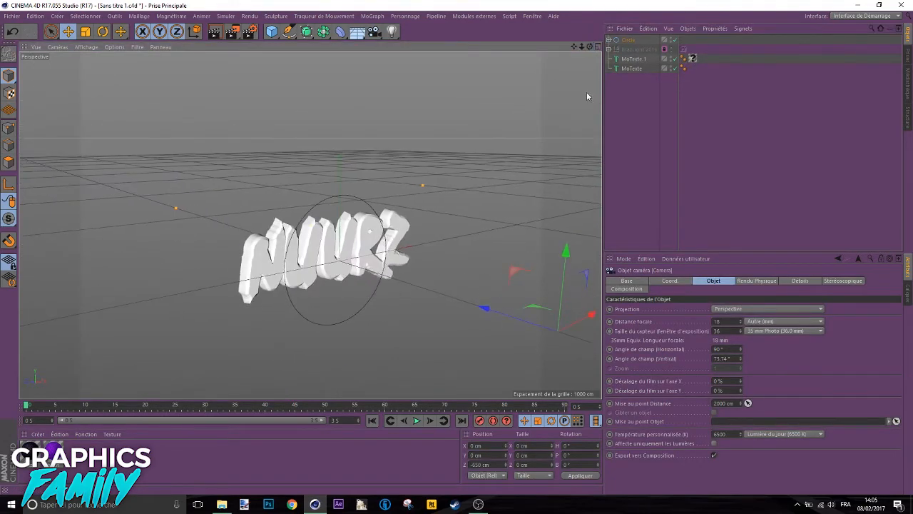
click(565, 114)
scroll(366, 222, up, 5)
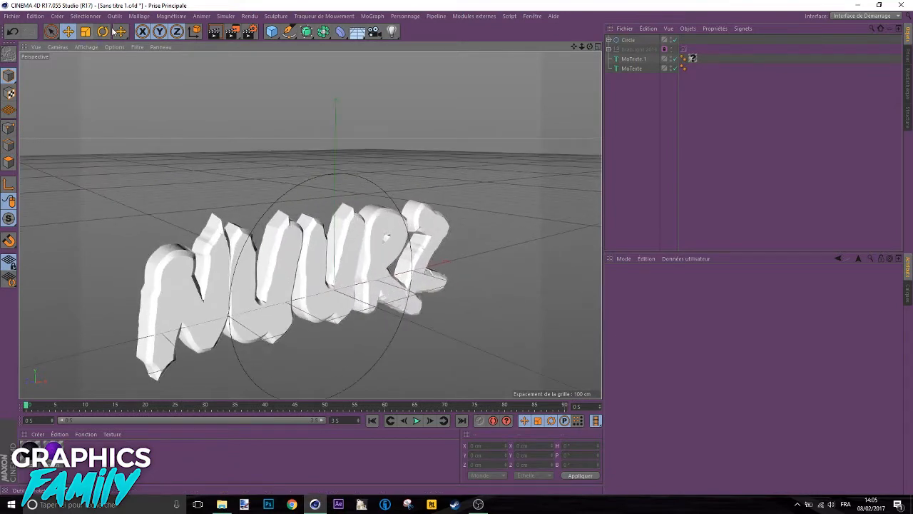
click(250, 31)
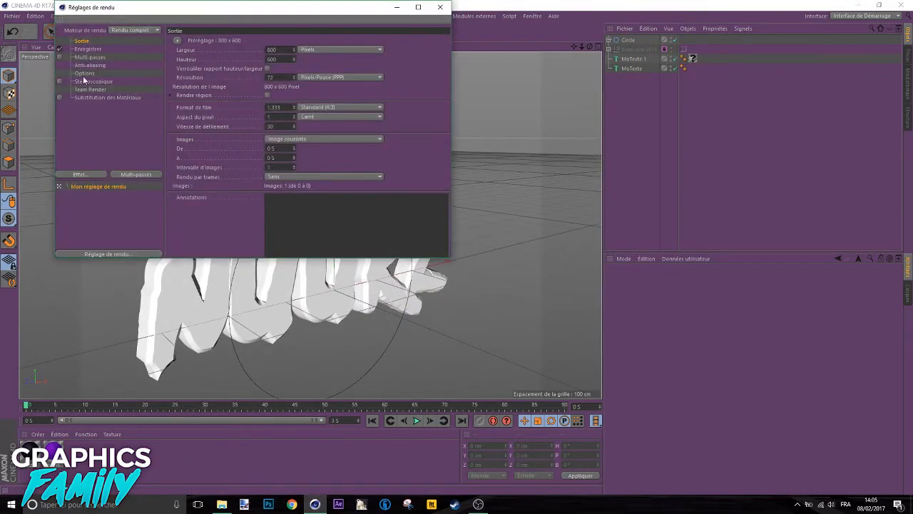
click(80, 174)
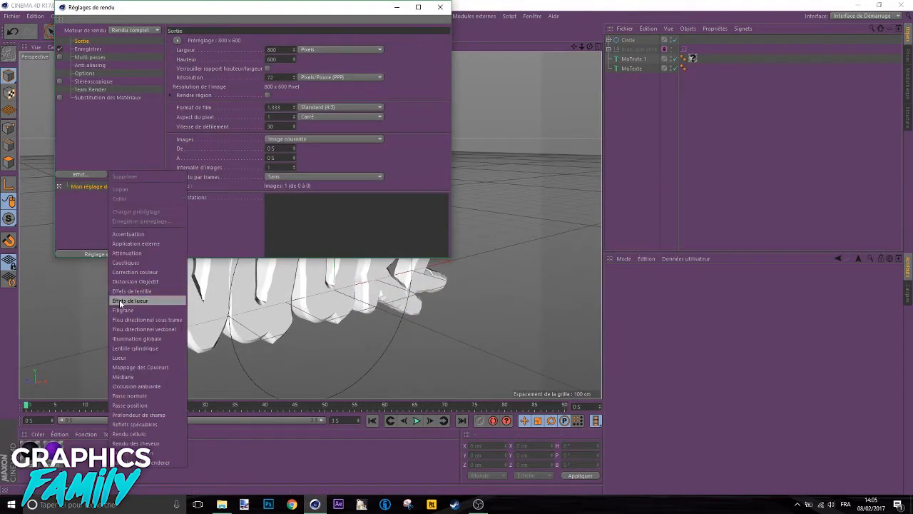
click(137, 385)
click(262, 158)
drag(352, 68, 371, 70)
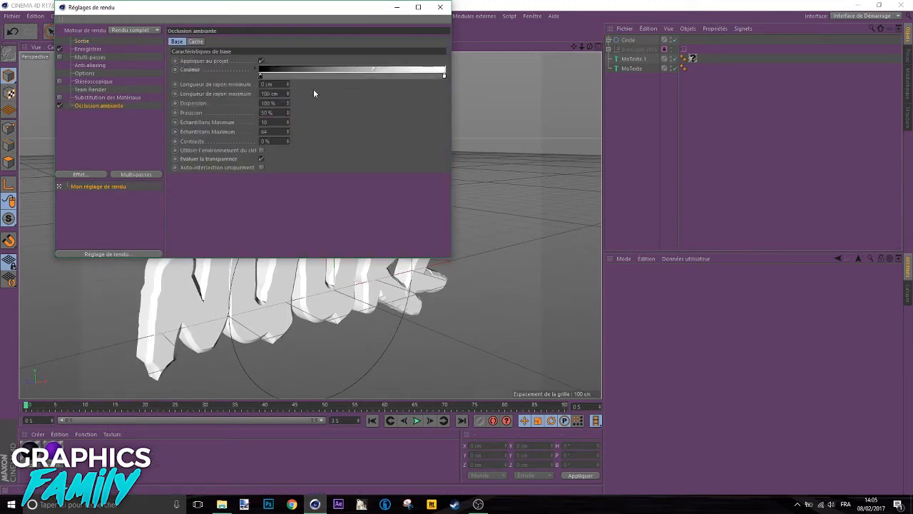
mouse_move(375, 71)
mouse_down()
mouse_move(333, 70)
mouse_move(418, 70)
mouse_move(381, 71)
mouse_up()
click(81, 174)
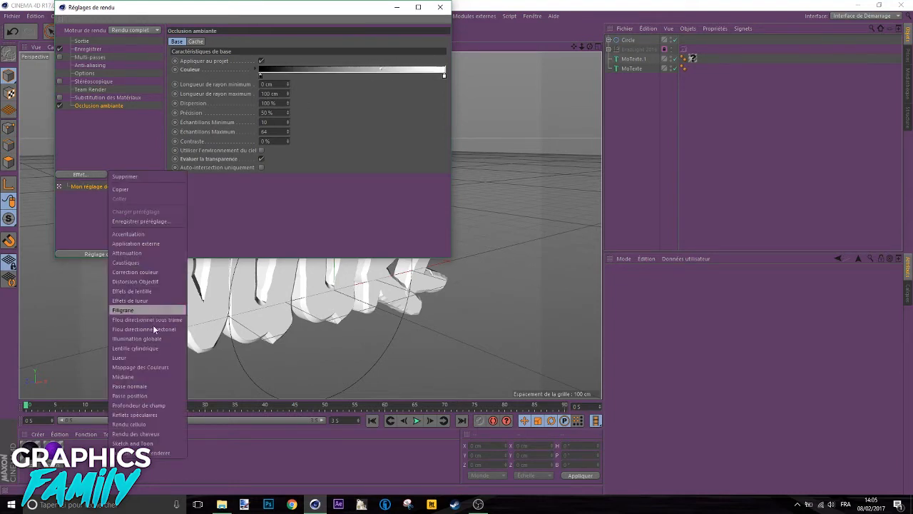
click(150, 338)
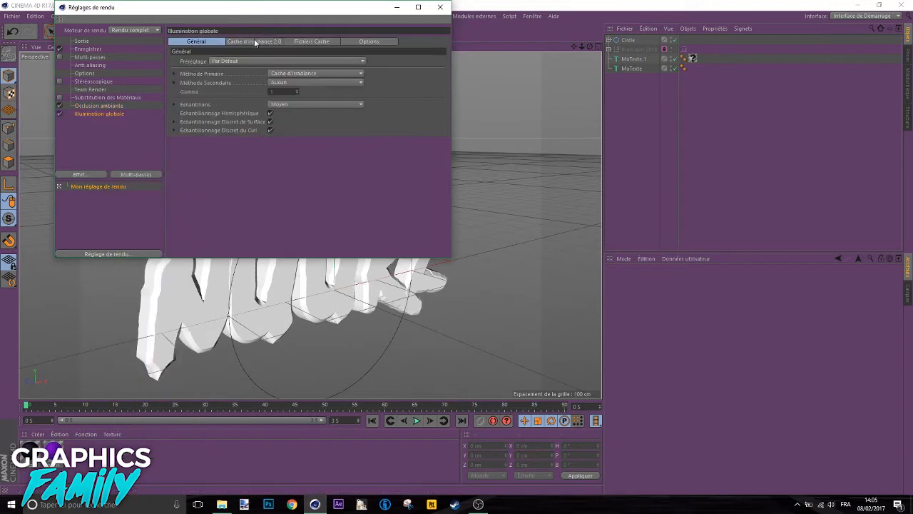
- Set the render anti-aliasing to Au mieux with a maximum level of 1x1
click(90, 65)
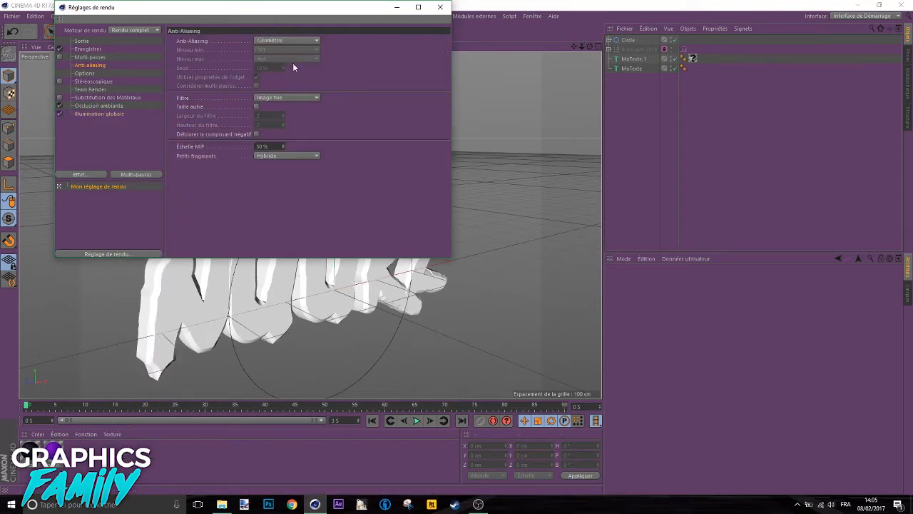
click(282, 43)
click(278, 50)
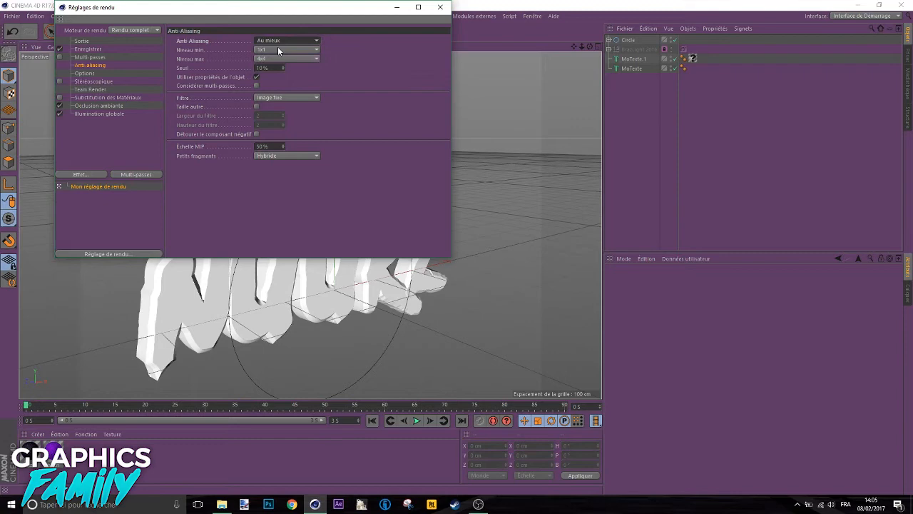
click(273, 59)
click(264, 80)
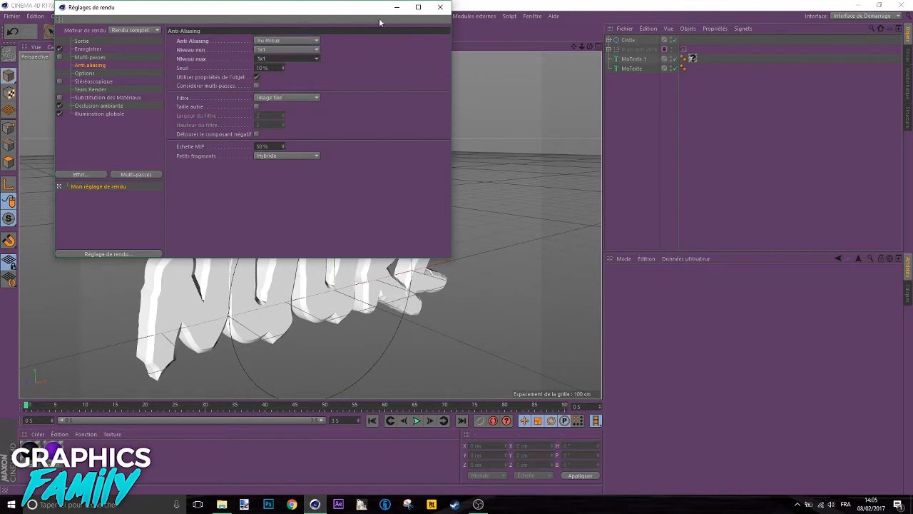
click(440, 7)
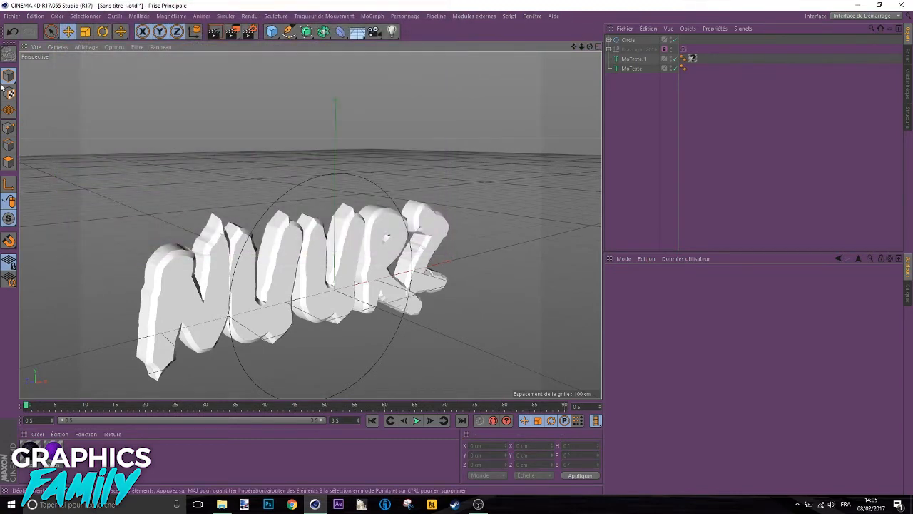
- Set the render output size to 1280 x 720 pixels
click(250, 31)
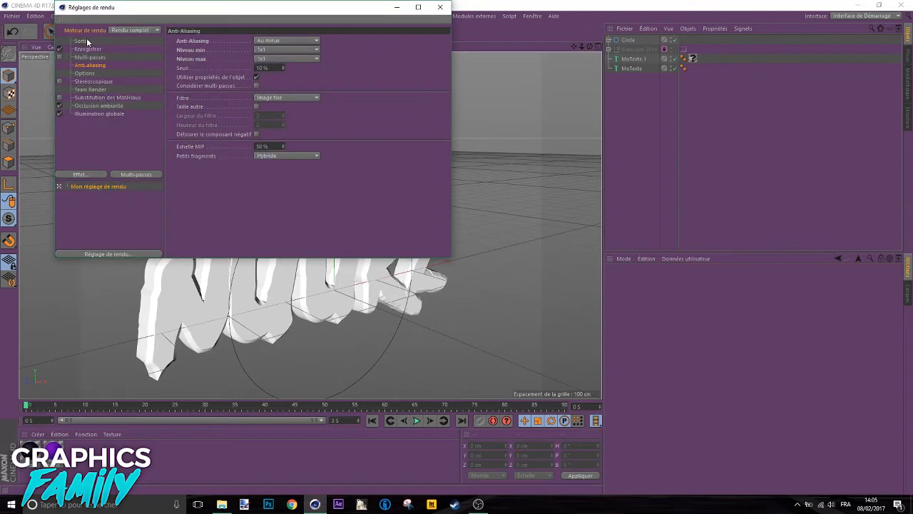
click(82, 40)
text(1280)
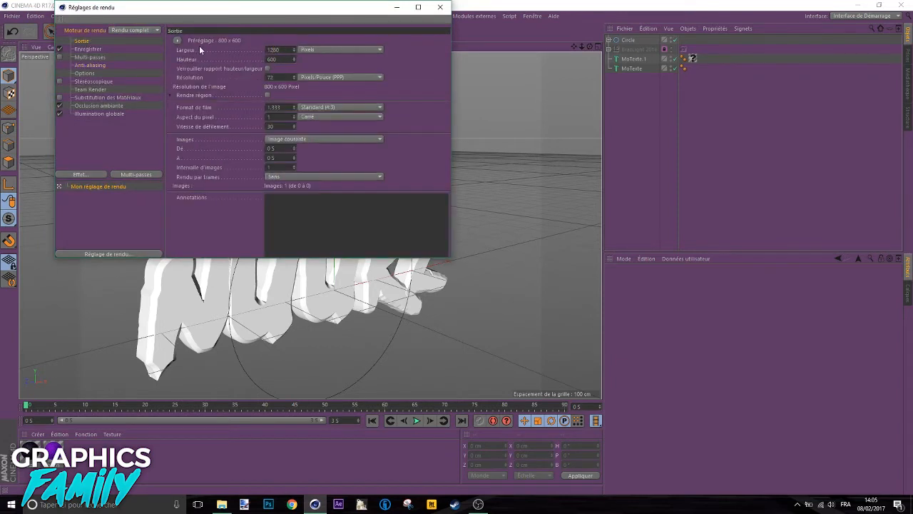
key(Tab)
text(720)
key(Return)
click(440, 8)
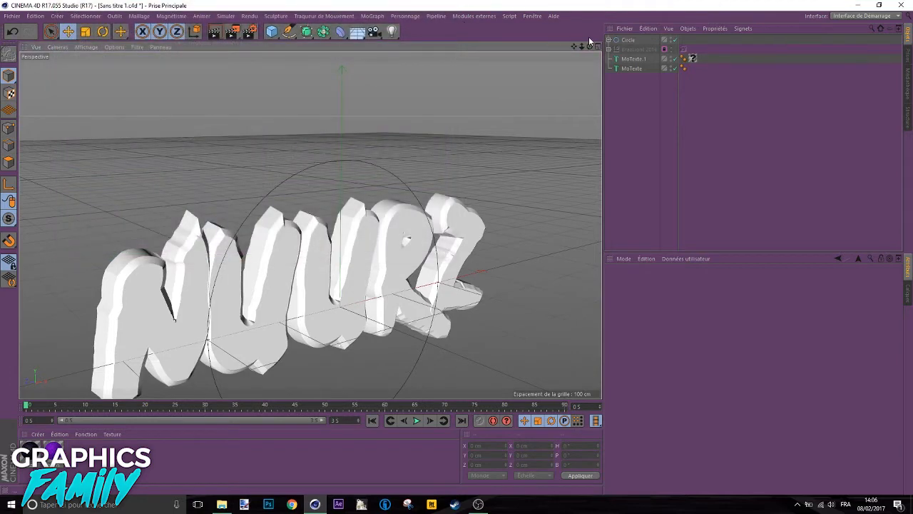
- Frame the NUURZ text almost head-on and render it to the Visualiseur
drag(573, 49, 574, 6)
drag(589, 48, 512, 71)
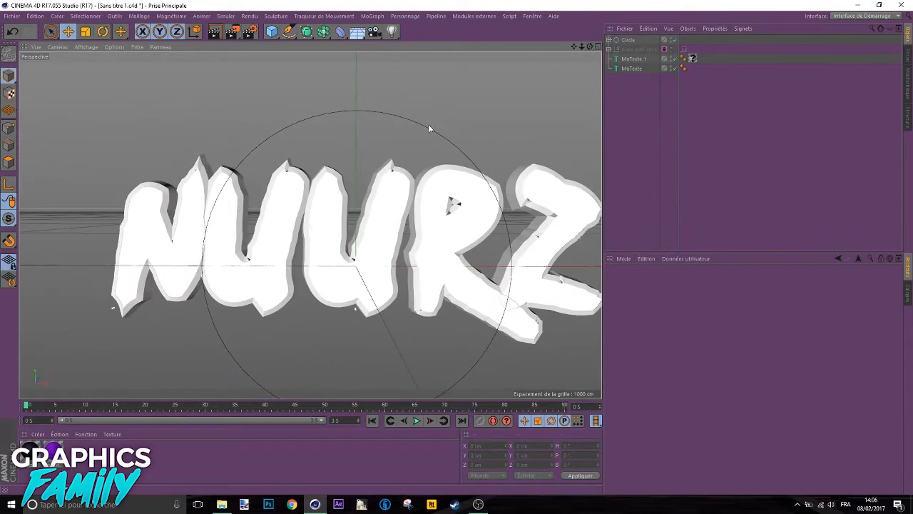
click(230, 34)
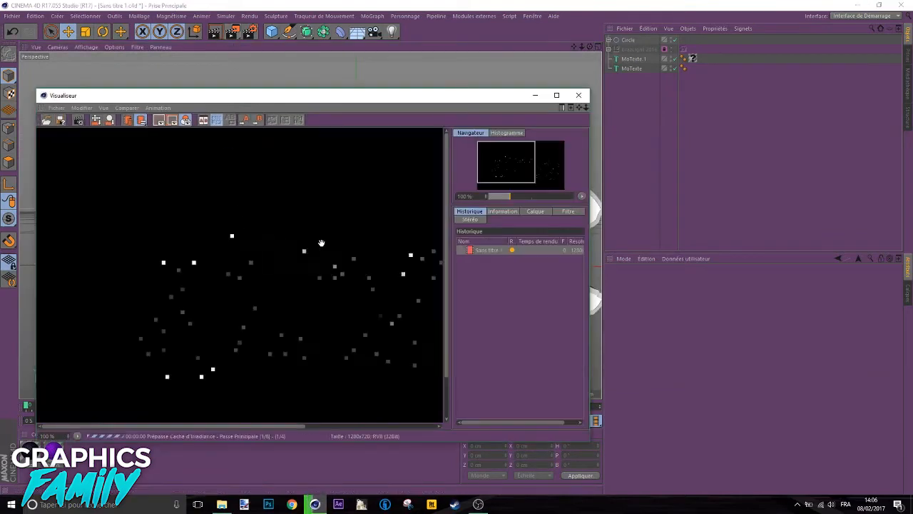
scroll(321, 235, down, 1)
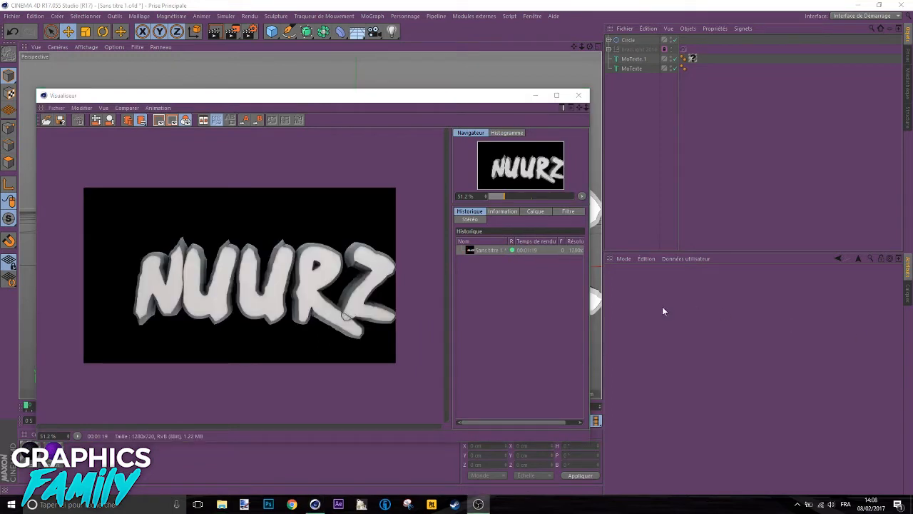
- Examine the rendered letters up close, especially the R and Z edges, and close the Visualiseur
click(302, 302)
scroll(306, 286, up, 8)
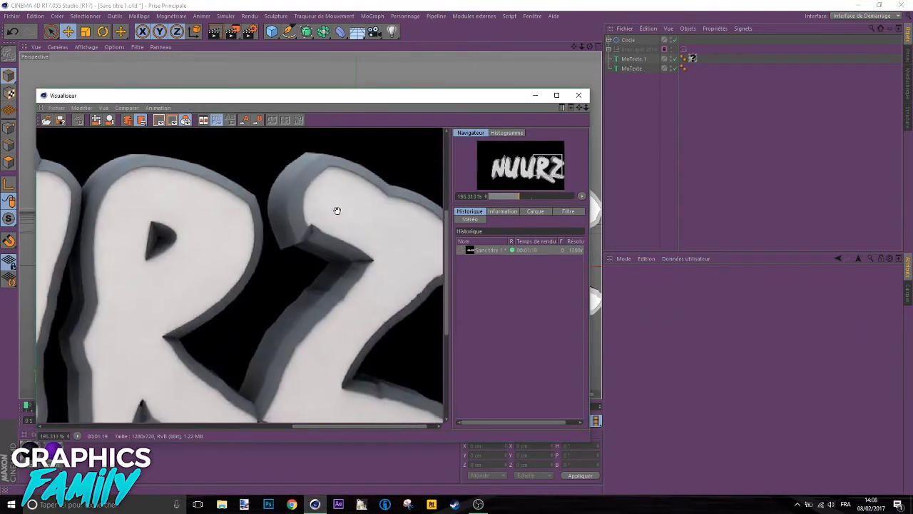
drag(268, 273, 371, 151)
drag(273, 200, 221, 234)
scroll(220, 234, down, 6)
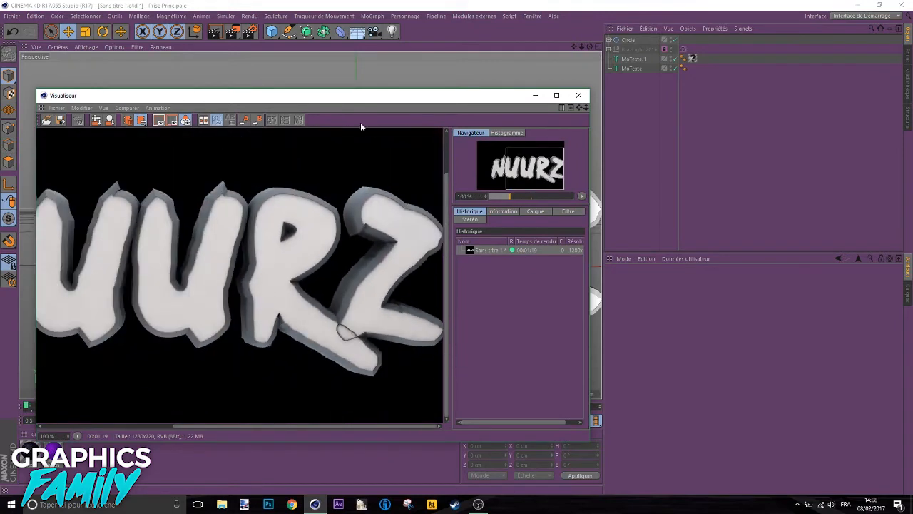
click(578, 95)
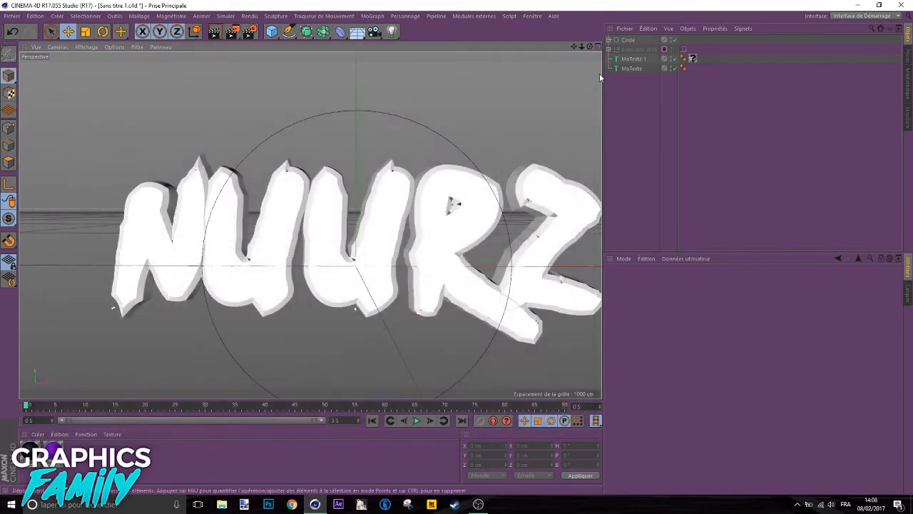
- Remove the missing-material tag from MoTexte.1 and move both text objects above Circle in the object list
mouse_move(588, 46)
mouse_down()
mouse_move(531, 53)
mouse_move(591, 50)
mouse_up()
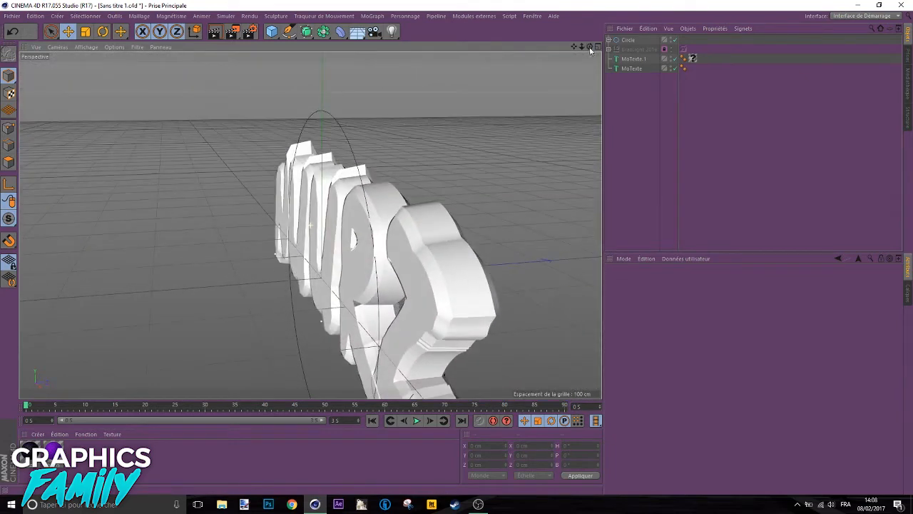
click(637, 59)
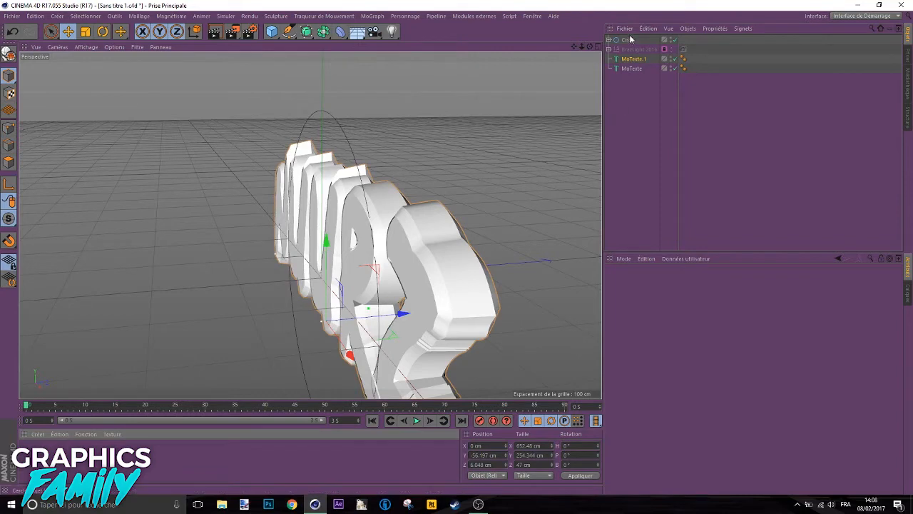
ctrl+click(633, 68)
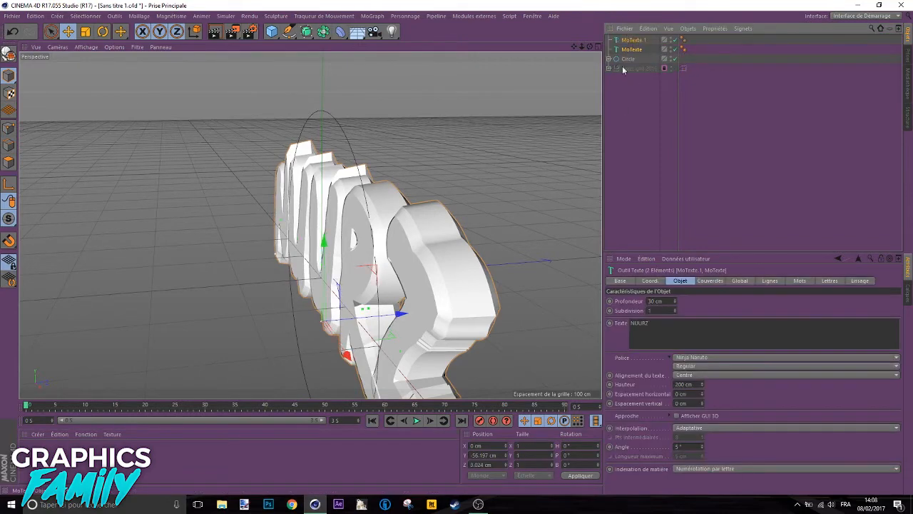
click(632, 41)
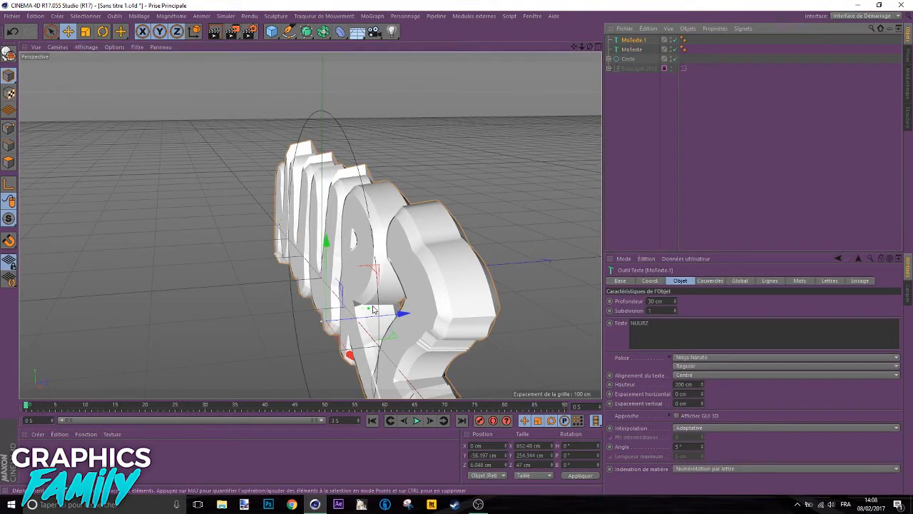
- Shift MoTexte.1 slightly backward along the Z axis to about 7.27 cm
scroll(432, 262, up, 3)
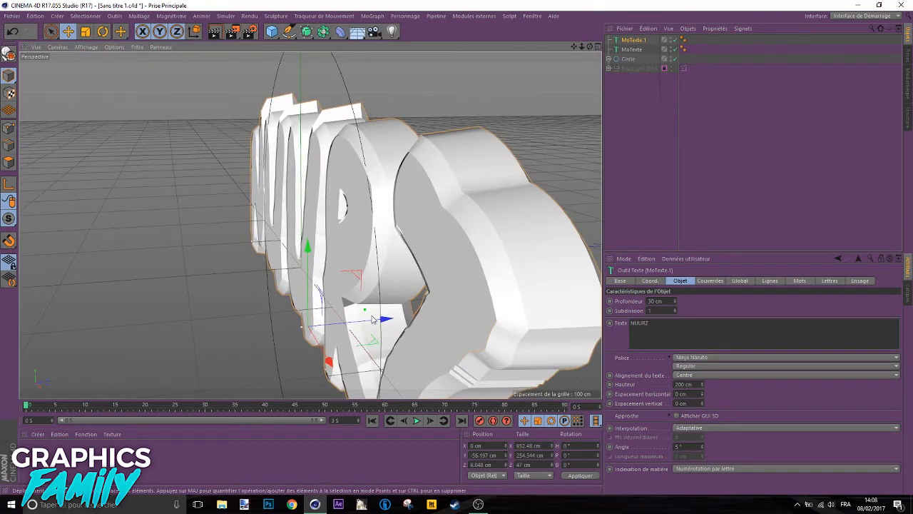
drag(372, 319, 375, 323)
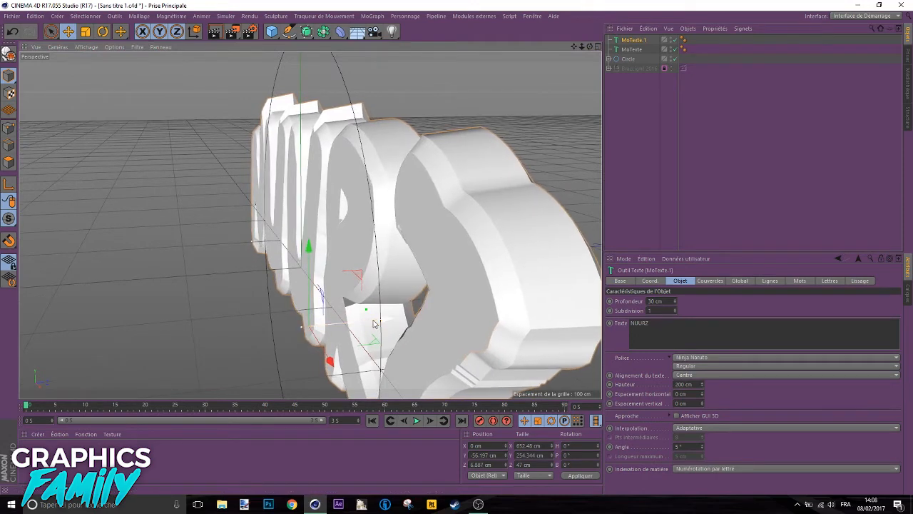
scroll(489, 212, up, 1)
drag(590, 46, 573, 31)
drag(382, 351, 383, 351)
scroll(521, 116, down, 5)
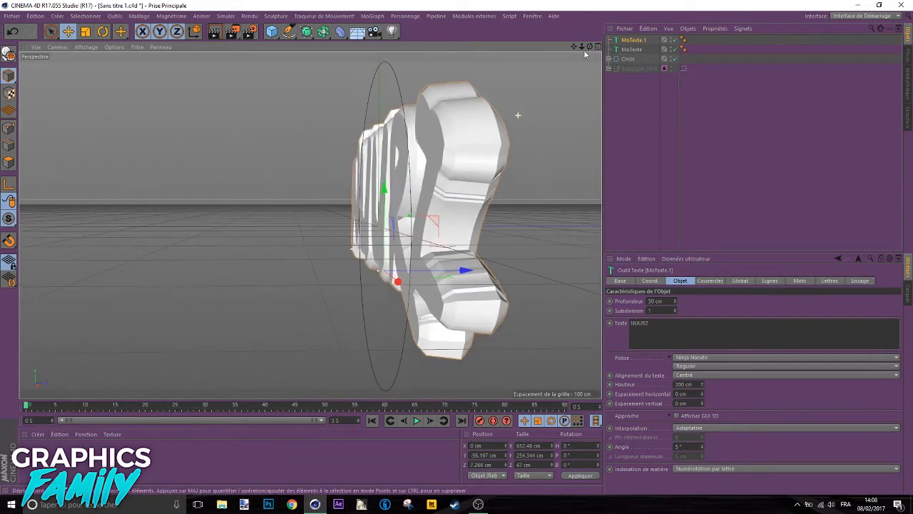
- Set MoTexte.1's start bevel radius to 6 cm and its end bevel radius to 9 cm
drag(590, 46, 594, 66)
click(627, 41)
click(710, 281)
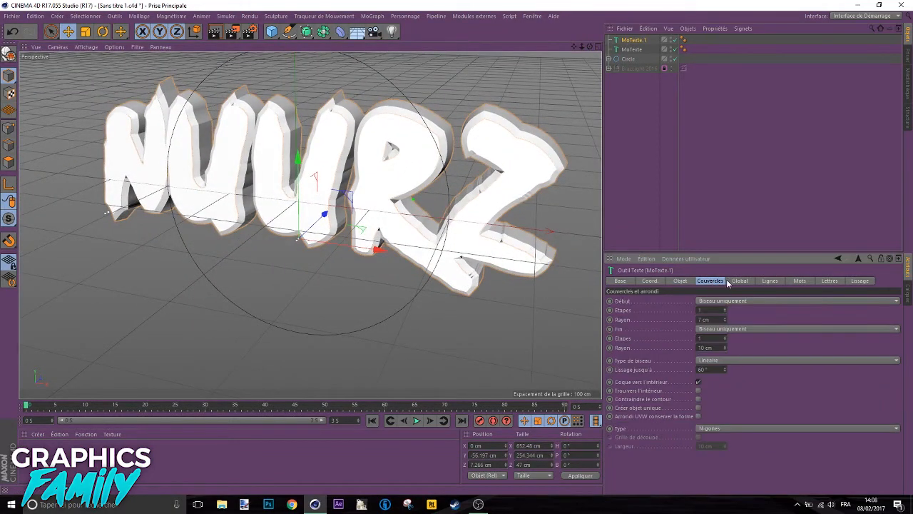
text(6)
key(Return)
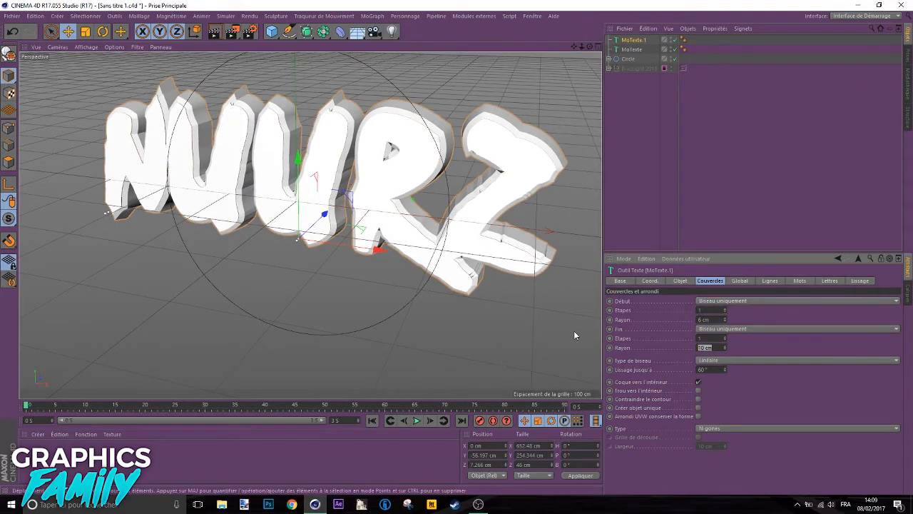
text(9)
key(Return)
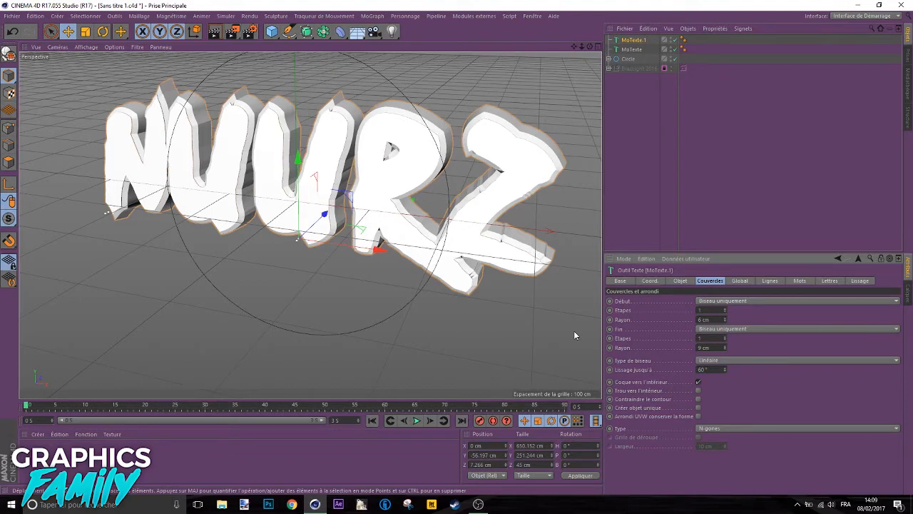
- Frame the NUURZ lettering and select both MoTexte.1 and MoTexte together
drag(573, 47, 643, 109)
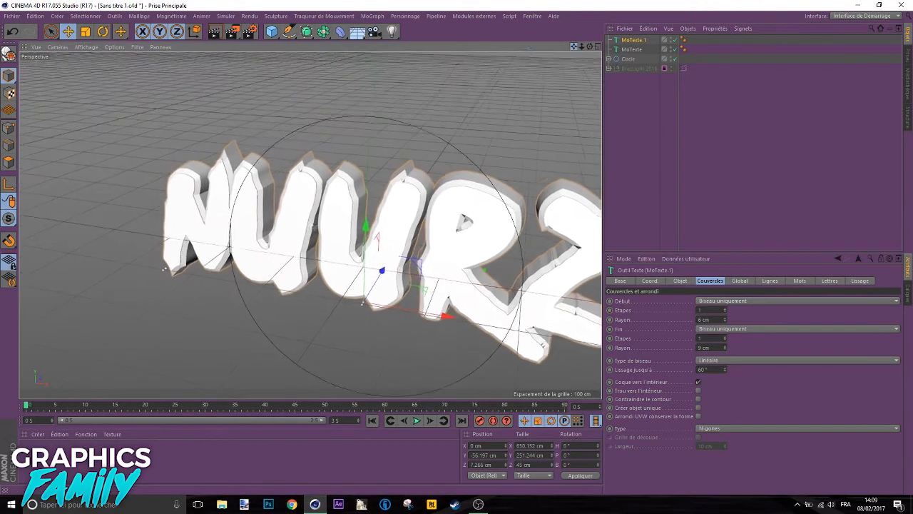
drag(589, 46, 616, 63)
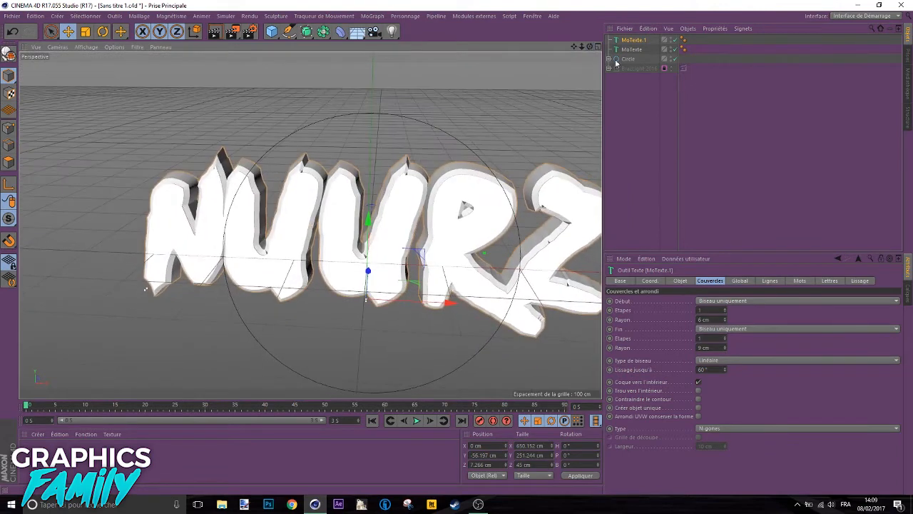
click(627, 50)
click(638, 42)
click(635, 50)
ctrl+click(639, 43)
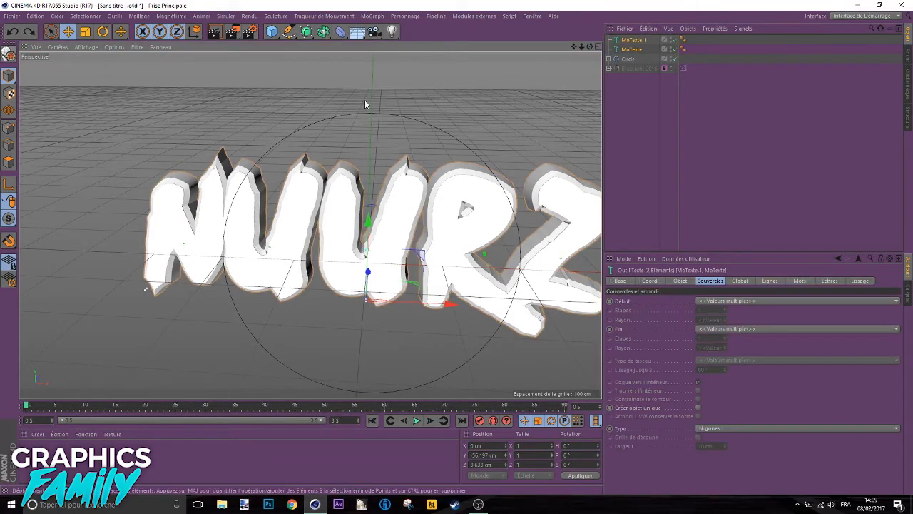
- Try to convert both text objects to editable objects, and undo the conversion
click(9, 58)
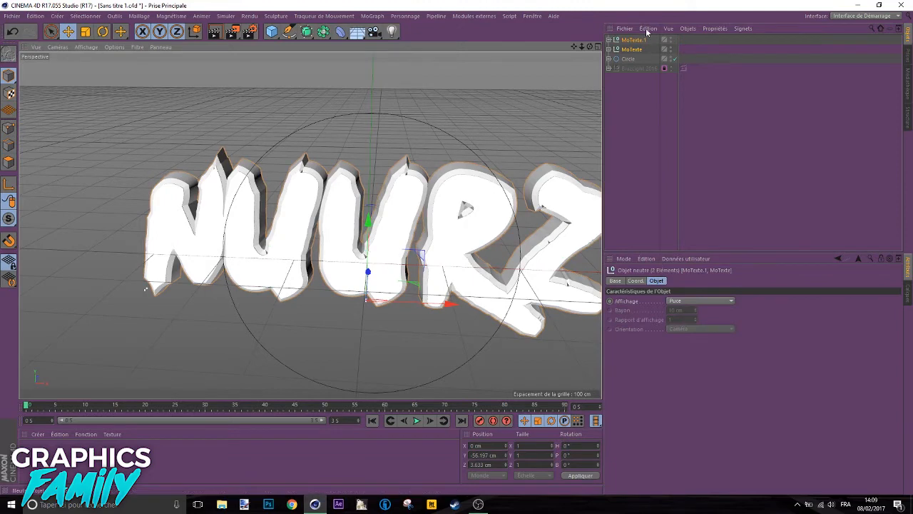
drag(574, 45, 523, 38)
drag(573, 48, 630, 51)
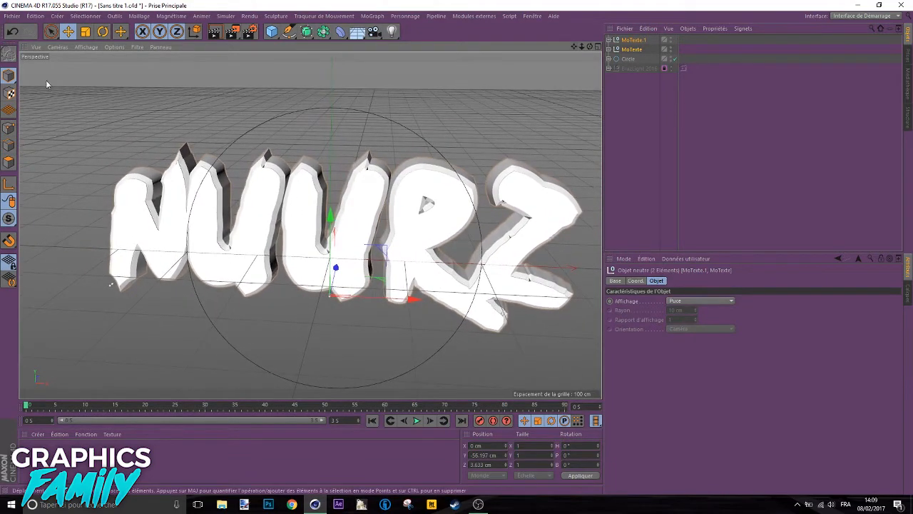
key(ctrl+z)
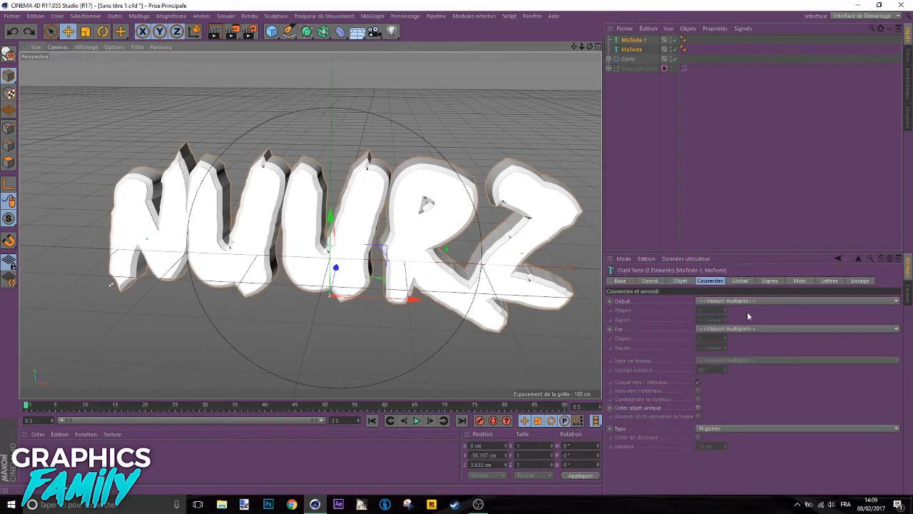
- Increase the horizontal letter spacing of both text objects and make them editable
click(681, 280)
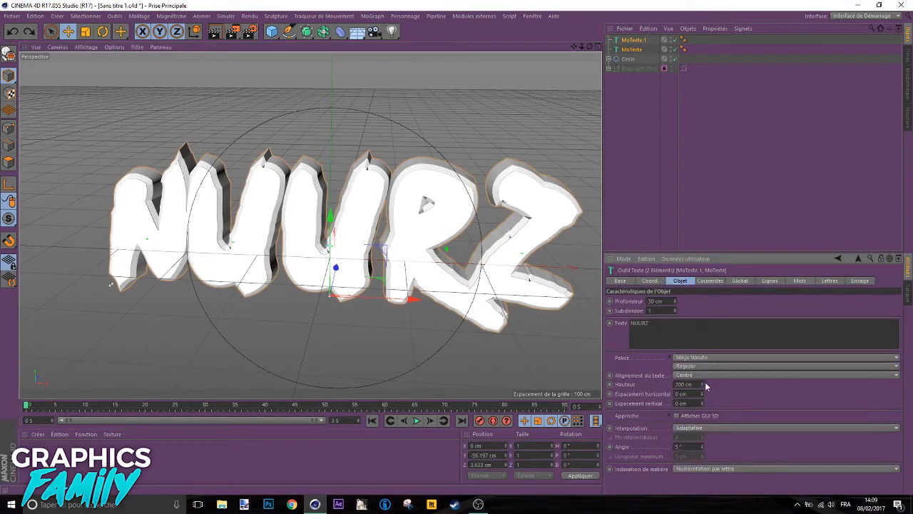
mouse_move(702, 394)
mouse_down()
mouse_move(728, 394)
mouse_move(719, 394)
mouse_up()
click(9, 54)
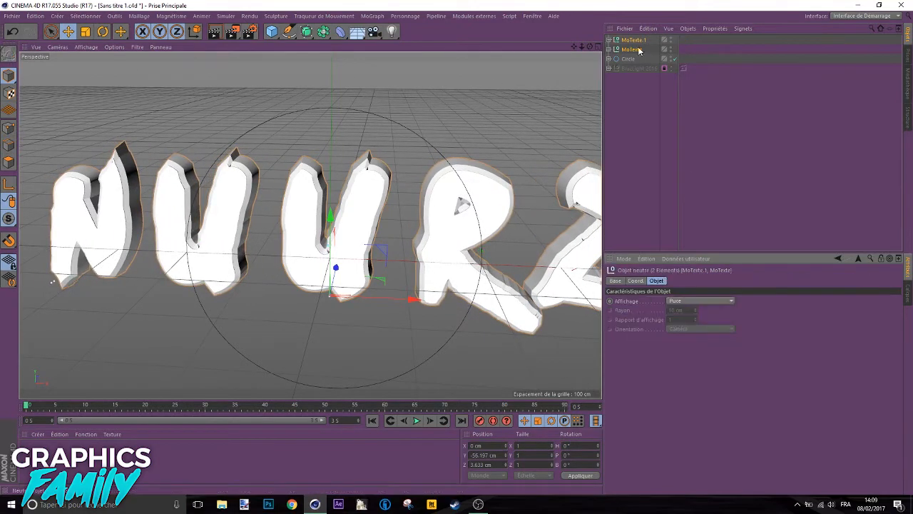
- Tilt both layers of the letter N to about -8.9° pitch and 348° bank, and shift them toward the first U
drag(574, 48, 900, 61)
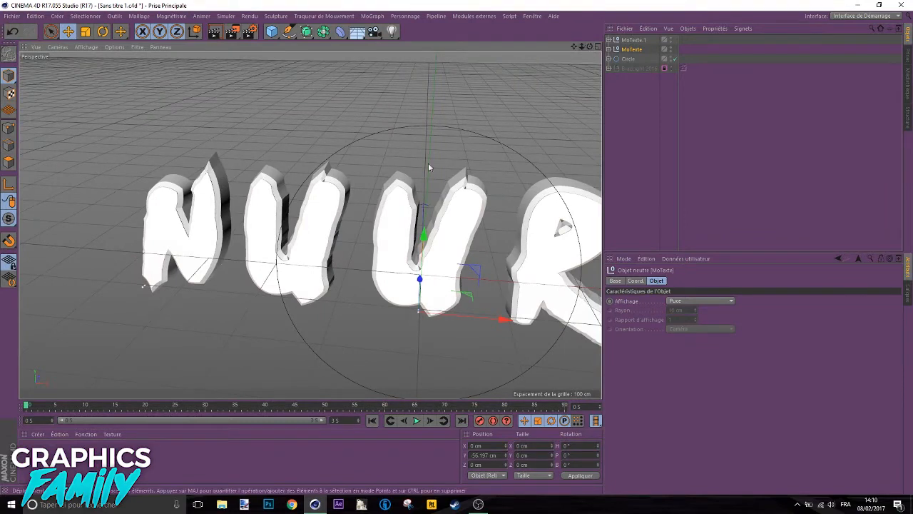
click(67, 33)
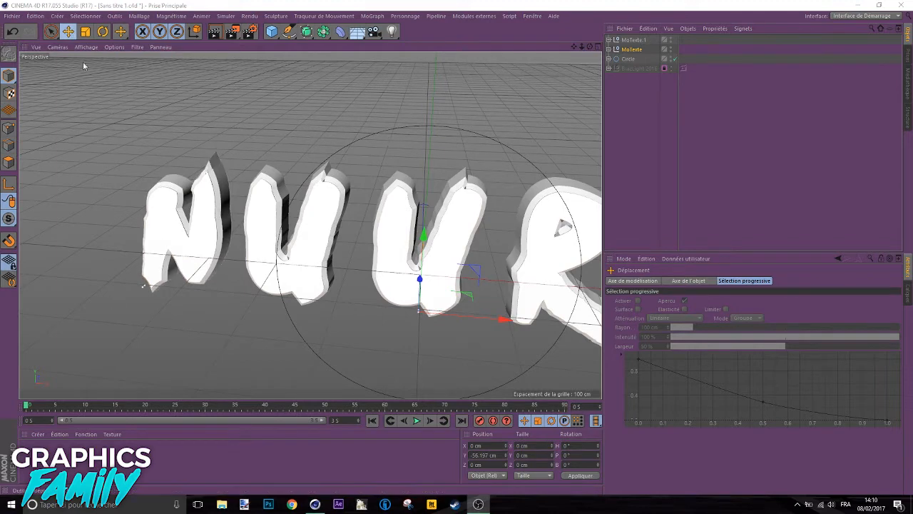
click(199, 239)
shift+click(220, 184)
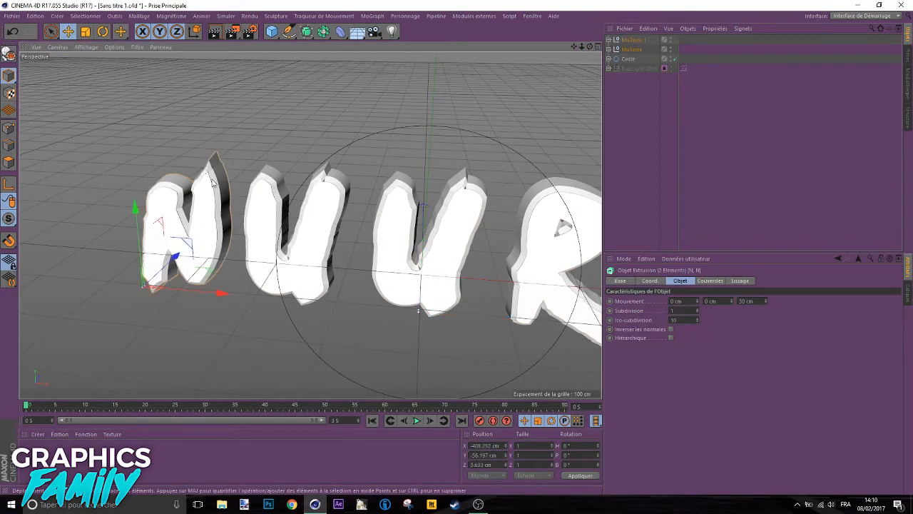
click(102, 38)
mouse_move(119, 270)
mouse_down()
mouse_move(116, 294)
mouse_move(111, 273)
mouse_move(121, 274)
mouse_move(109, 271)
mouse_up()
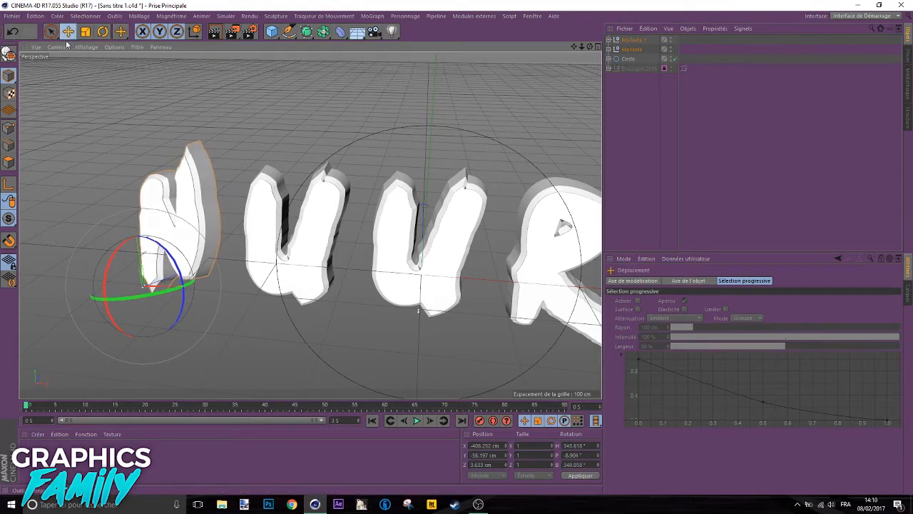
click(67, 33)
drag(586, 44, 587, 65)
drag(180, 359, 202, 364)
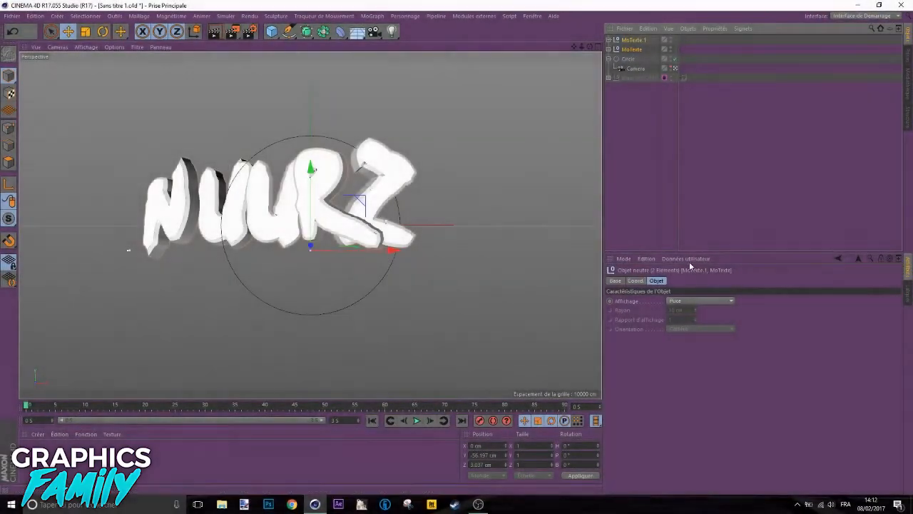
- Move MoTexte.1 and MoTexte together to X 97.9 cm and rotate them to about 3.6° heading and 6.25° pitch
click(655, 172)
click(635, 50)
shift+click(639, 41)
drag(388, 252, 432, 255)
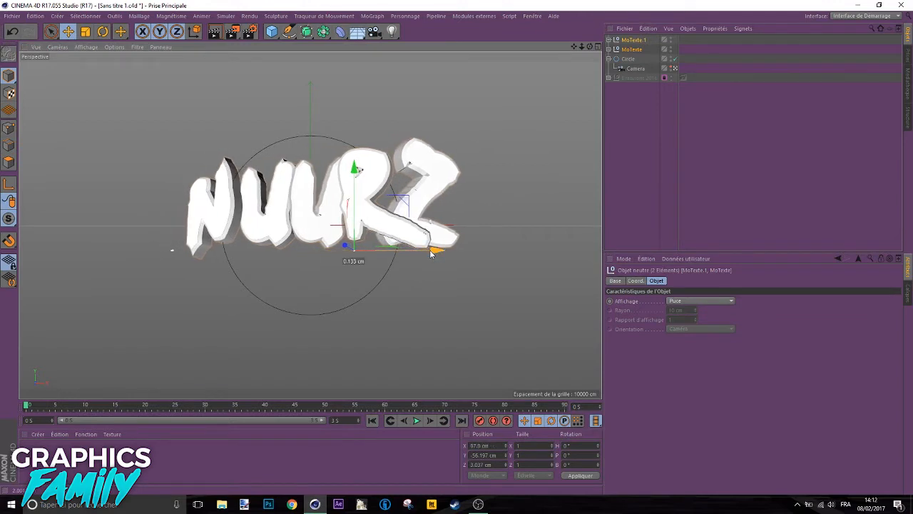
key(r)
drag(344, 253, 364, 251)
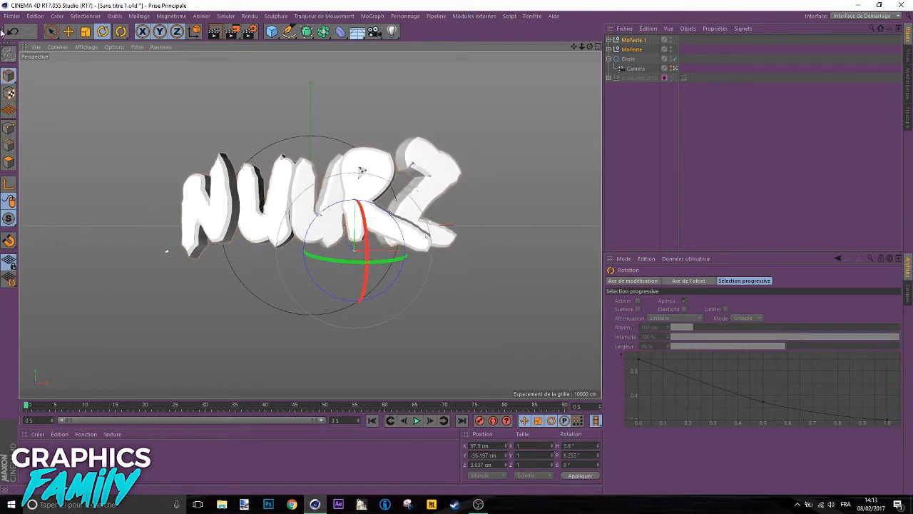
- Leave the Camera object's view and return to the free perspective on the text
click(644, 42)
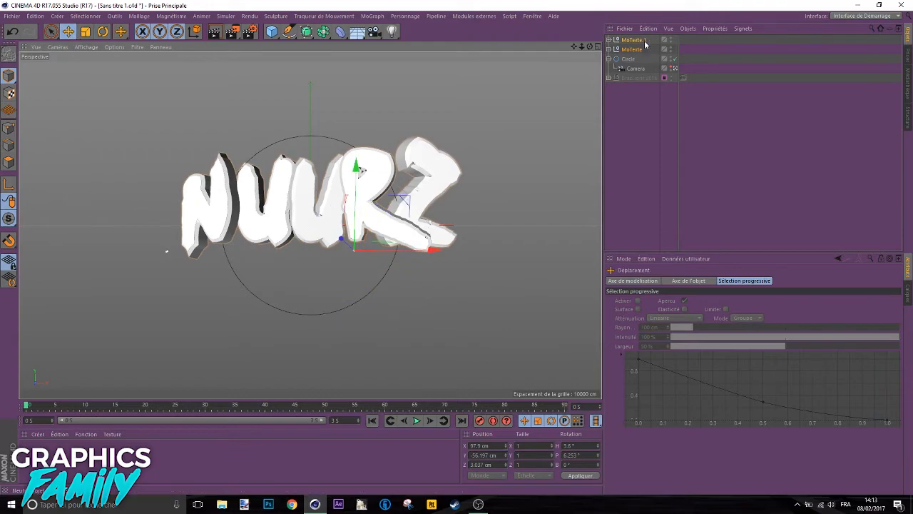
click(674, 69)
mouse_move(590, 46)
mouse_down()
mouse_move(507, 40)
mouse_move(472, 57)
mouse_move(614, 59)
mouse_move(592, 47)
mouse_move(578, 84)
mouse_move(586, 47)
mouse_move(503, 48)
mouse_move(603, 49)
mouse_move(594, 48)
mouse_up()
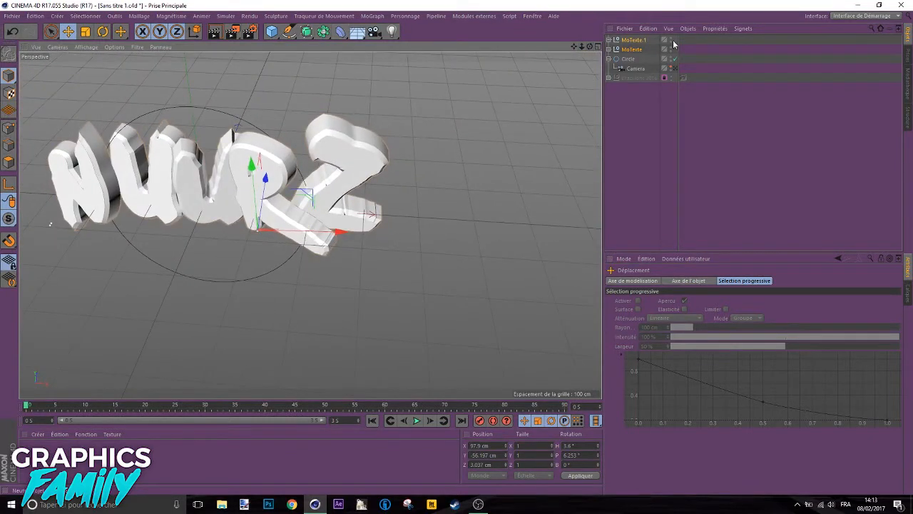
- Group MoTexte.1 and MoTexte under one null object and name the group Texte
right_click(620, 47)
click(625, 42)
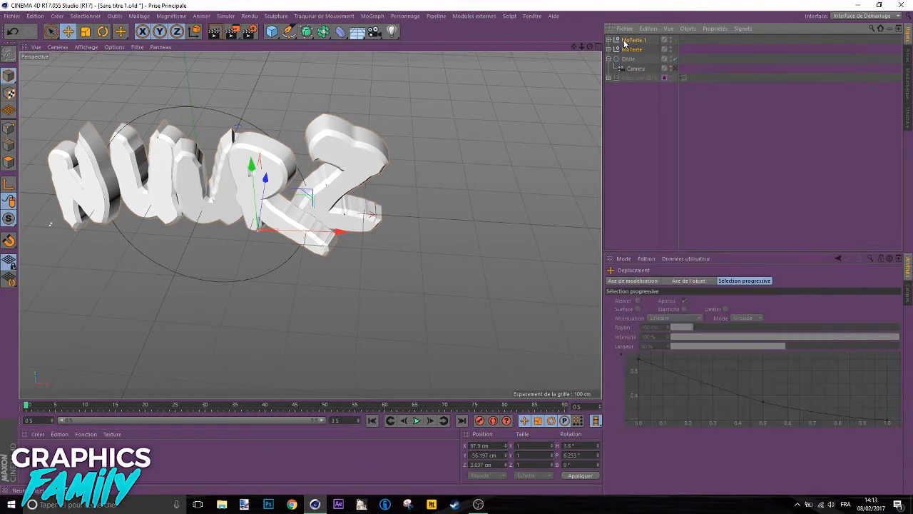
click(630, 42)
ctrl+click(634, 50)
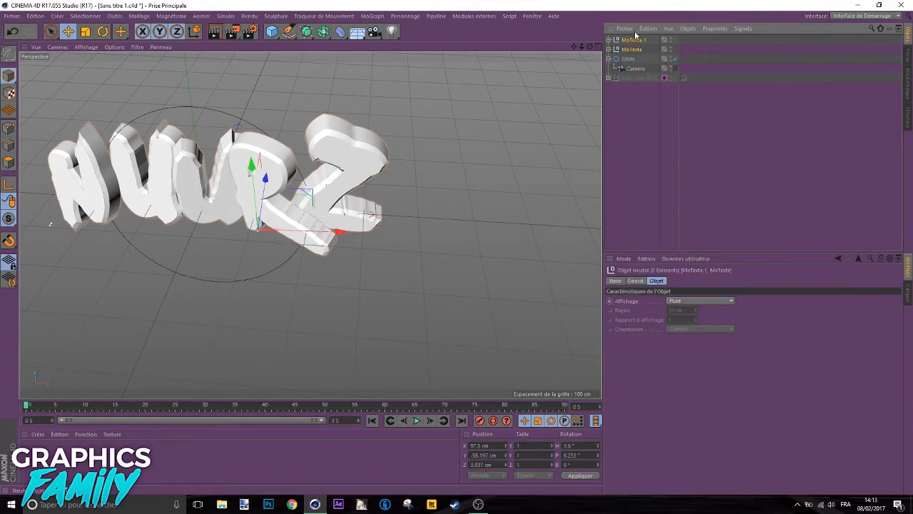
click(638, 41)
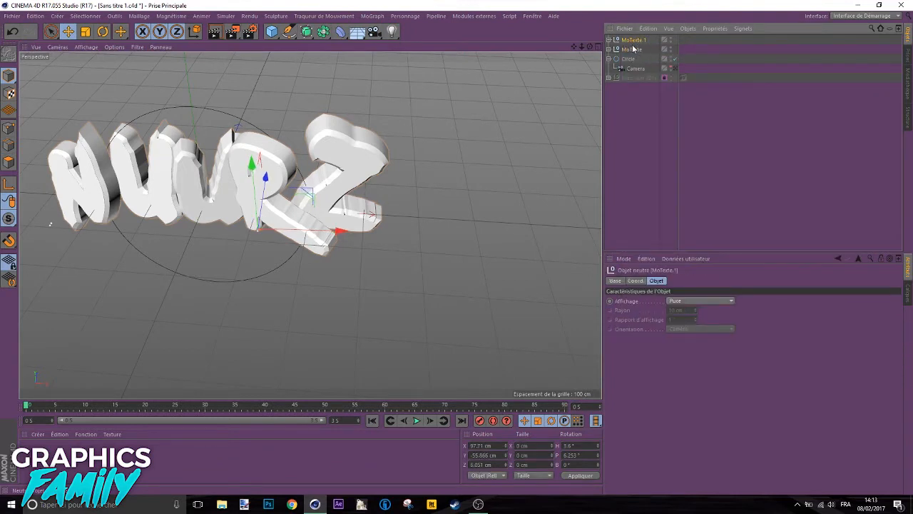
ctrl+click(634, 50)
right_click(637, 50)
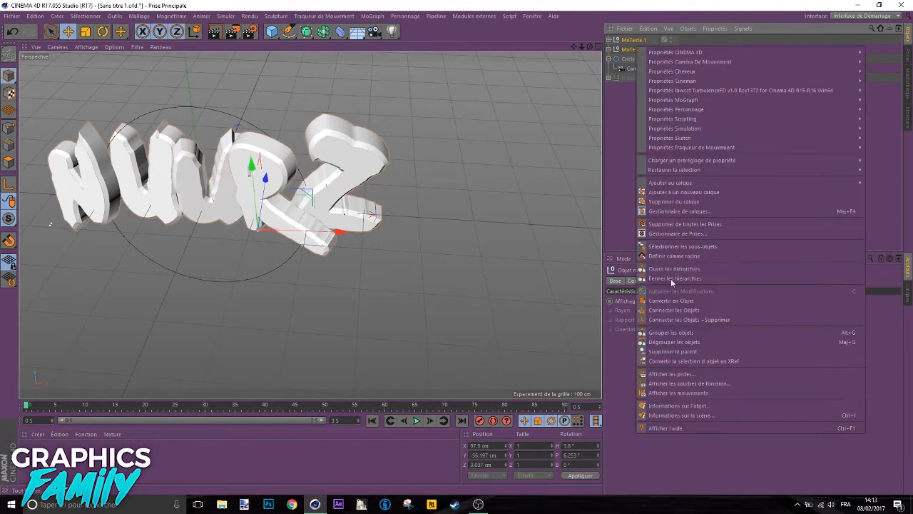
click(664, 333)
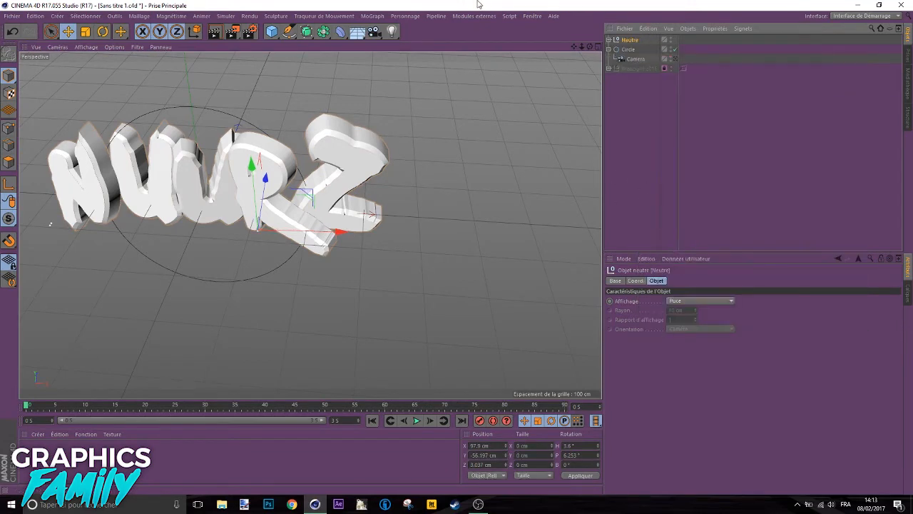
double_click(628, 41)
text(1exte)
key(Return)
- Add an Incurvation deformer inside MoTexte.1 in the Texte group and fit it to its parent
click(341, 33)
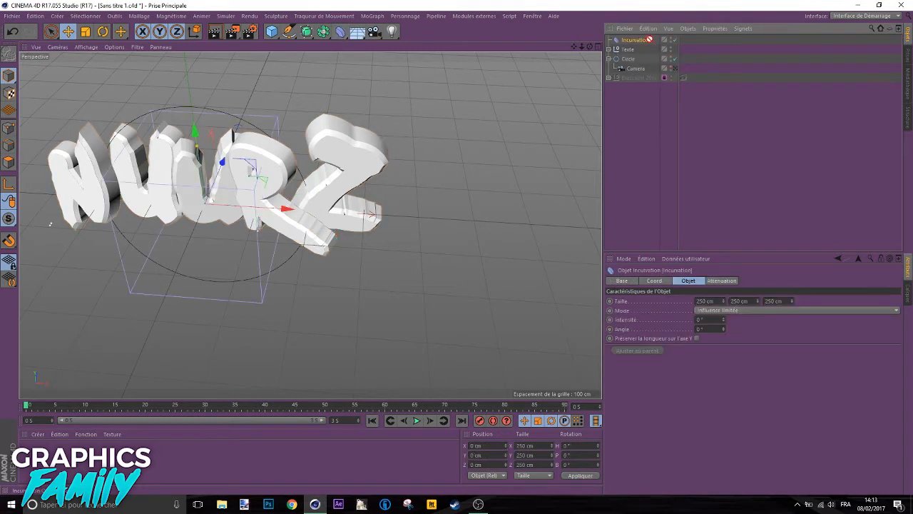
drag(629, 54, 632, 52)
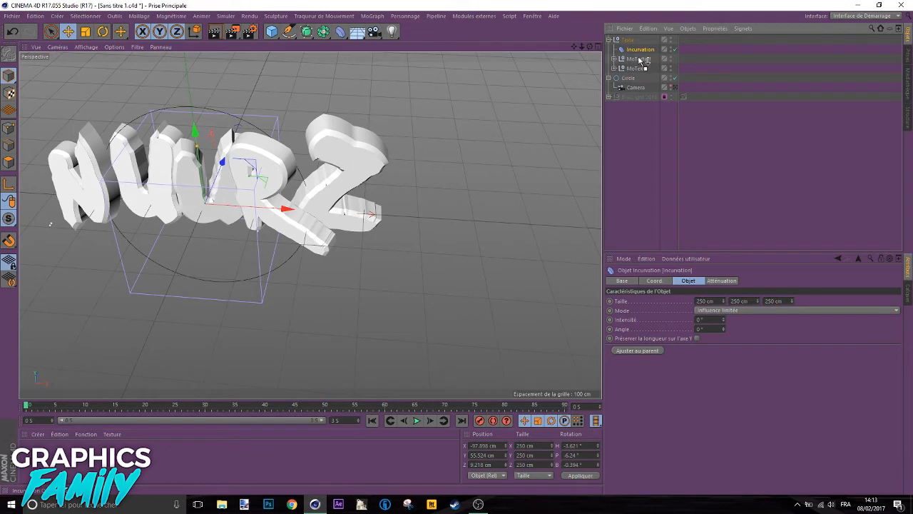
drag(640, 63, 640, 60)
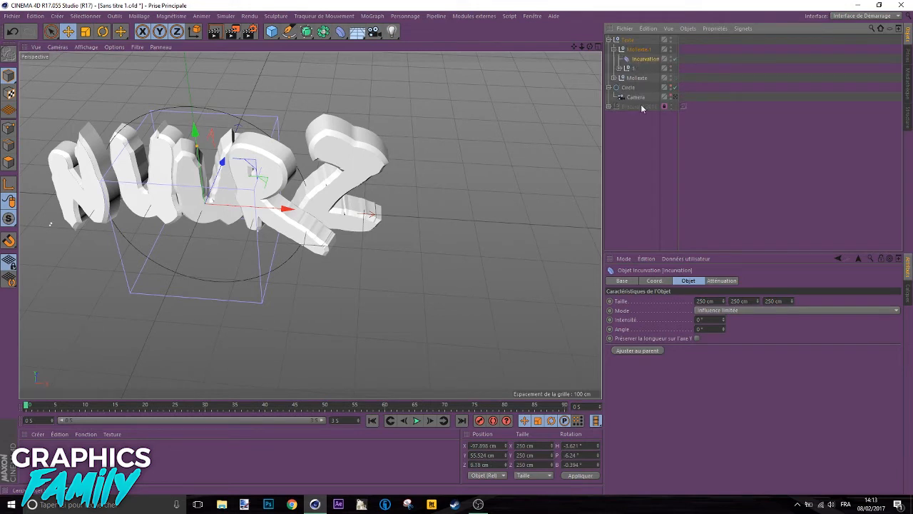
click(654, 351)
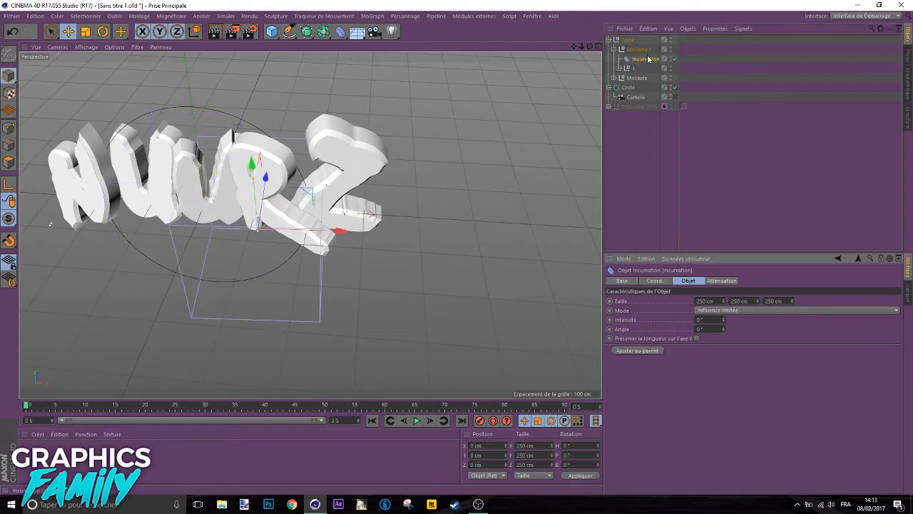
- Move the Incurvation deformer into the NUURZ null within MoTexte.1, above the letters, and fit it to that parent
drag(648, 61, 626, 41)
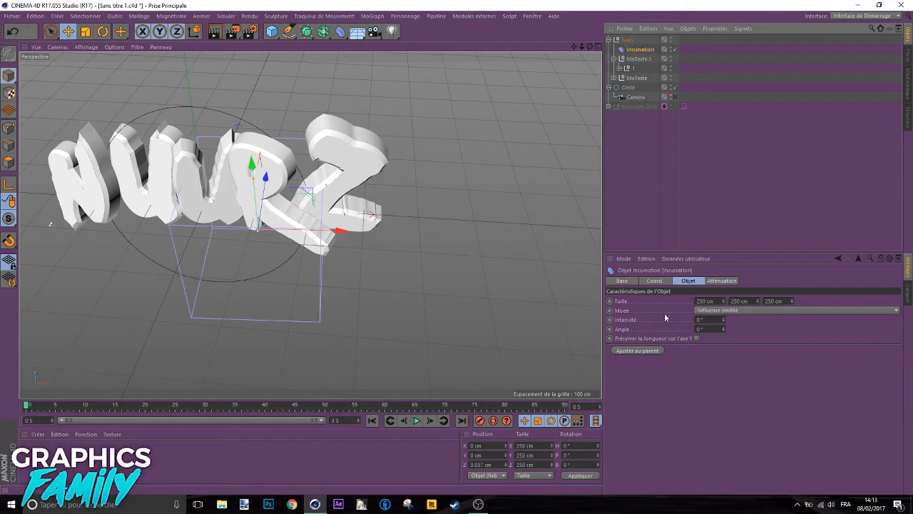
click(617, 68)
click(625, 78)
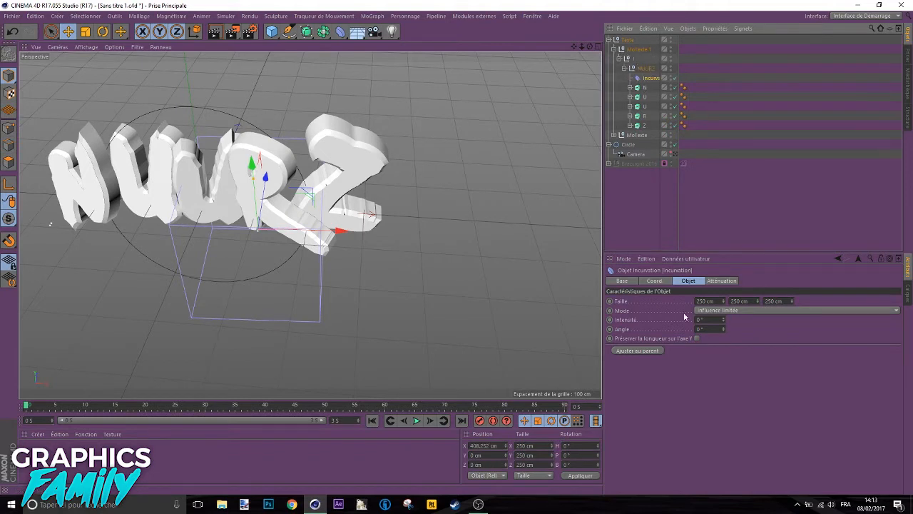
click(646, 352)
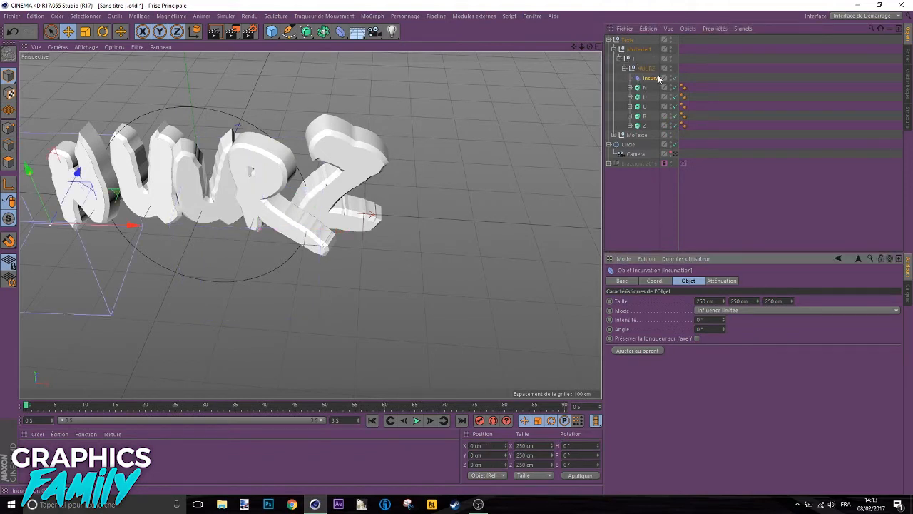
- Move the Incurvation deformer directly into the Texte group above MoTexte.1 and set its size to 329 cm in Y and 162 cm in Z
drag(660, 78, 643, 58)
click(657, 352)
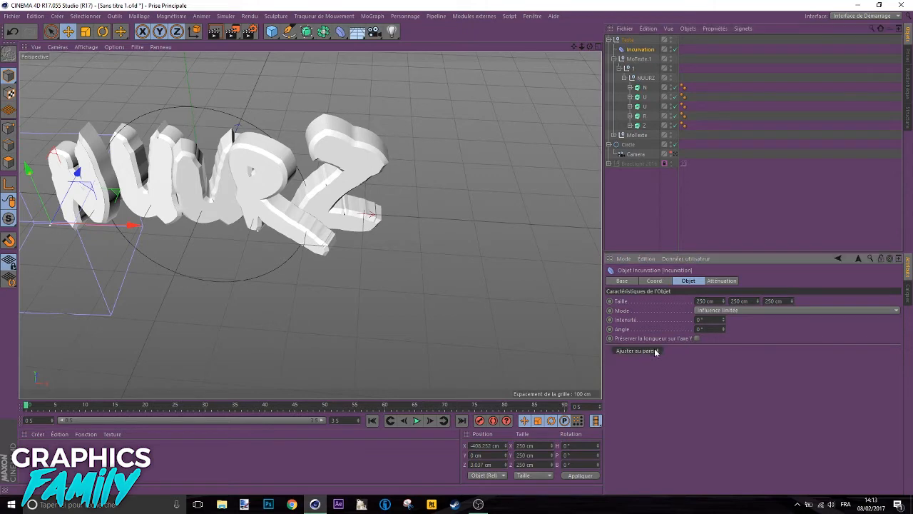
mouse_move(590, 46)
mouse_down()
mouse_move(310, 223)
mouse_move(590, 47)
mouse_up()
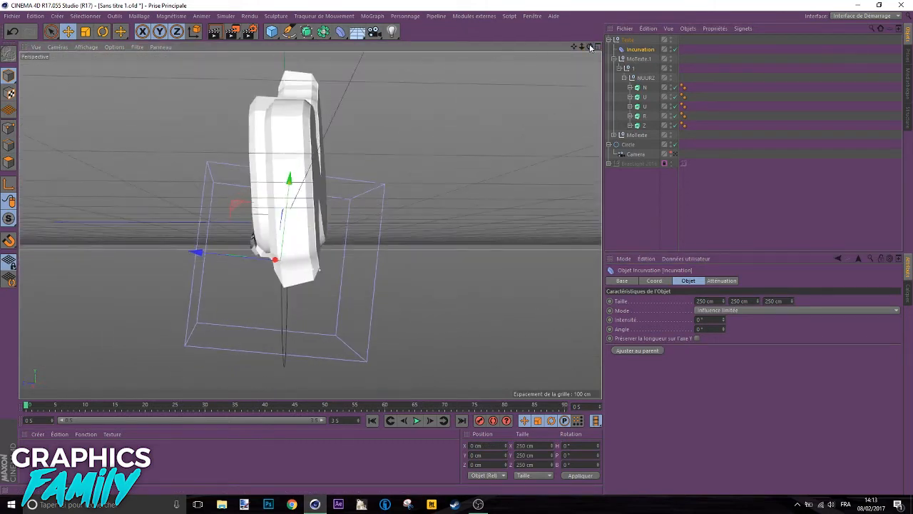
drag(758, 301, 792, 342)
- Raise the Incurvation deformer around the letters to about Y 113 cm and shift it in depth to about Z -4.7 cm
drag(589, 48, 642, 74)
drag(457, 151, 479, 76)
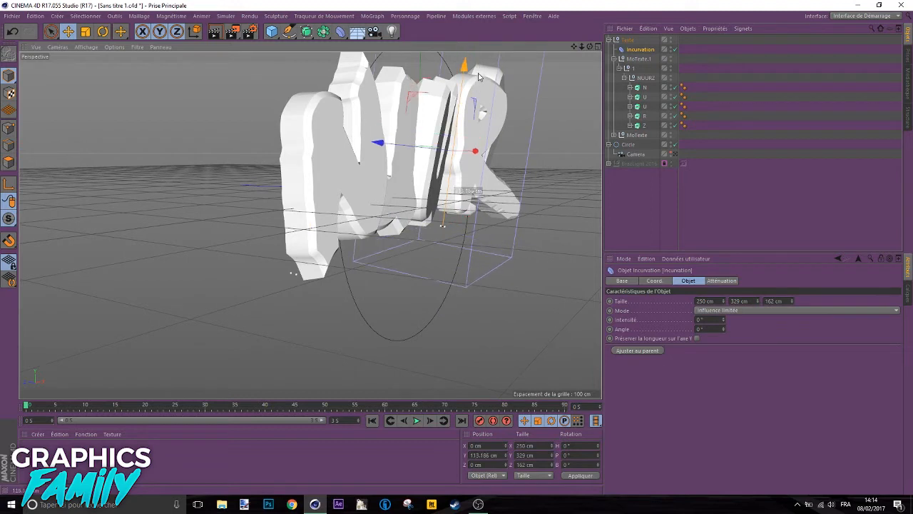
drag(590, 48, 513, 33)
drag(220, 163, 225, 164)
drag(590, 47, 567, 47)
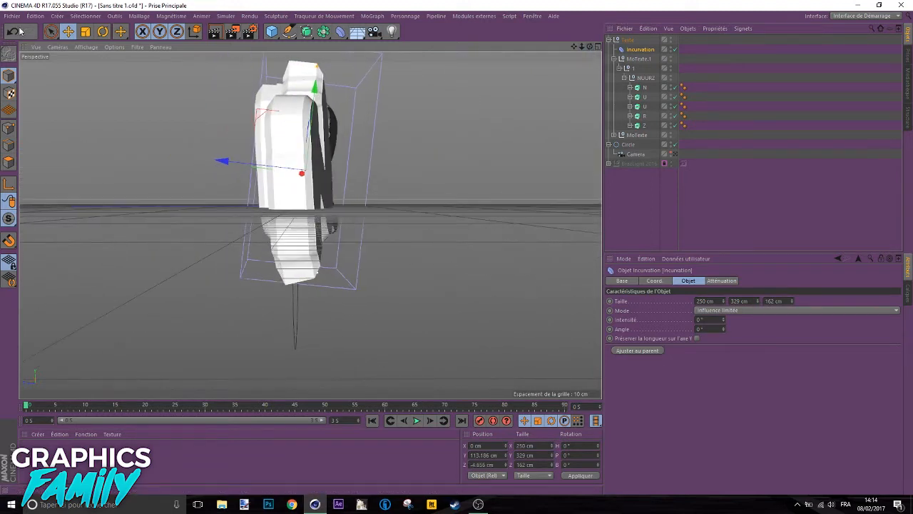
- Tilt the Incurvation deformer to a pitch of about -10.2° and shift it in depth to about Z 4.3 cm
click(102, 32)
drag(349, 145, 338, 146)
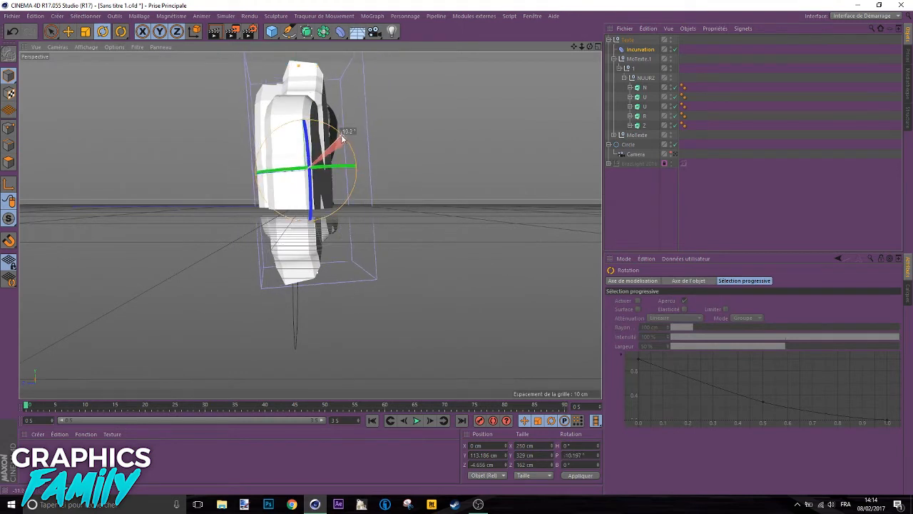
click(68, 32)
drag(244, 176, 237, 176)
drag(590, 47, 314, 122)
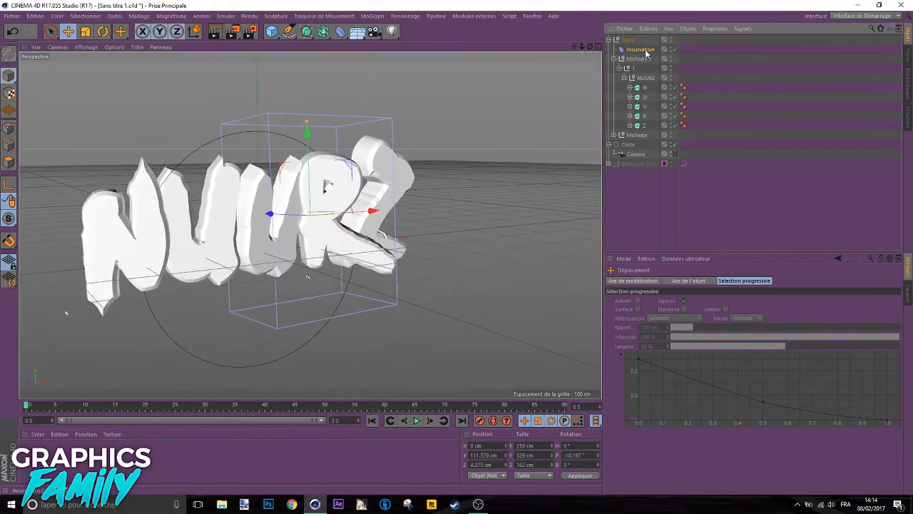
- Widen the Incurvation deformer to 631 cm and centre it over the whole word at about X -75.6 cm
click(633, 50)
drag(723, 302, 723, 104)
drag(373, 212, 239, 232)
drag(300, 215, 320, 215)
drag(724, 302, 724, 250)
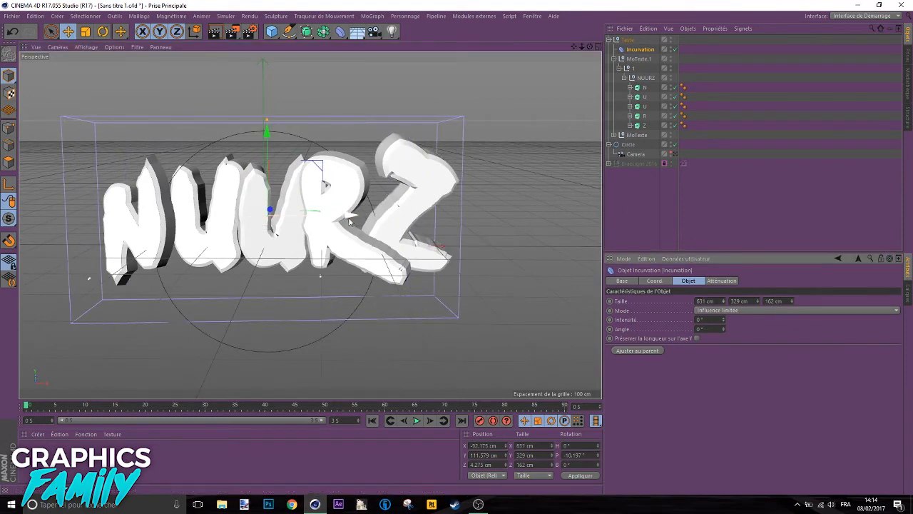
drag(350, 221, 359, 220)
drag(589, 47, 645, 44)
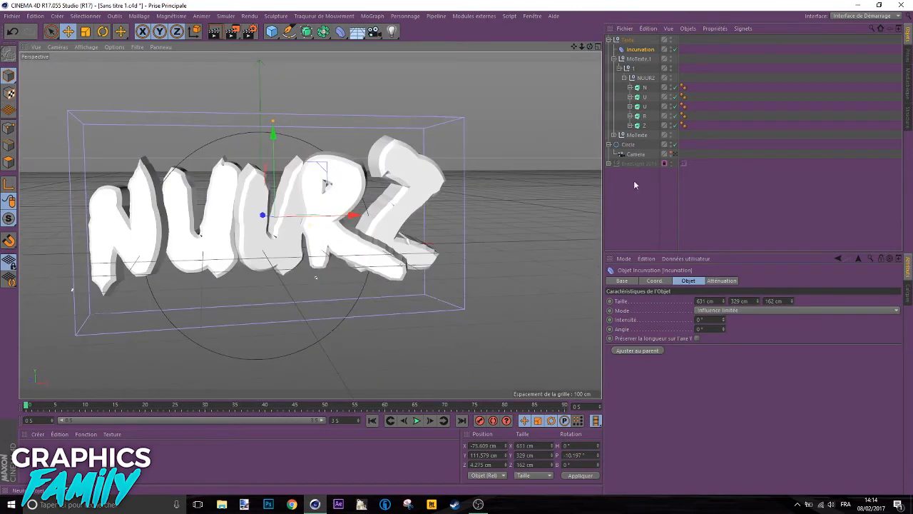
- Adjust the Incurvation deformer's size to 635 cm in X and 294 cm in Y
drag(725, 301, 725, 301)
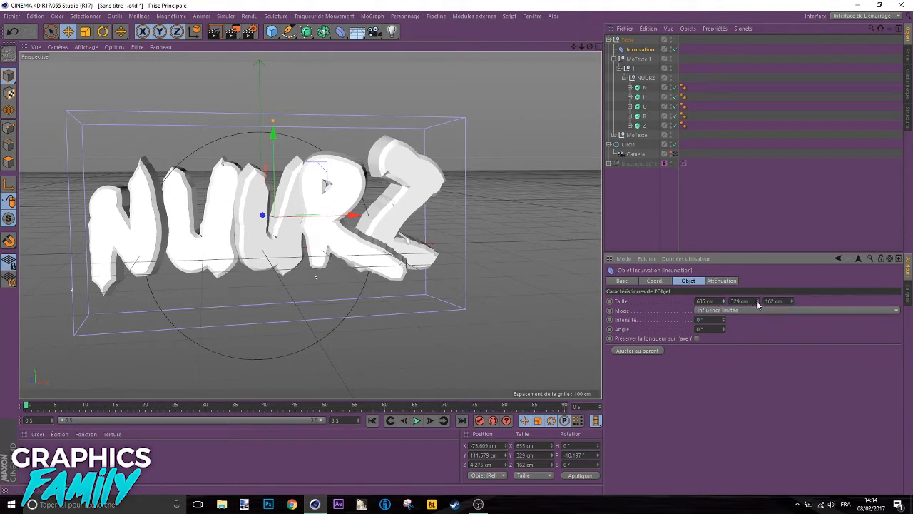
drag(792, 303, 758, 307)
key(ctrl+z)
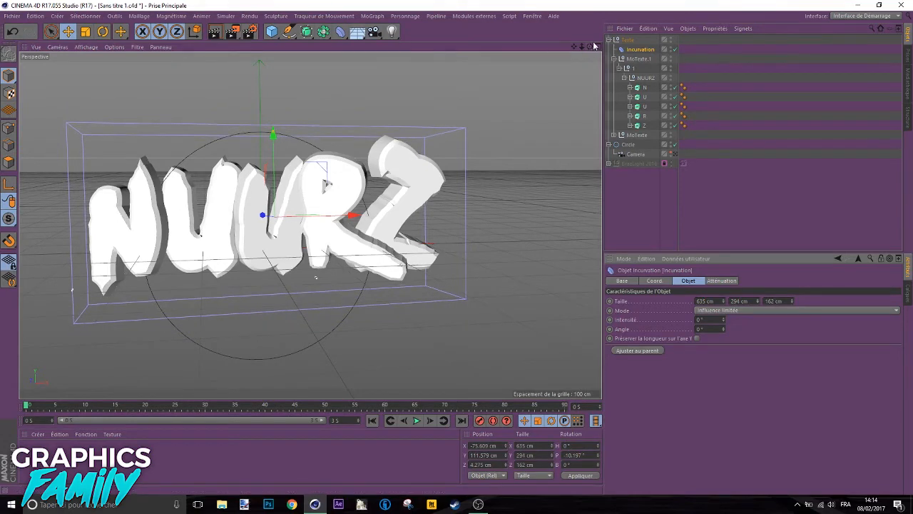
- Bend the text slightly to an intensity of about 3.9° and set the bend angle to 180°
drag(590, 46, 556, 108)
mouse_move(278, 127)
mouse_down()
mouse_move(309, 116)
mouse_move(278, 129)
mouse_move(300, 108)
mouse_move(318, 115)
mouse_move(301, 102)
mouse_move(326, 97)
mouse_move(276, 128)
mouse_move(307, 108)
mouse_move(313, 120)
mouse_move(302, 119)
mouse_move(459, 123)
mouse_move(450, 141)
mouse_move(336, 164)
mouse_move(276, 223)
mouse_move(278, 129)
mouse_up()
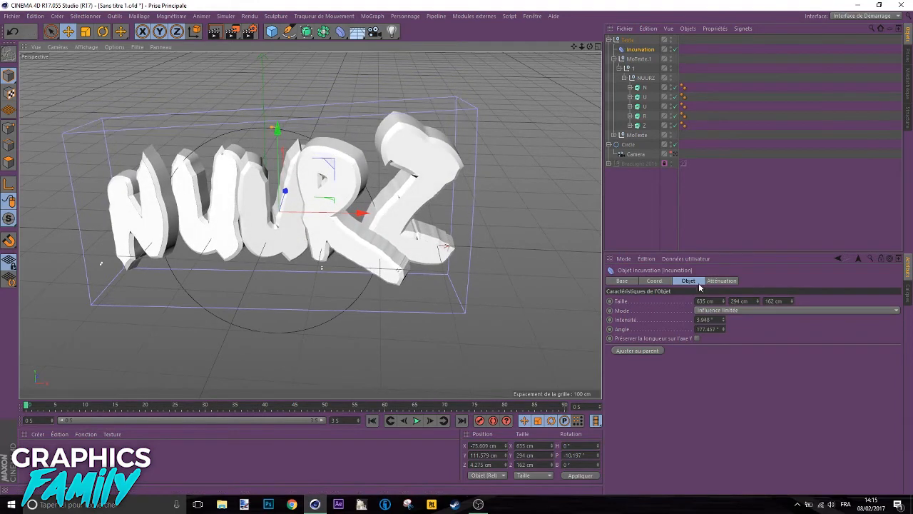
drag(719, 329, 528, 303)
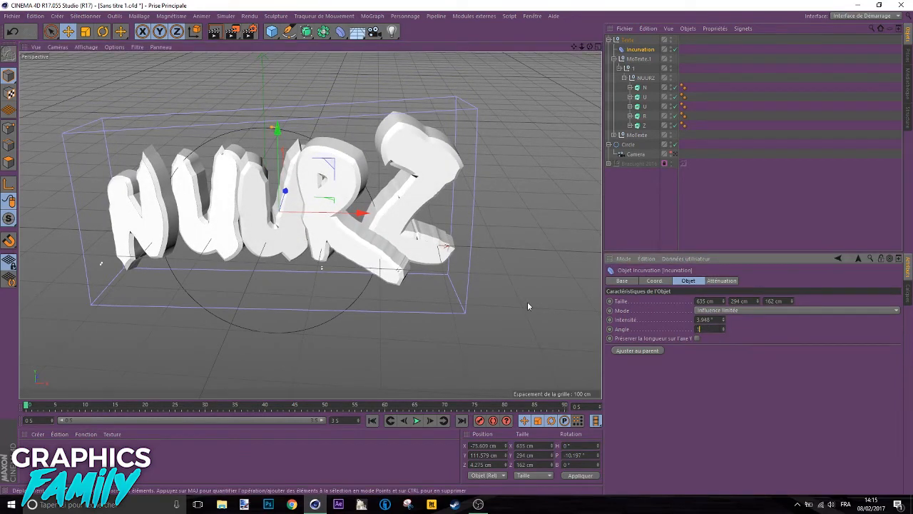
text(180)
key(Return)
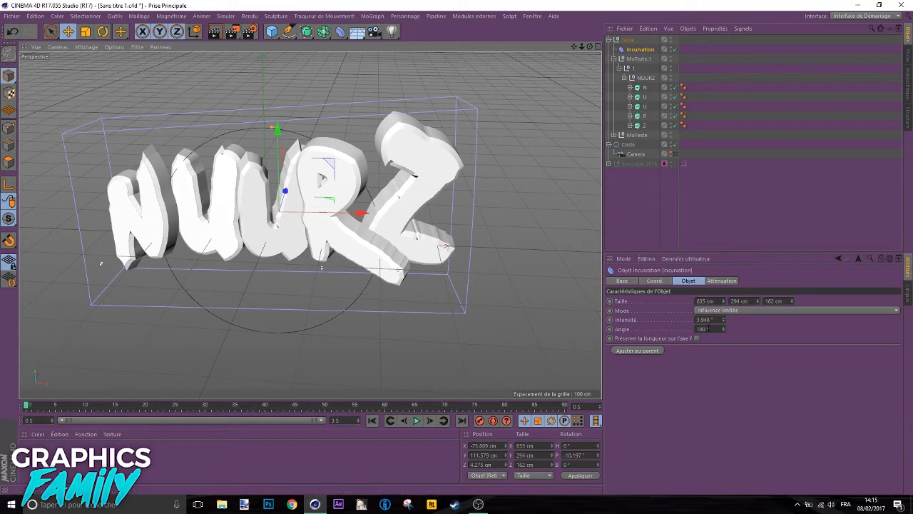
click(697, 338)
click(697, 339)
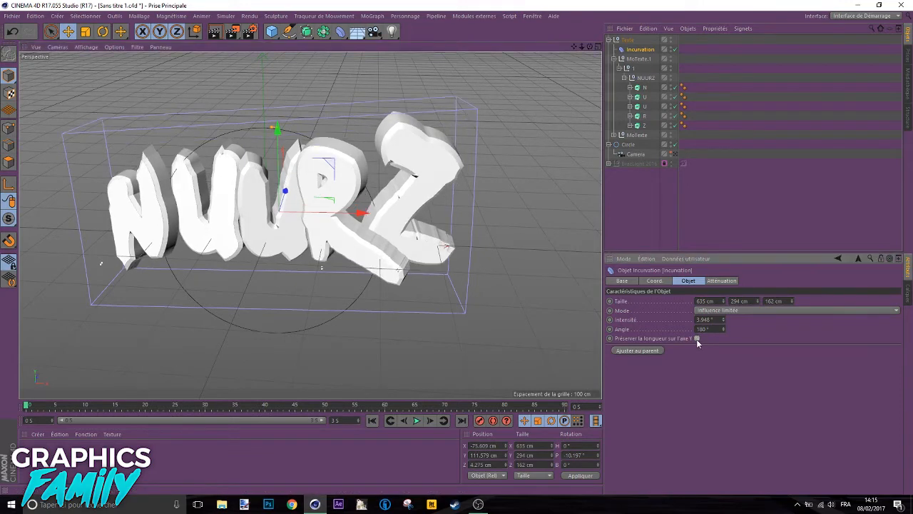
- Duplicate the Incurvation deformer inside the Texte group and reset the copy's intensity and angle to 0°
click(641, 51)
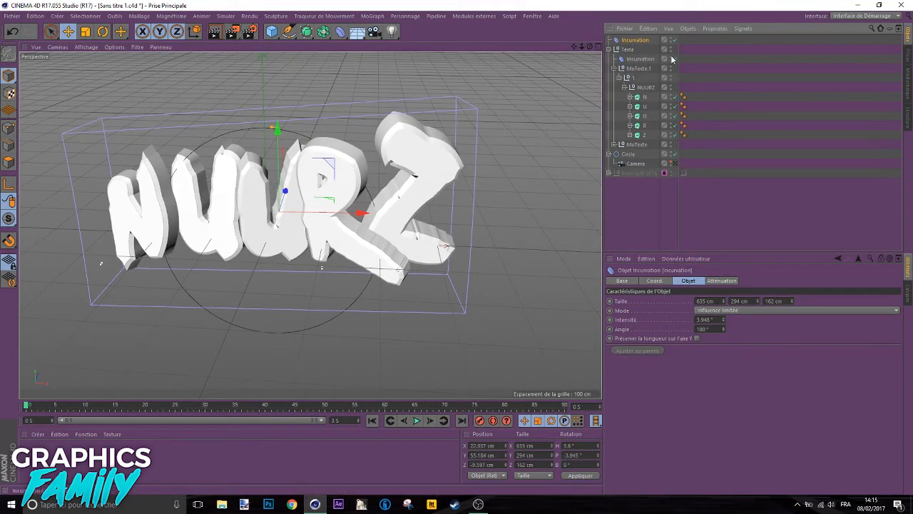
drag(675, 42, 627, 54)
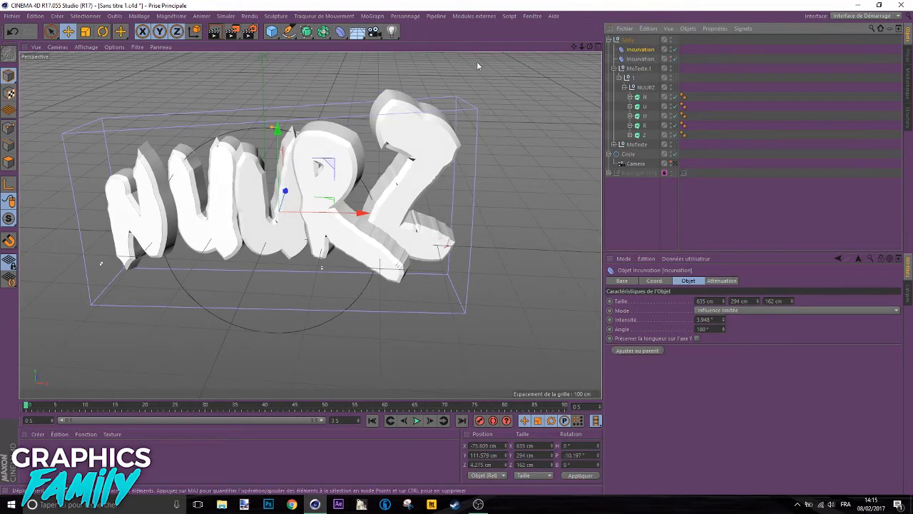
click(713, 319)
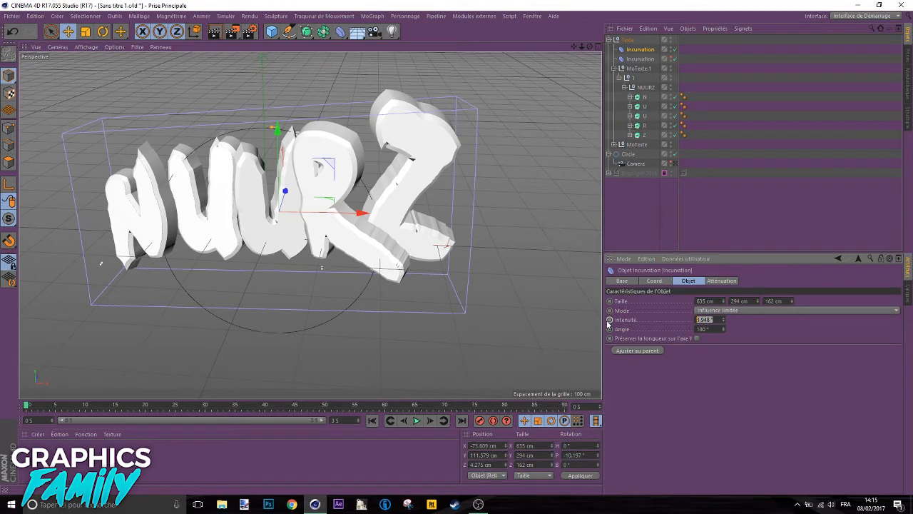
text(0)
key(Return)
text(0)
key(Return)
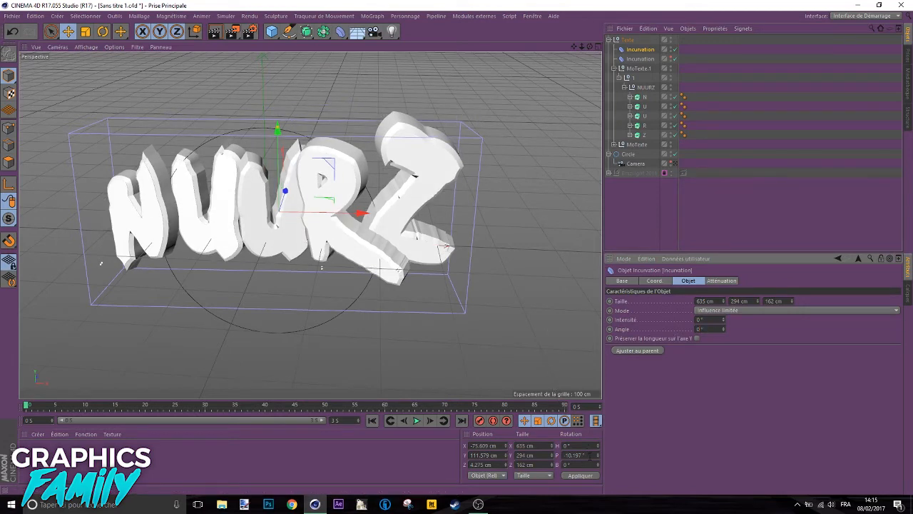
- Try rotating the duplicated Incurvation deformer to a bank angle of 180°
drag(590, 455, 563, 455)
click(587, 465)
text(180)
key(Return)
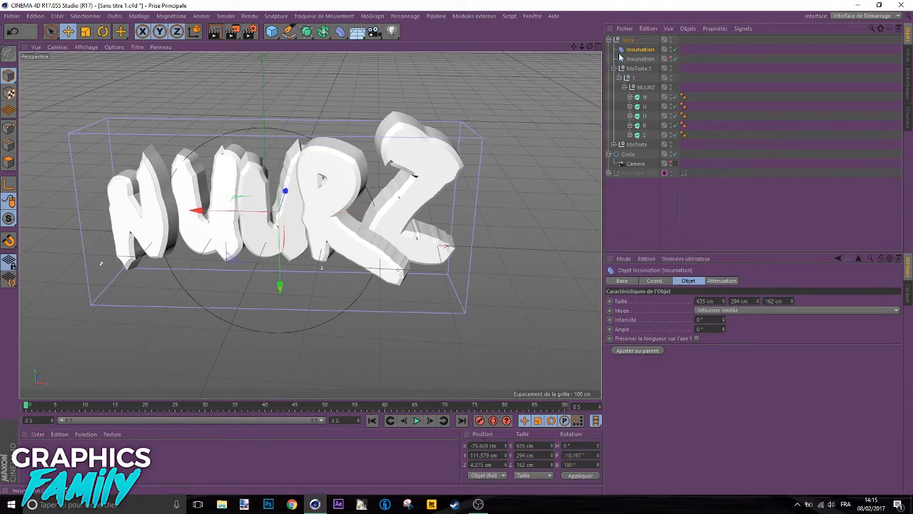
key(ctrl+z)
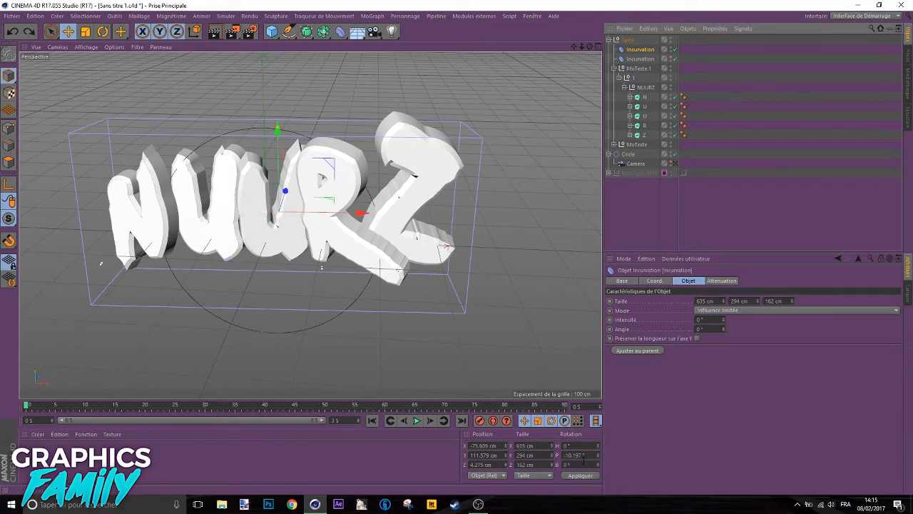
- Set the duplicated deformer's bank rotation to 90° and its size to 355 cm in X and 623 cm in Y
click(584, 463)
text(90)
key(Return)
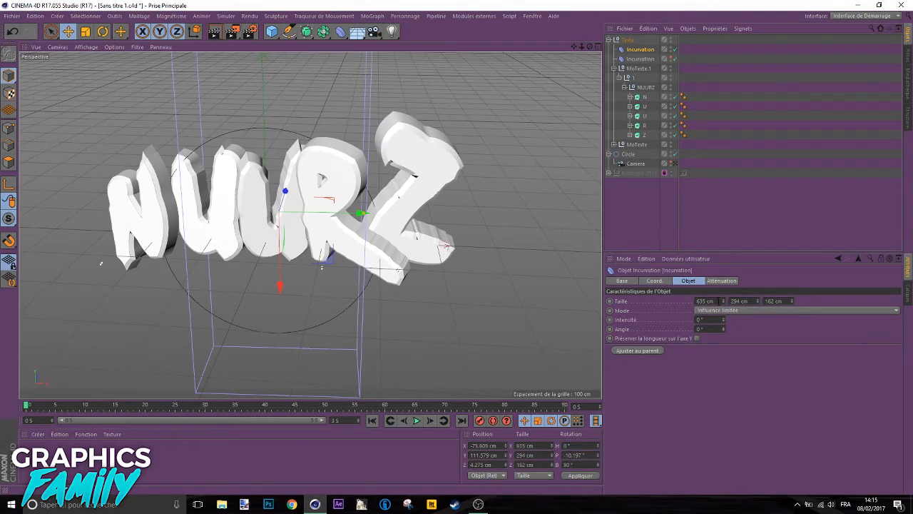
drag(726, 303, 726, 328)
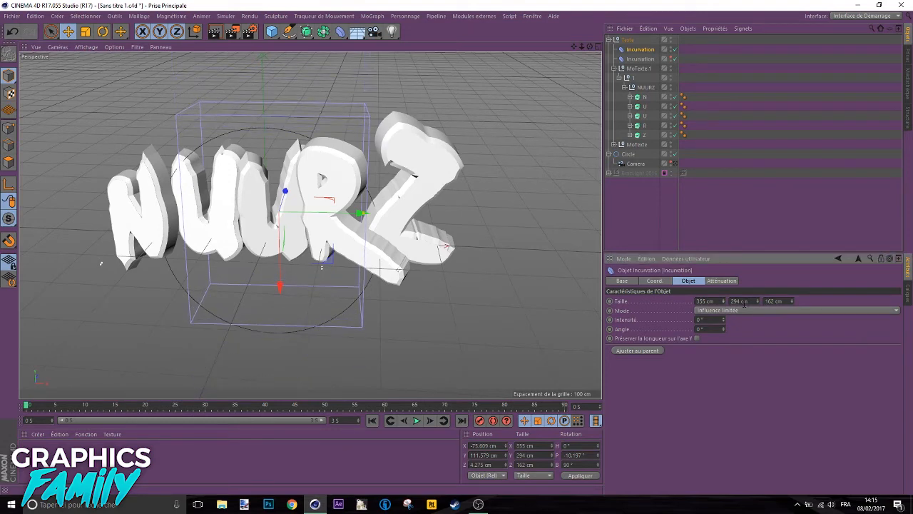
mouse_move(759, 301)
mouse_down()
mouse_move(759, 278)
mouse_move(758, 297)
mouse_up()
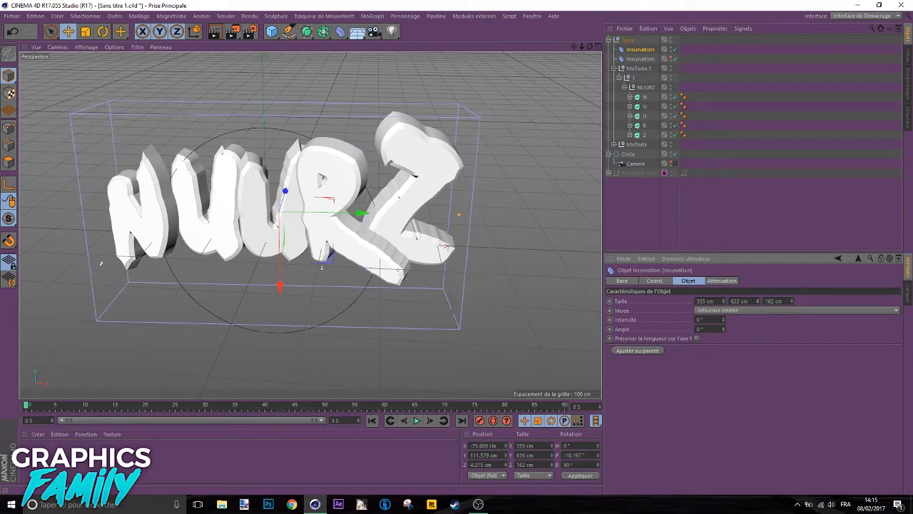
- Try bending the word sideways by about 80° with the duplicated Incurvation deformer
drag(590, 46, 510, 50)
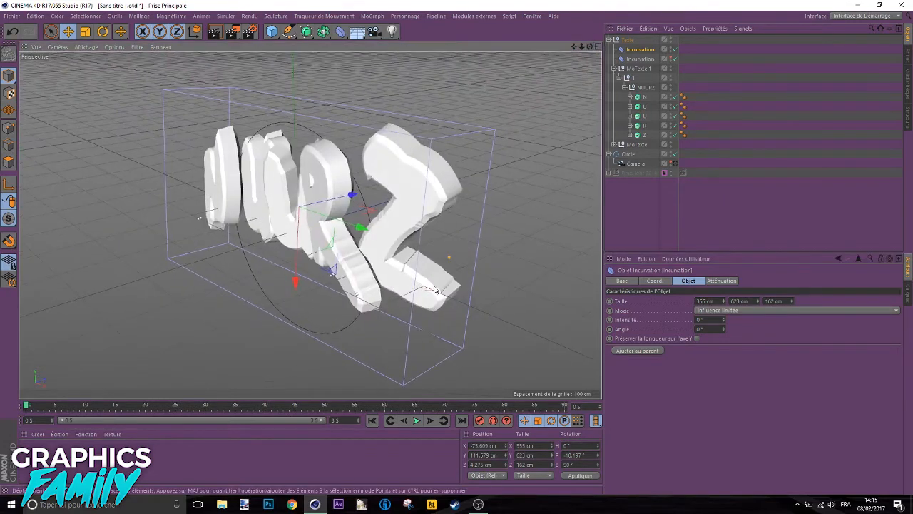
drag(451, 258, 572, 204)
drag(590, 45, 564, 57)
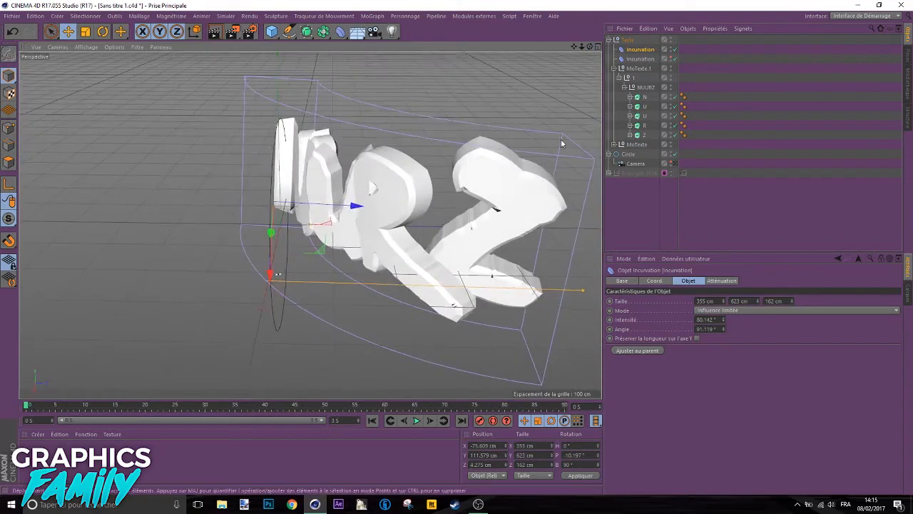
scroll(567, 146, down, 3)
drag(579, 245, 385, 233)
key(ctrl+z)
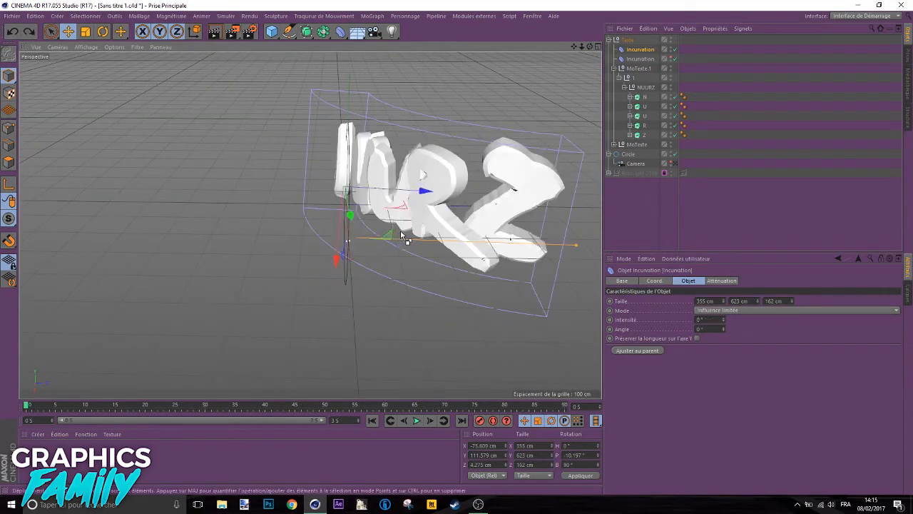
key(ctrl+z)
- Curve the word in depth with the duplicated Incurvation deformer, to about 86.5° intensity at an angle of about 90.6°
drag(590, 47, 620, 64)
drag(348, 227, 501, 175)
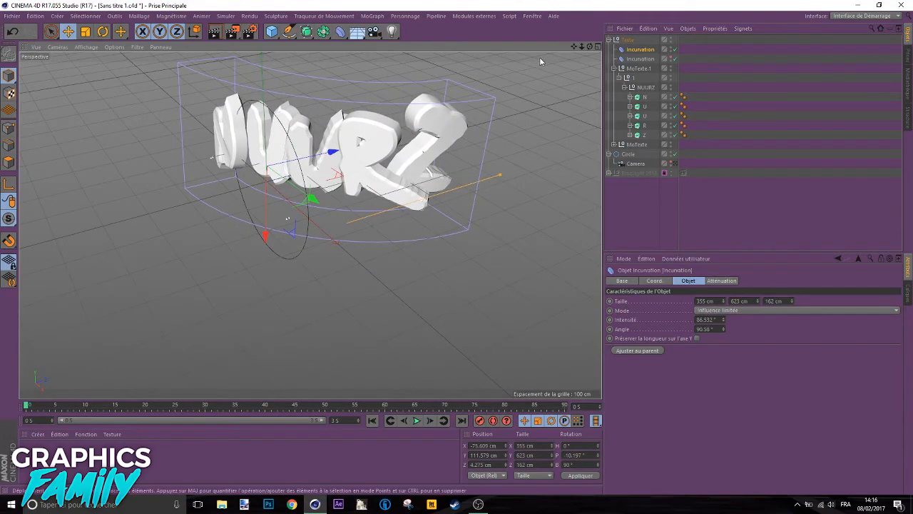
drag(590, 46, 548, 69)
drag(284, 205, 263, 224)
drag(590, 46, 631, 47)
- Looking through the Camera, rotate the Texte group to about -28° heading and 10° pitch, and adjust the sideways bend's intensity
click(675, 164)
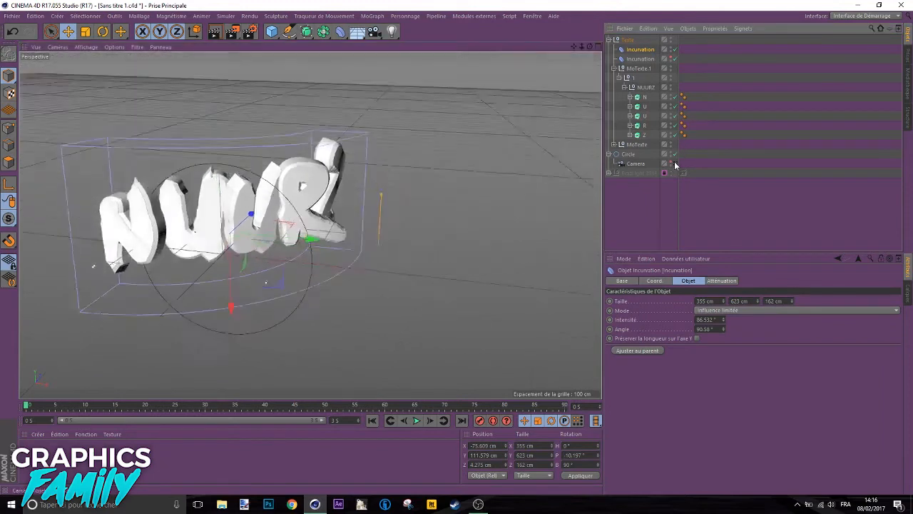
click(629, 41)
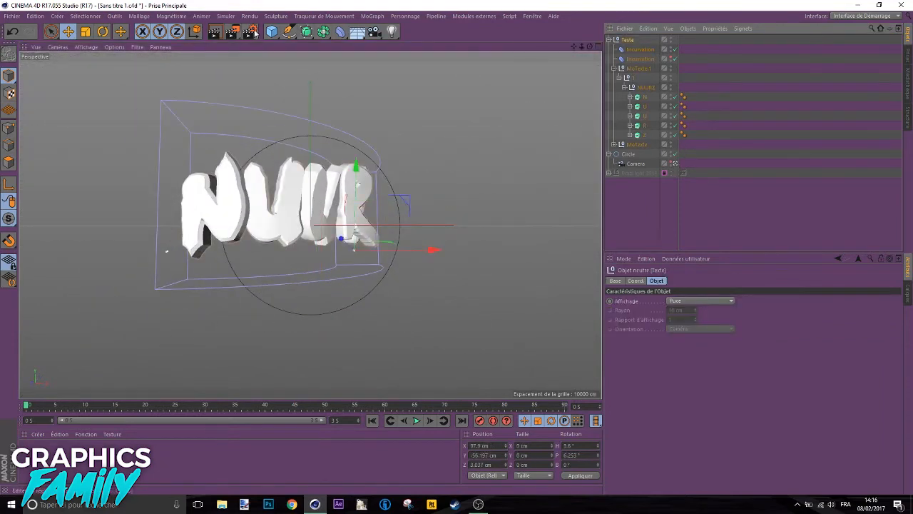
key(r)
drag(341, 267, 300, 259)
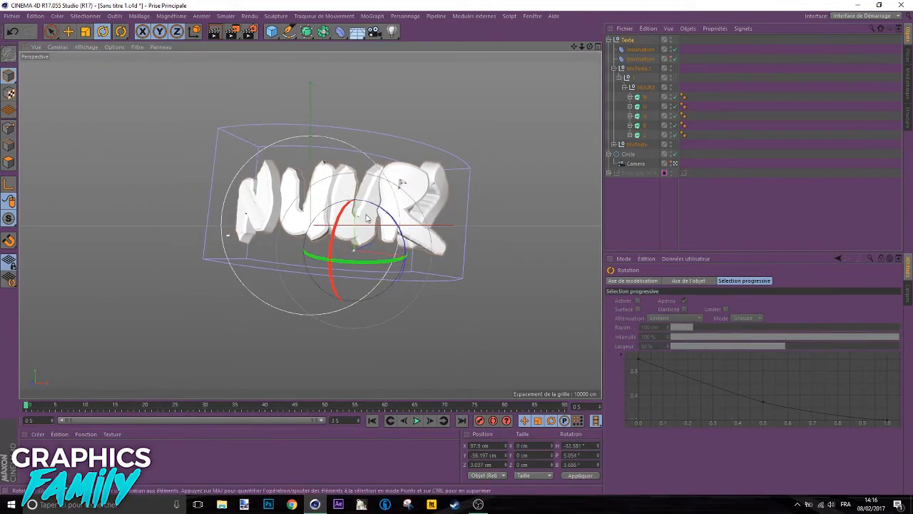
drag(374, 213, 391, 203)
click(640, 50)
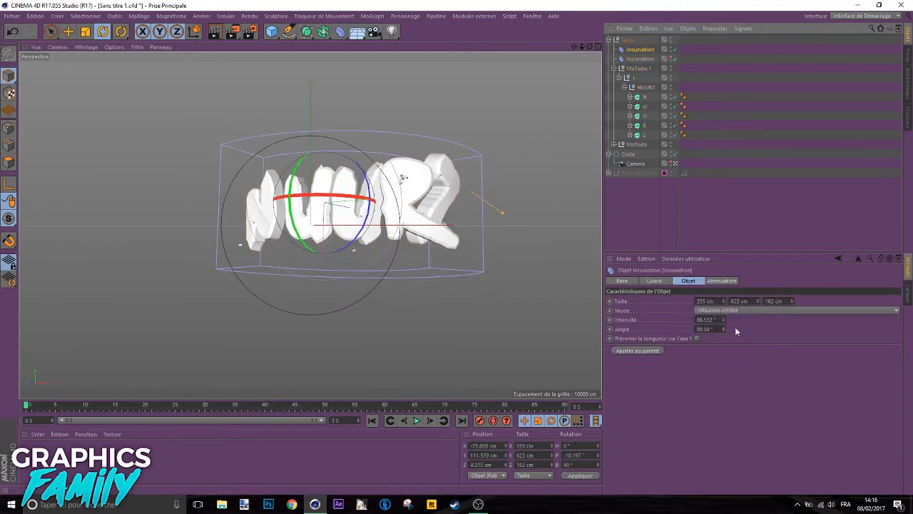
mouse_move(724, 319)
mouse_down()
mouse_move(683, 319)
mouse_move(726, 317)
mouse_up()
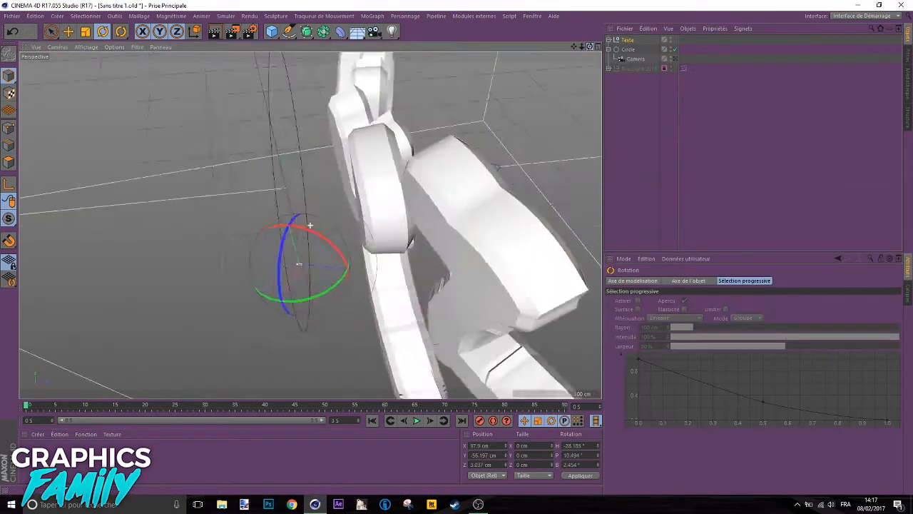
- Move the Texte group to about X -6 cm, Y -101 cm, Z -87 cm so the word sits over the Circle spline
drag(590, 46, 671, 78)
scroll(478, 63, down, 4)
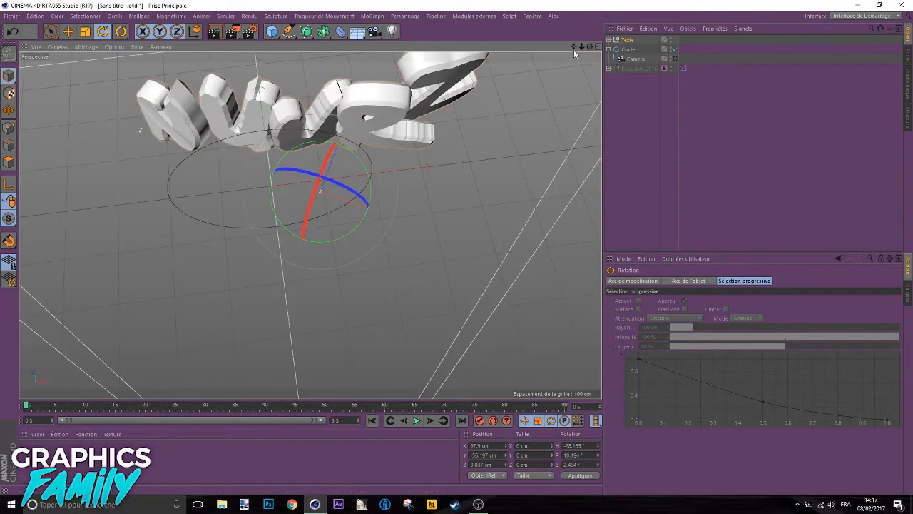
drag(573, 47, 612, 83)
click(67, 31)
drag(513, 152, 470, 205)
- Rotate the Texte group to about -19° heading and 5° pitch
drag(590, 47, 499, 110)
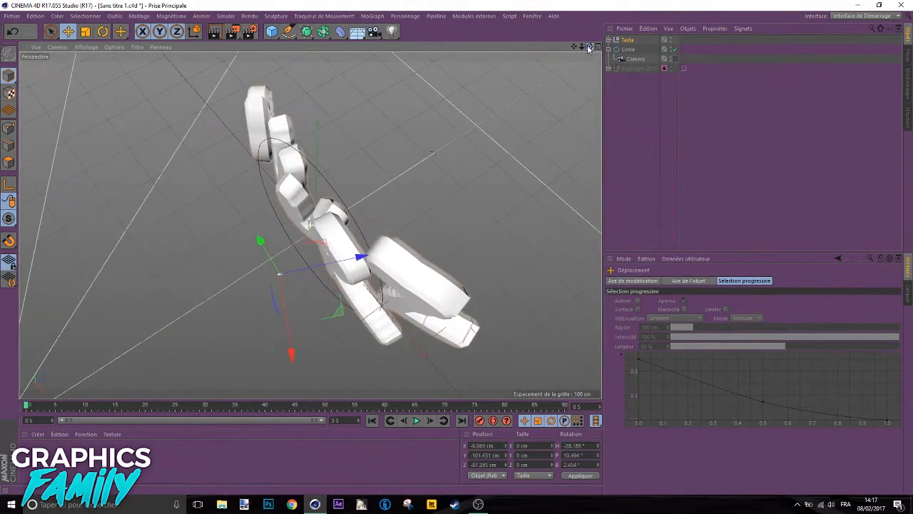
click(104, 32)
drag(309, 305, 318, 306)
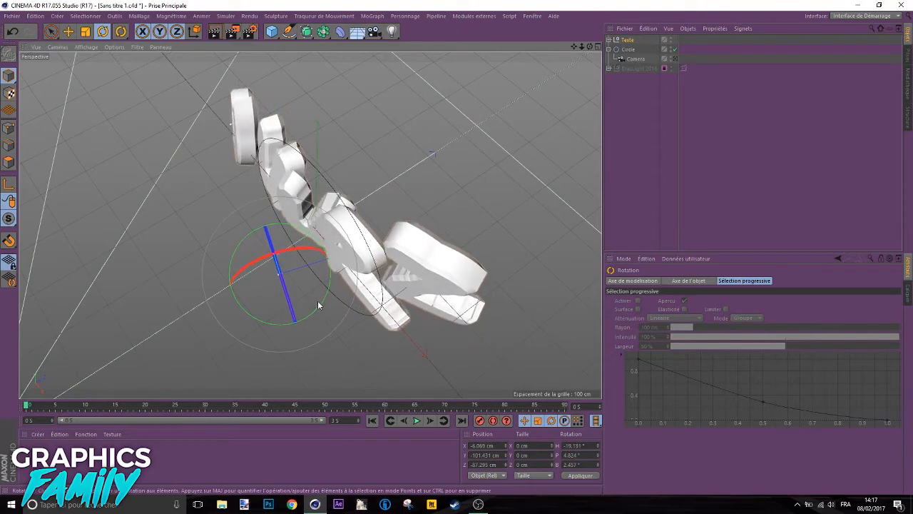
- Move the Texte group to about X 20 cm, Y -96 cm, Z -85 cm and check it through the Camera
drag(590, 46, 135, 249)
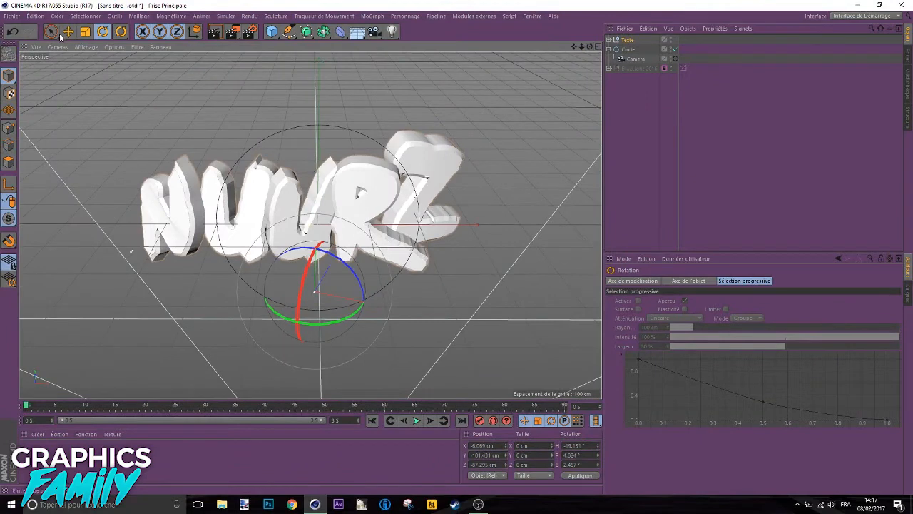
click(68, 32)
drag(458, 240, 465, 239)
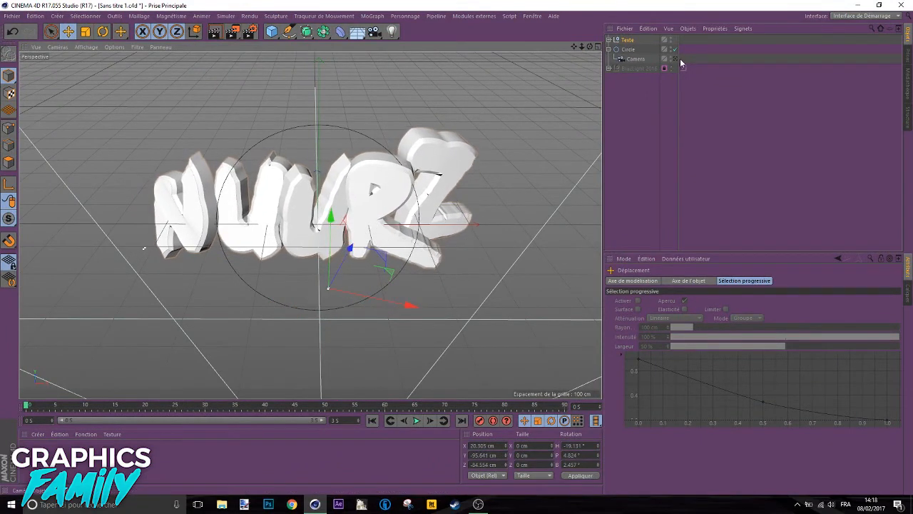
click(676, 59)
click(677, 59)
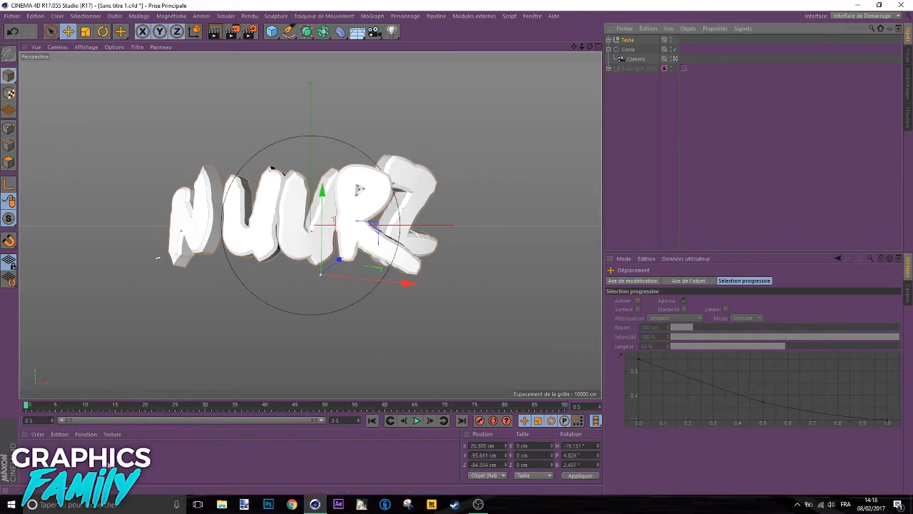
- Create a new material and load a Dégradé shader into its colour texture
double_click(108, 465)
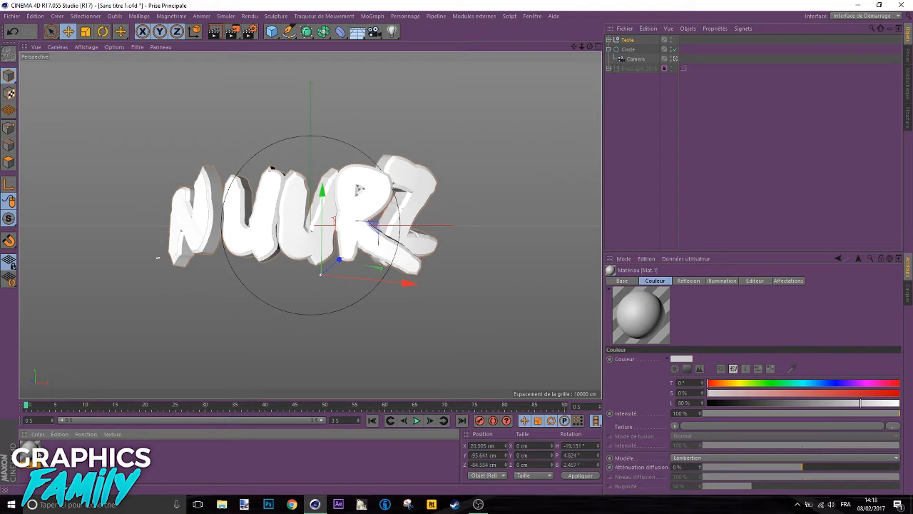
double_click(31, 451)
drag(326, 78, 758, 77)
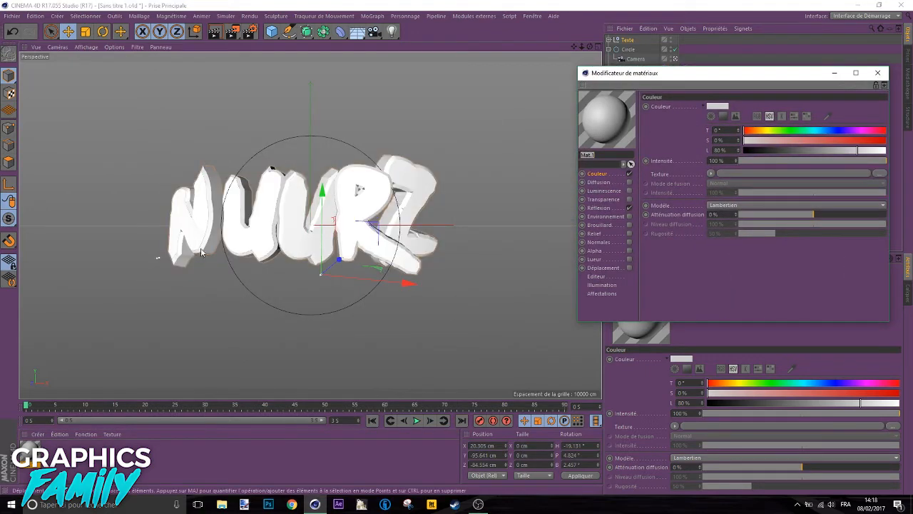
click(9, 54)
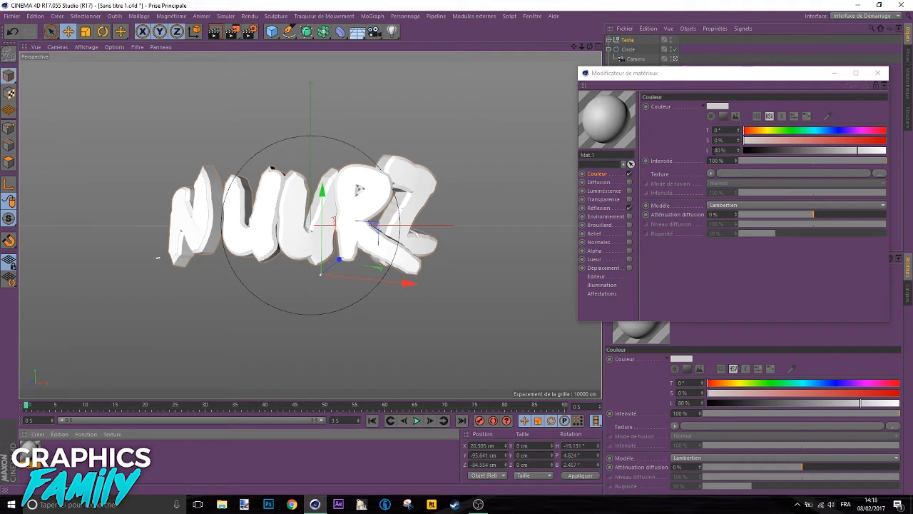
click(603, 174)
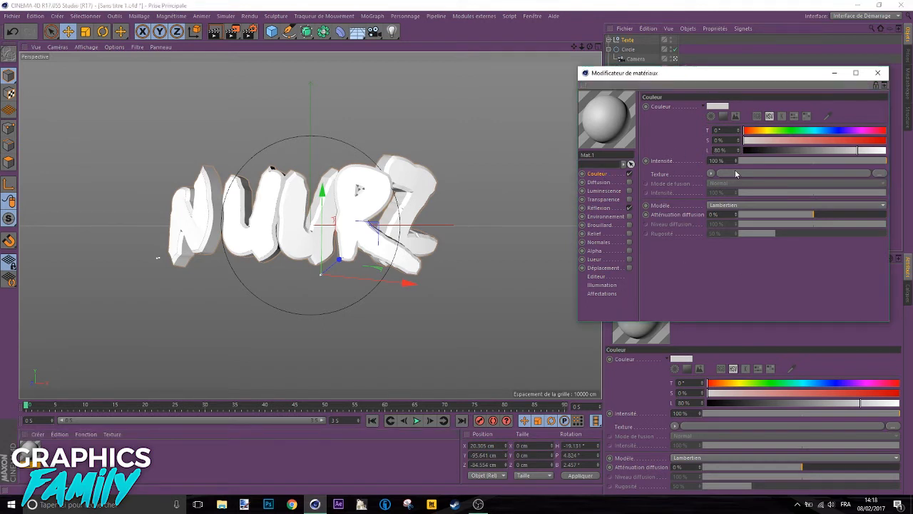
click(710, 174)
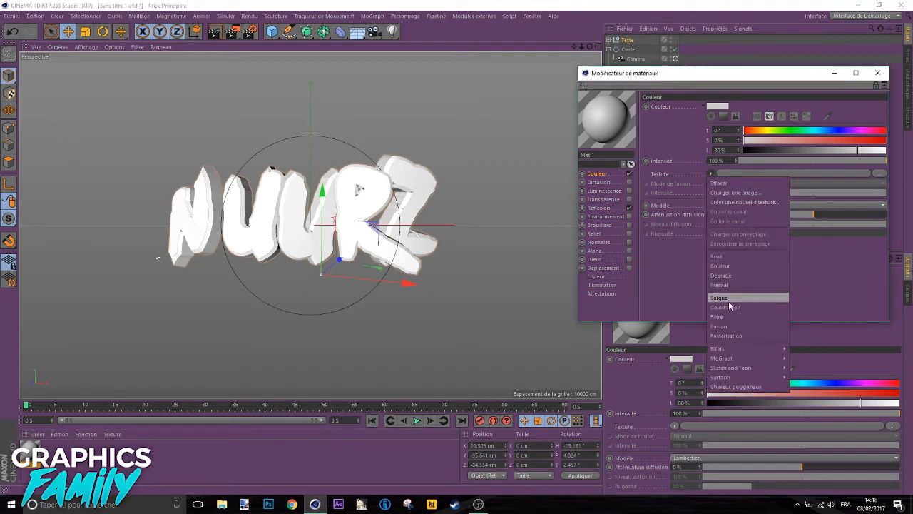
click(720, 275)
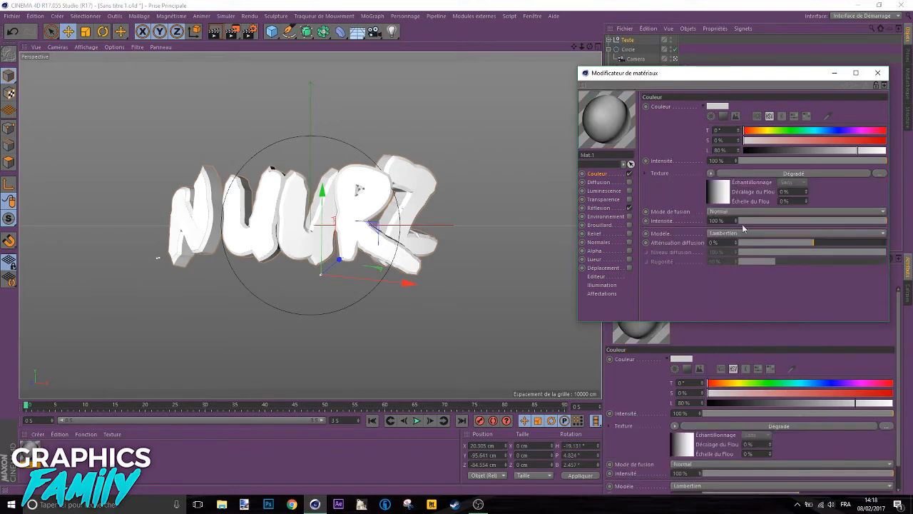
- Set the gradient's black starting knot to a vivid orange-red with hue 13°, saturation 100% and brightness 100%
click(719, 201)
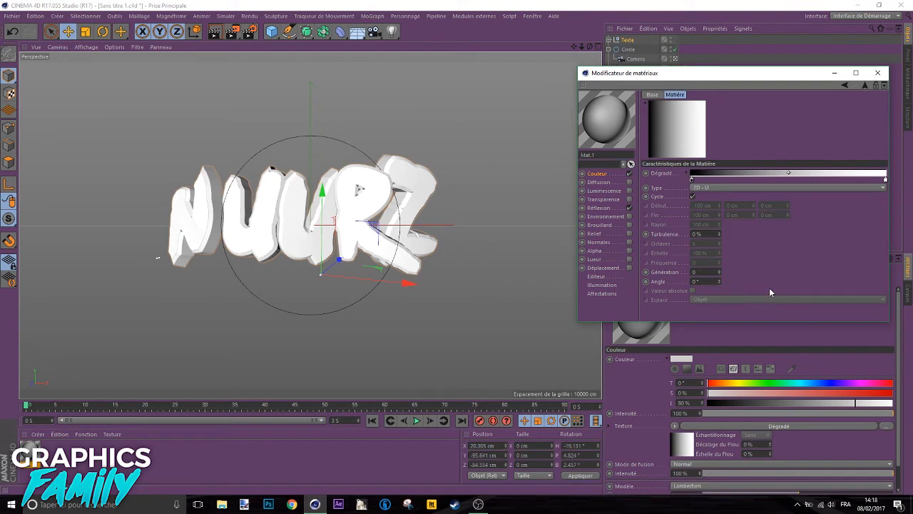
double_click(692, 179)
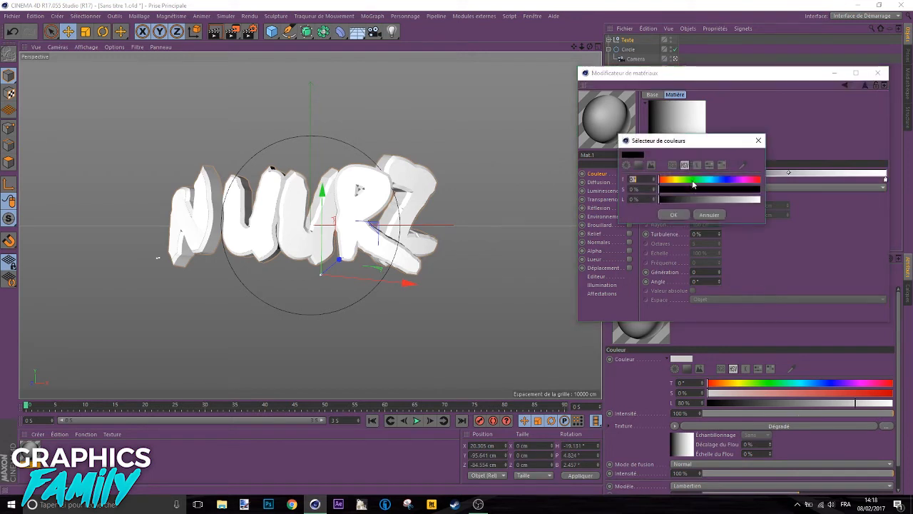
click(668, 182)
drag(692, 189, 725, 200)
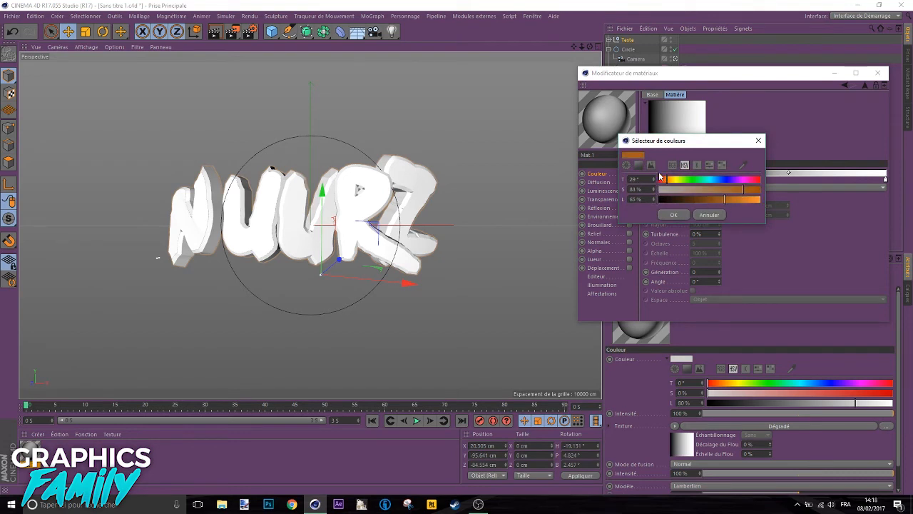
drag(665, 177, 661, 180)
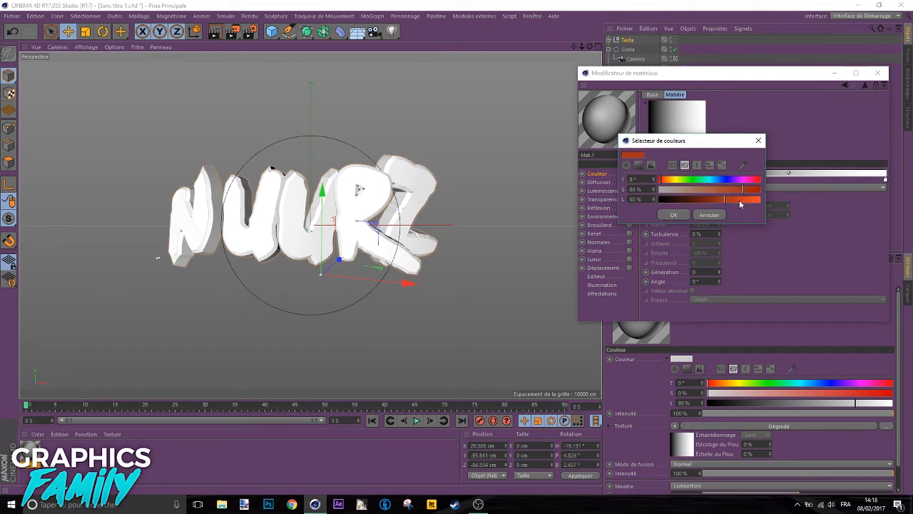
click(740, 200)
click(663, 182)
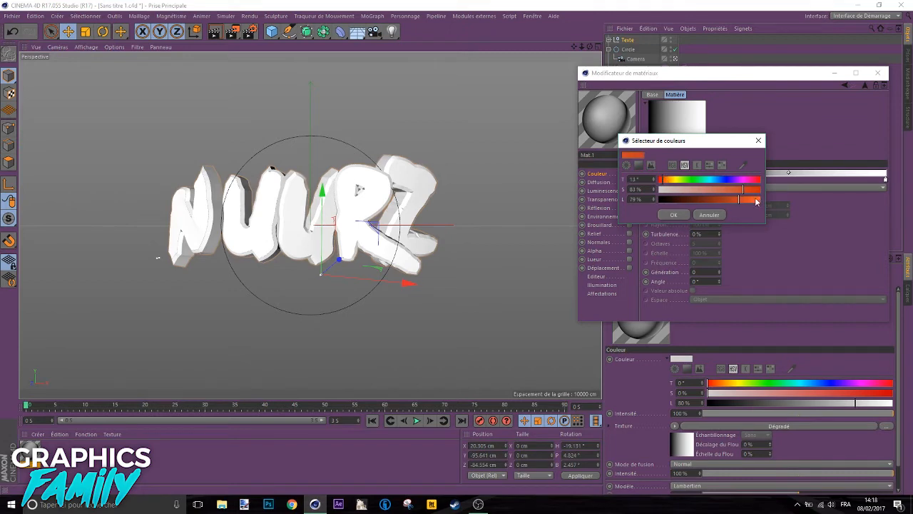
click(757, 200)
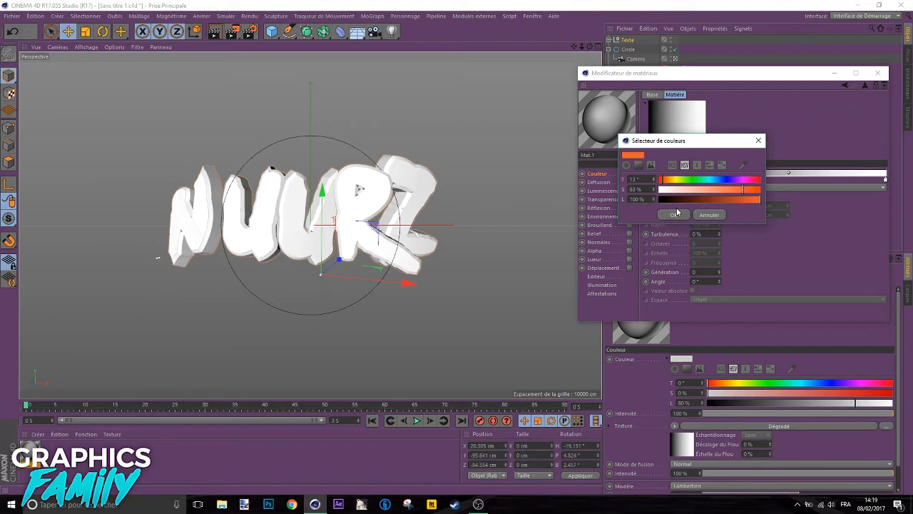
drag(744, 190, 761, 191)
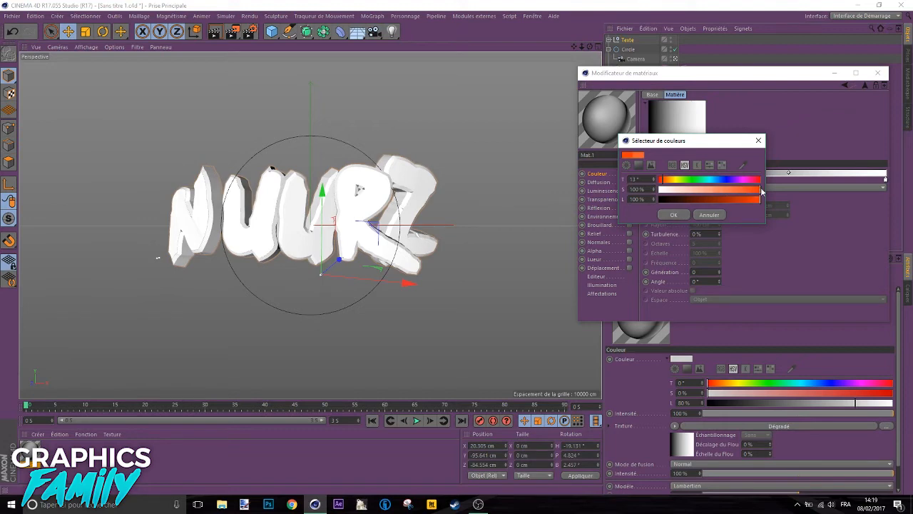
click(674, 215)
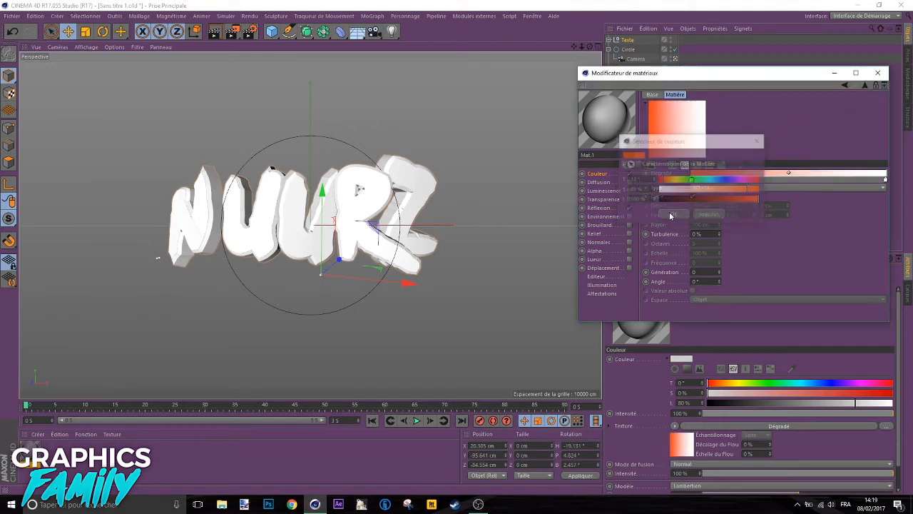
- Change the gradient's white end knot to a saturated golden yellow with a hue of 45°
double_click(886, 182)
click(821, 180)
drag(821, 182, 819, 182)
click(885, 189)
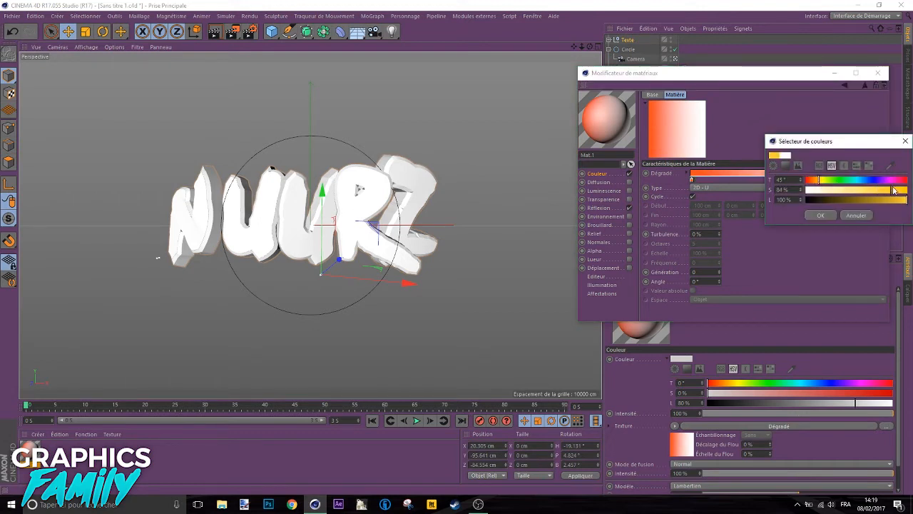
click(821, 215)
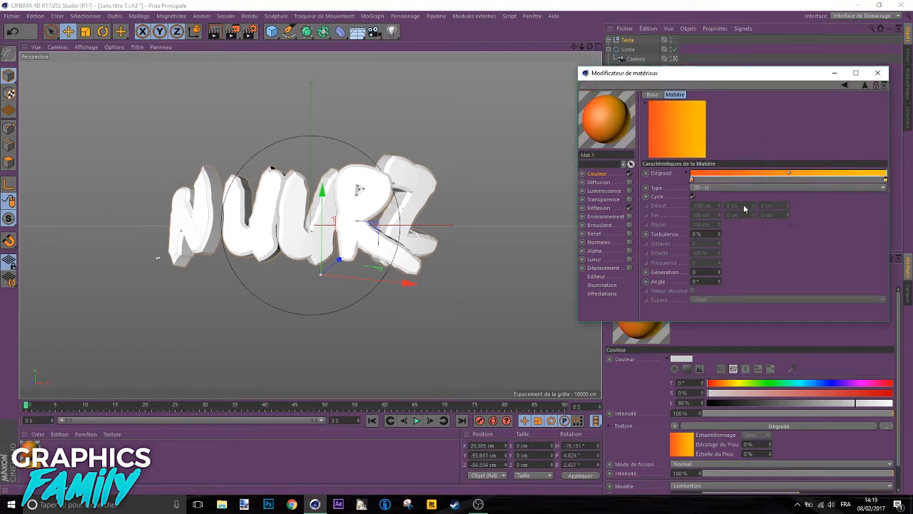
- Try the gradient's Turbulence at 16% and 100%, and undo the changes
drag(702, 76, 516, 88)
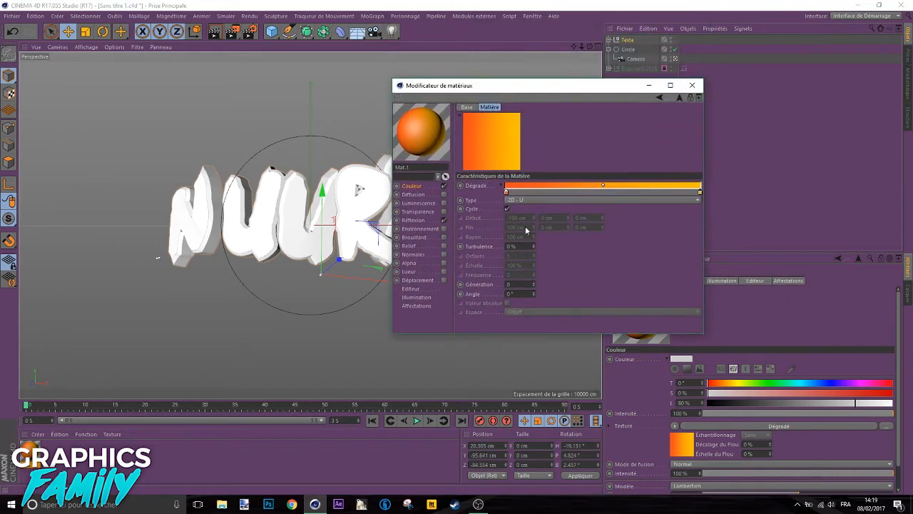
mouse_move(534, 247)
mouse_down()
mouse_move(535, 224)
mouse_move(534, 252)
mouse_up()
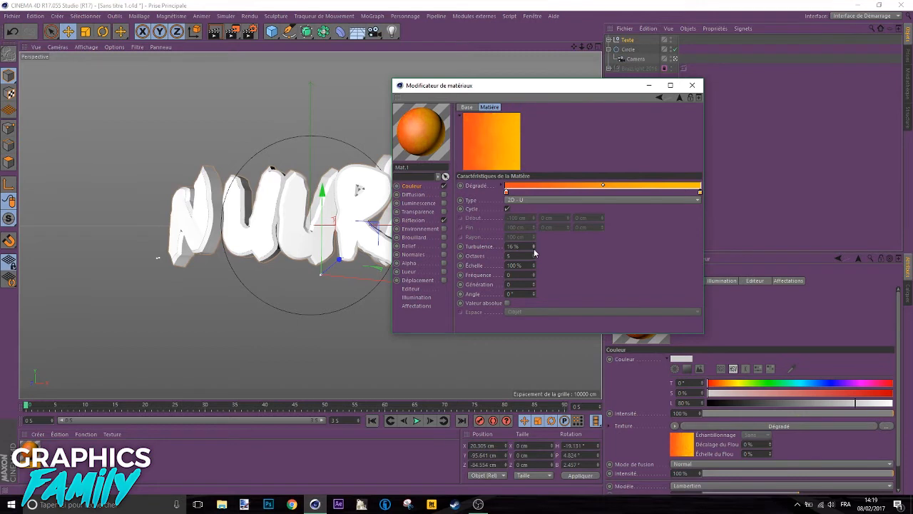
drag(527, 246, 455, 241)
text(10)
key(Return)
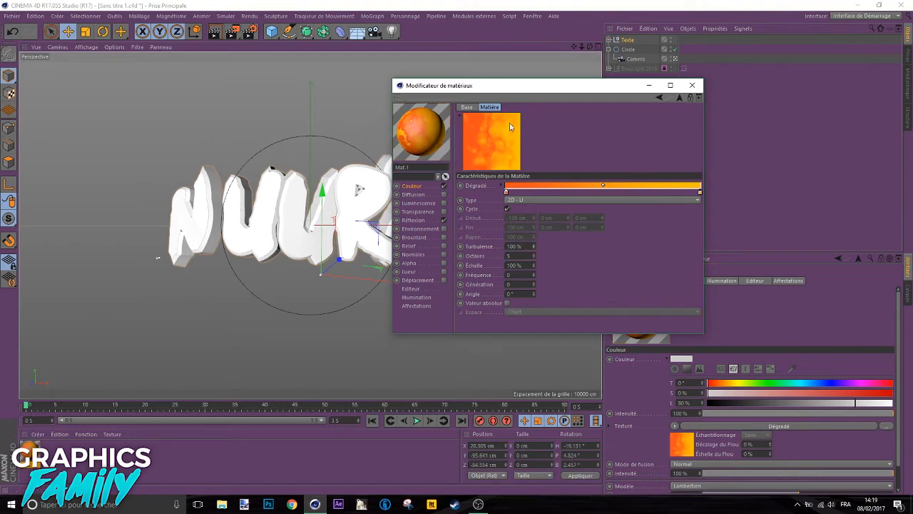
key(ctrl+z)
key(ctrl+z)
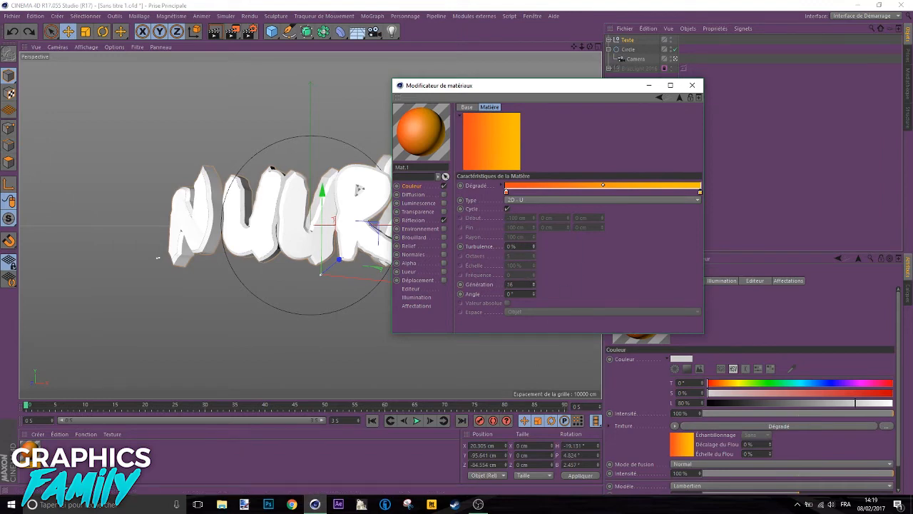
key(ctrl+z)
- Set the gradient's Turbulence to 10% and undo the accidental change of its angle
drag(525, 248, 472, 262)
text(10)
key(Return)
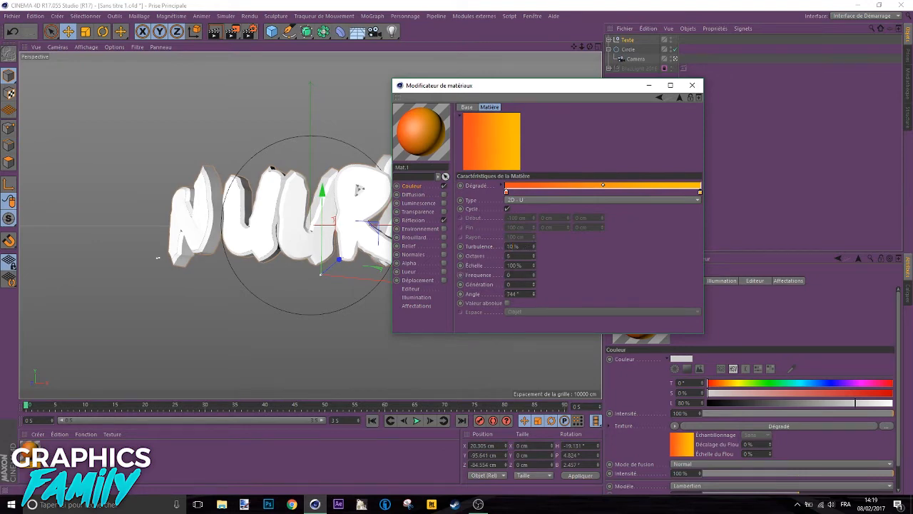
key(ctrl+z)
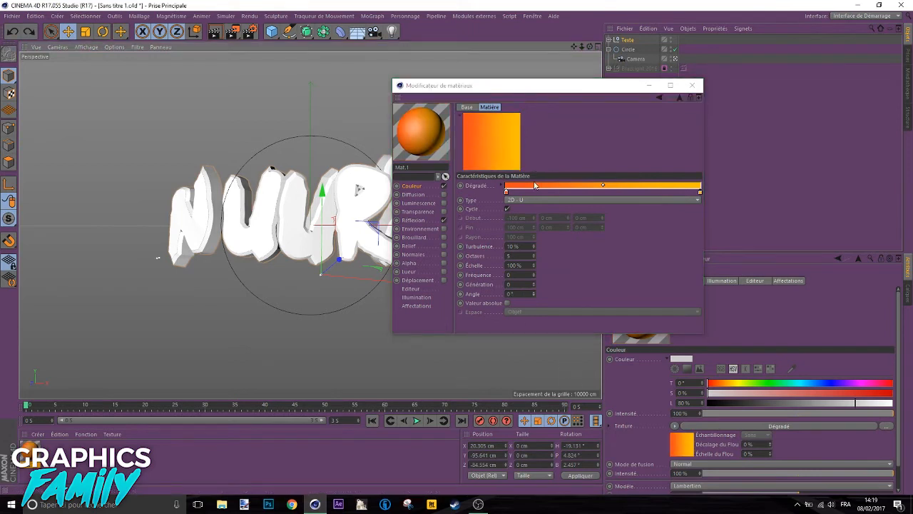
- Try the 2D - V and 2D - Diagonal gradient types and return to 2D - U
click(536, 203)
click(534, 219)
click(534, 199)
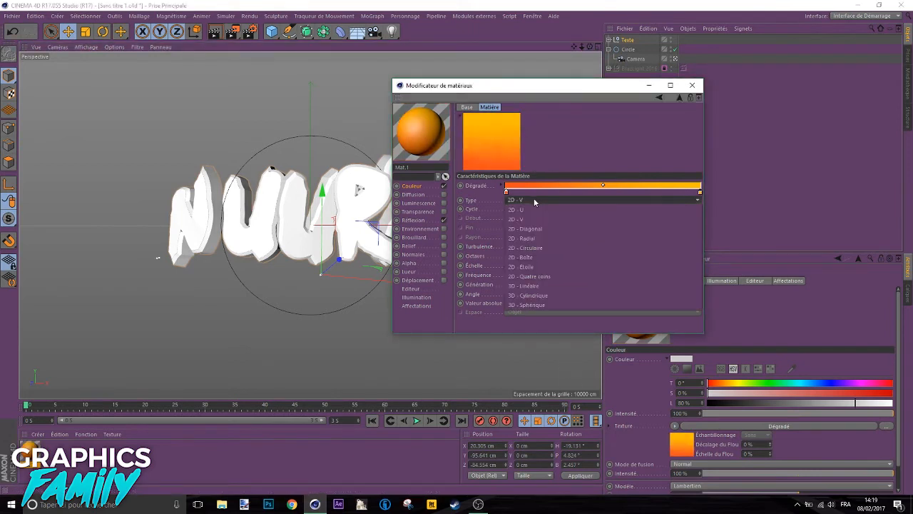
click(529, 226)
click(532, 200)
click(532, 219)
click(535, 201)
click(528, 209)
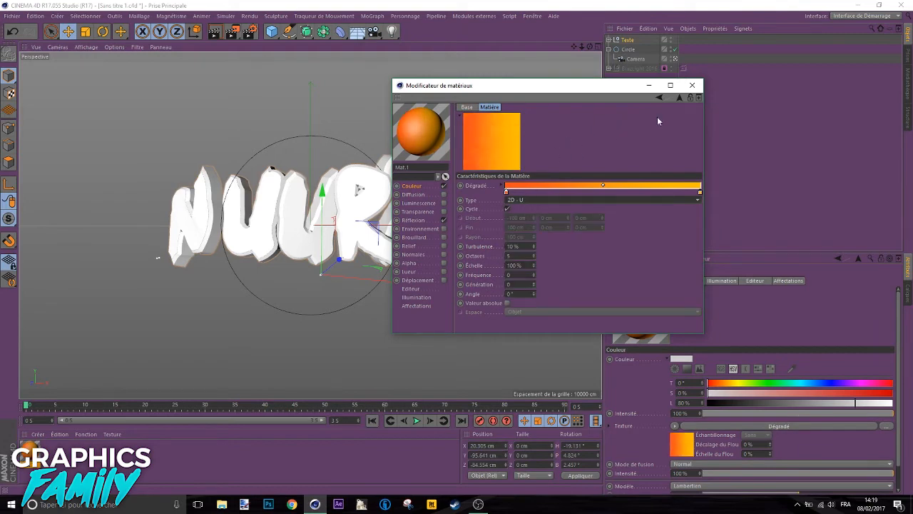
- Close the material editor and apply the orange gradient material to the front faces of the N and the first U
click(692, 85)
drag(28, 446, 200, 236)
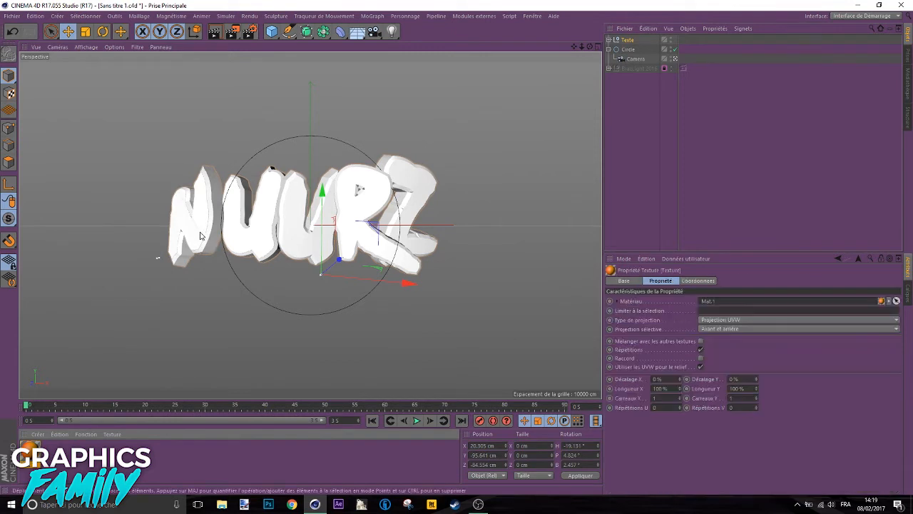
drag(251, 245, 264, 234)
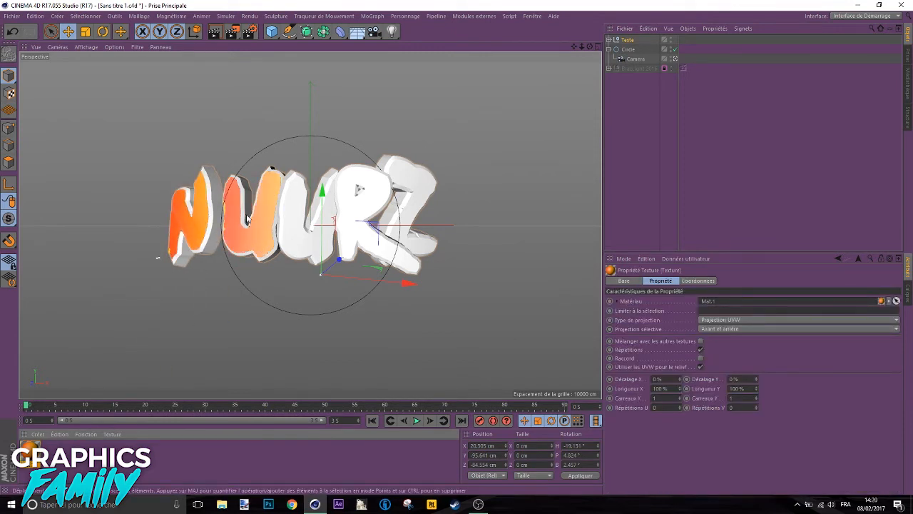
- Leave the Camera view and stretch the gradient texture on the N's front face to a Y length of 112%
click(676, 59)
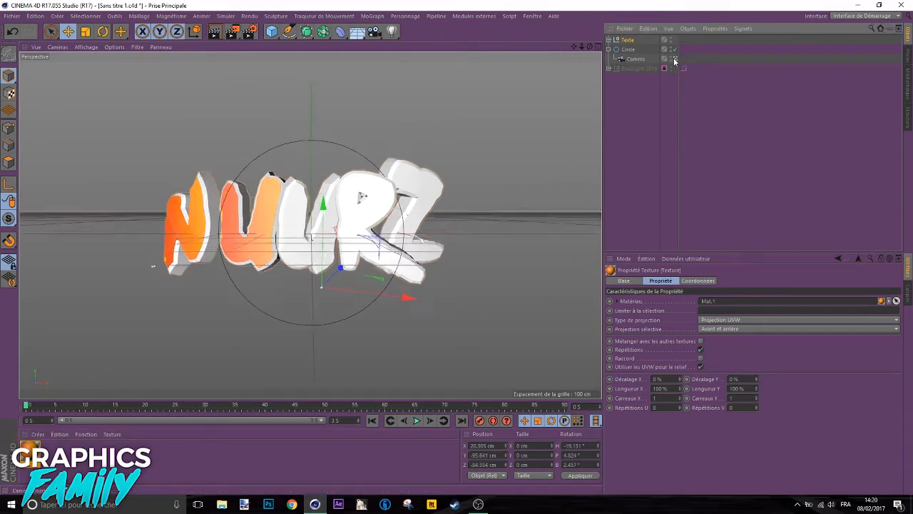
scroll(169, 263, up, 1)
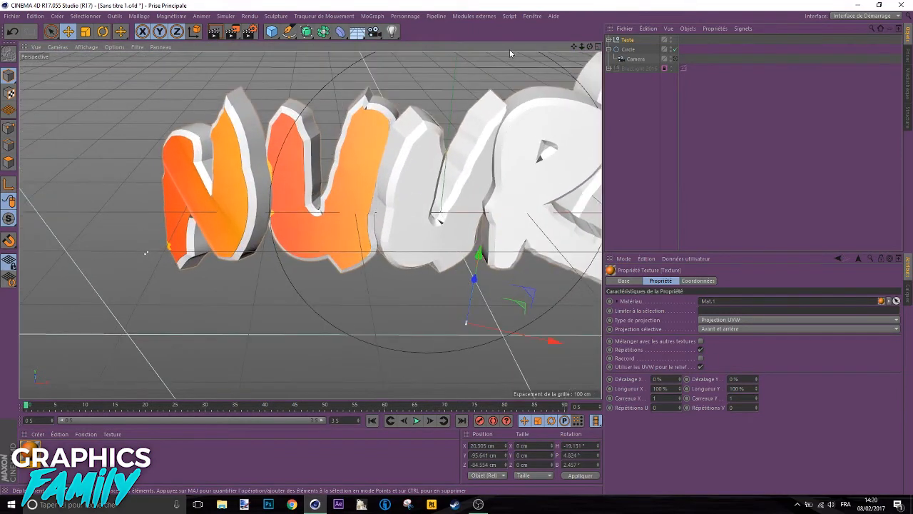
drag(590, 46, 615, 14)
alt+drag(180, 266, 246, 250)
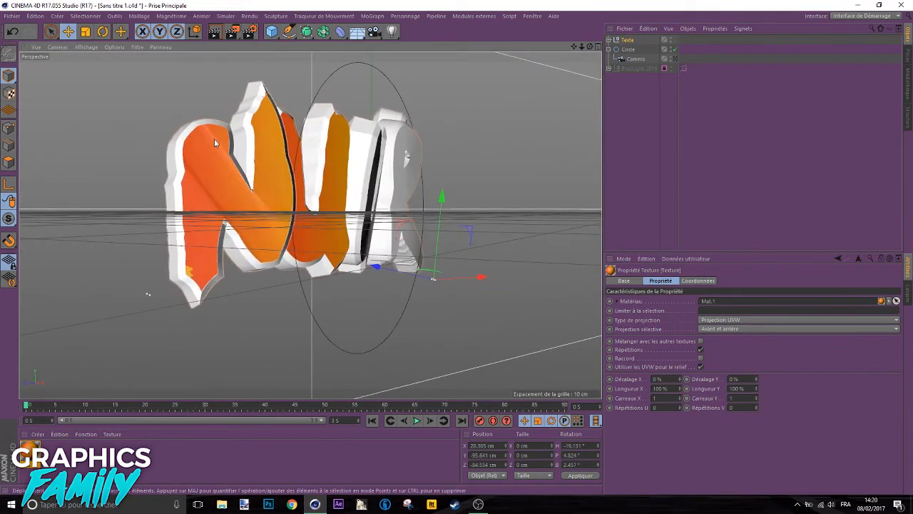
mouse_move(590, 46)
mouse_down()
mouse_move(435, 77)
mouse_move(592, 48)
mouse_up()
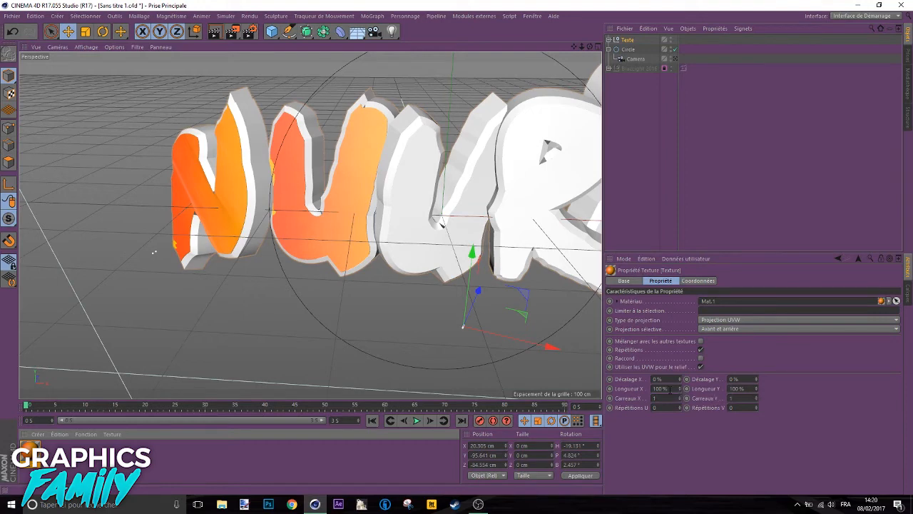
mouse_move(679, 389)
mouse_down()
mouse_move(679, 443)
mouse_move(680, 393)
mouse_up()
key(ctrl+z)
drag(755, 388, 756, 374)
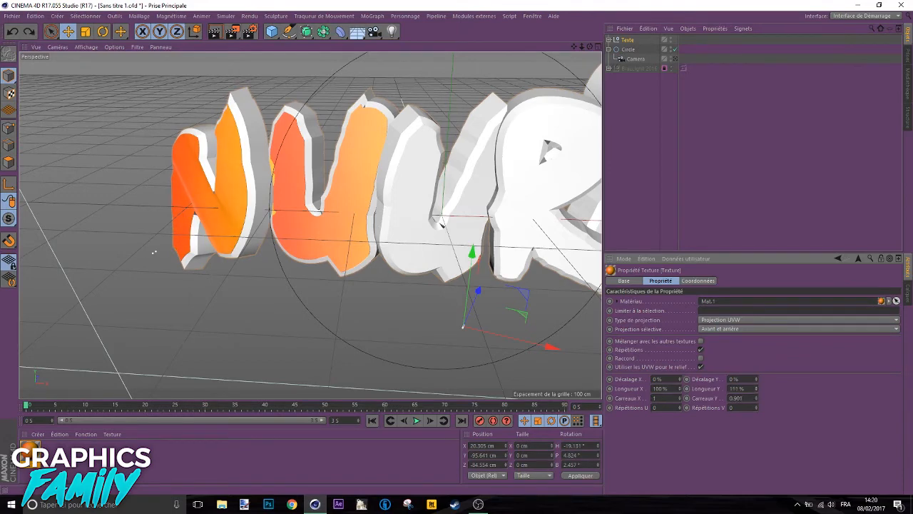
drag(590, 47, 624, 105)
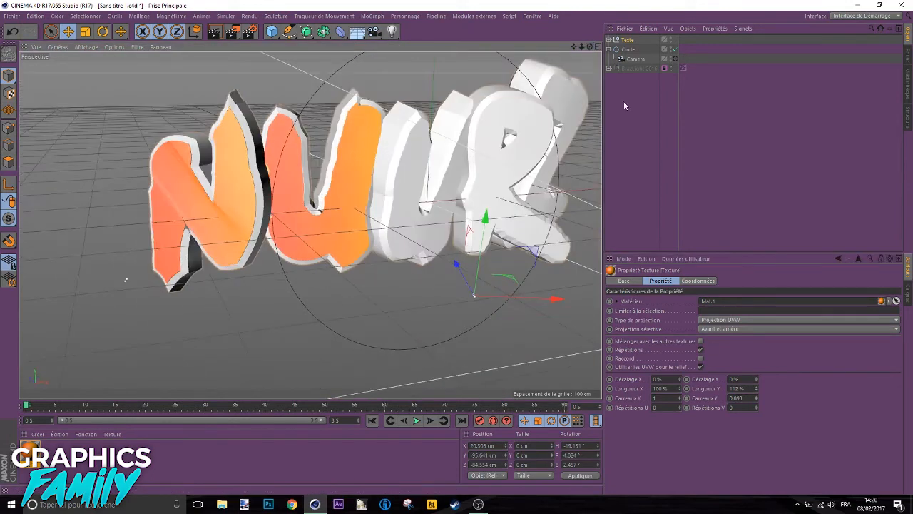
- Set the X tiling of the gradient texture on the N's front face to 1.15 and return to the Camera view
drag(680, 397, 680, 396)
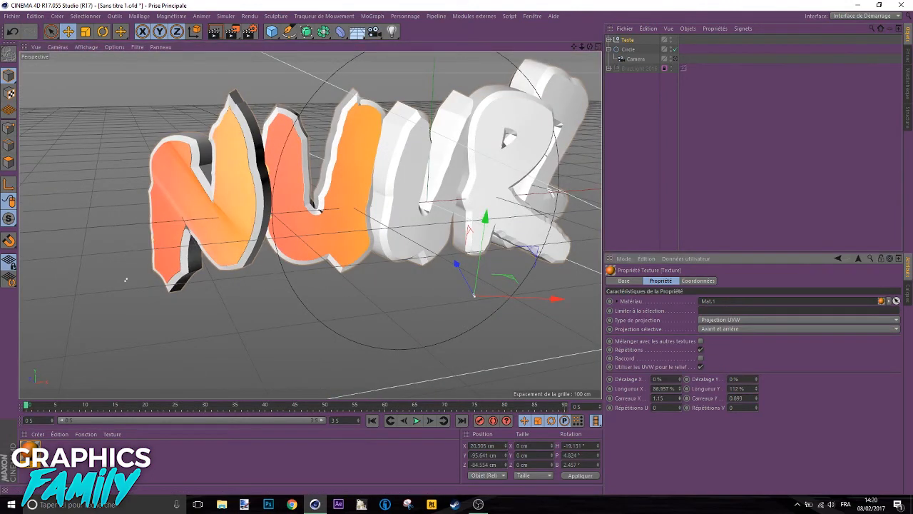
drag(591, 47, 578, 78)
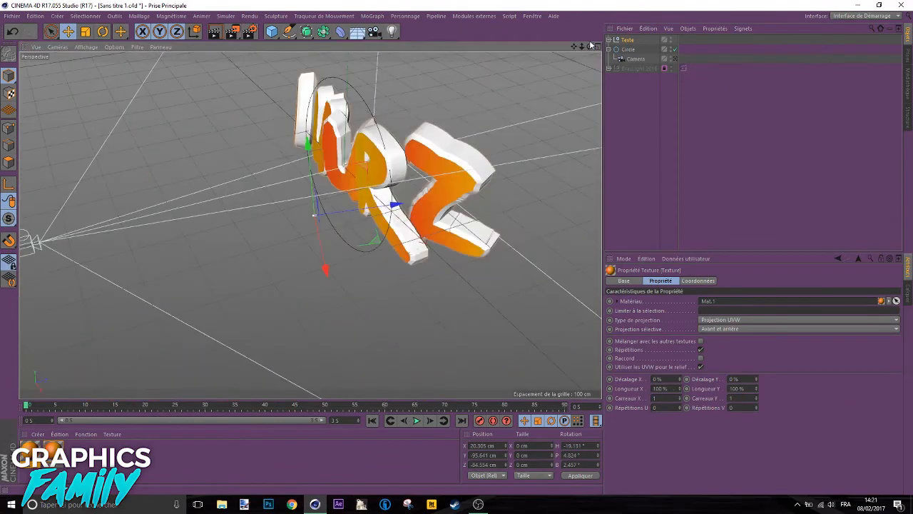
drag(591, 47, 669, 68)
click(674, 59)
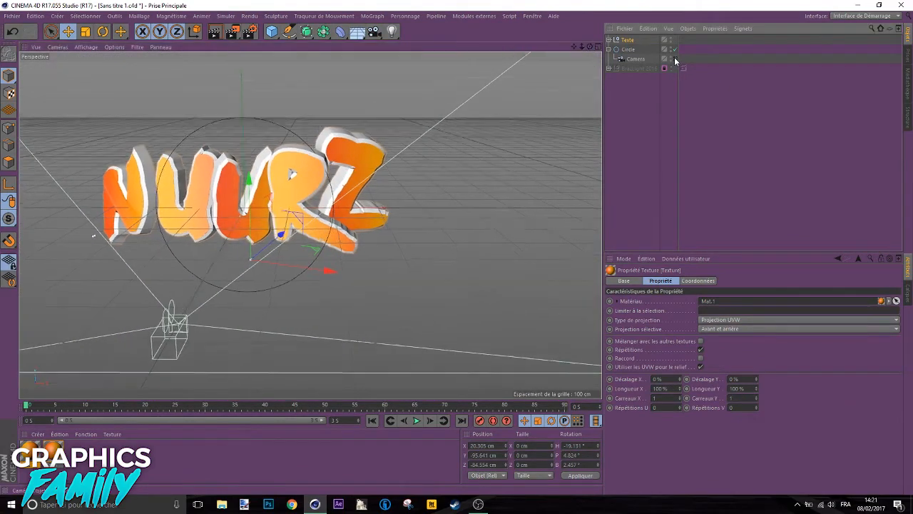
drag(582, 48, 614, 50)
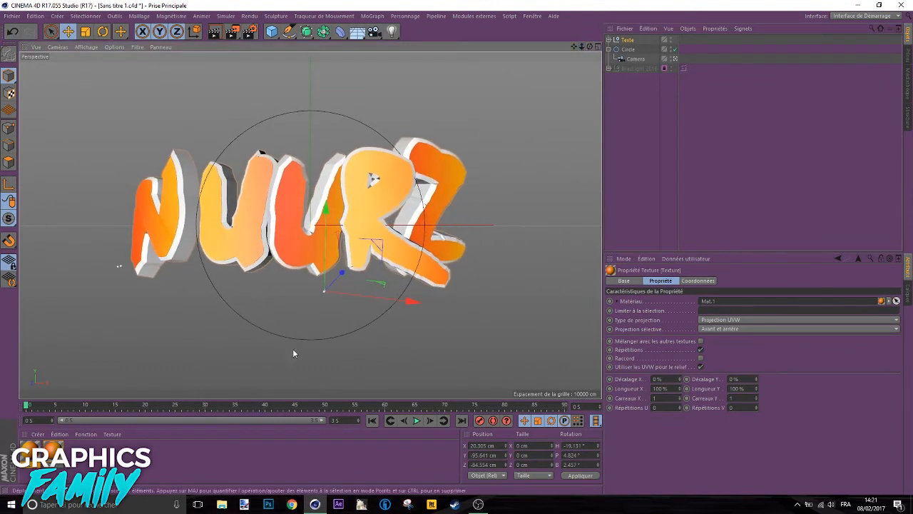
- Create a new dark blue material with hue 230°, saturation 71% and brightness 45%
double_click(171, 460)
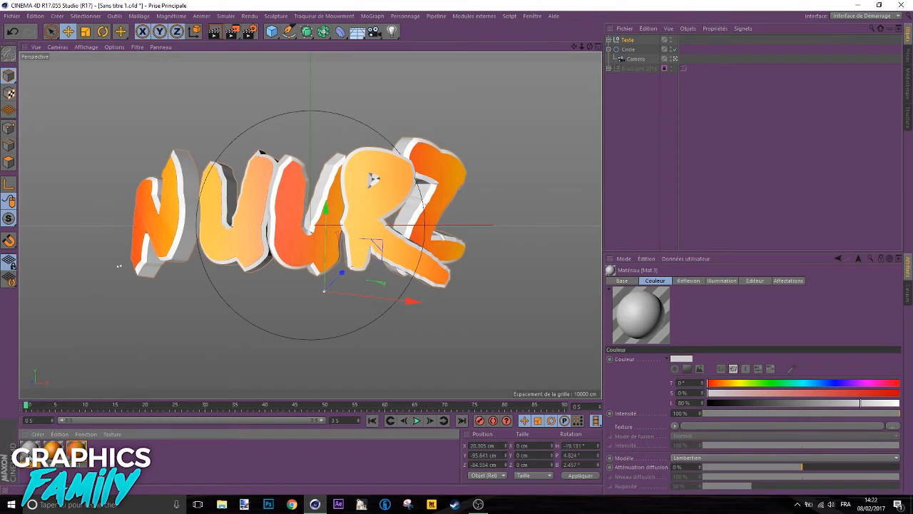
double_click(29, 449)
drag(273, 64, 394, 55)
click(519, 111)
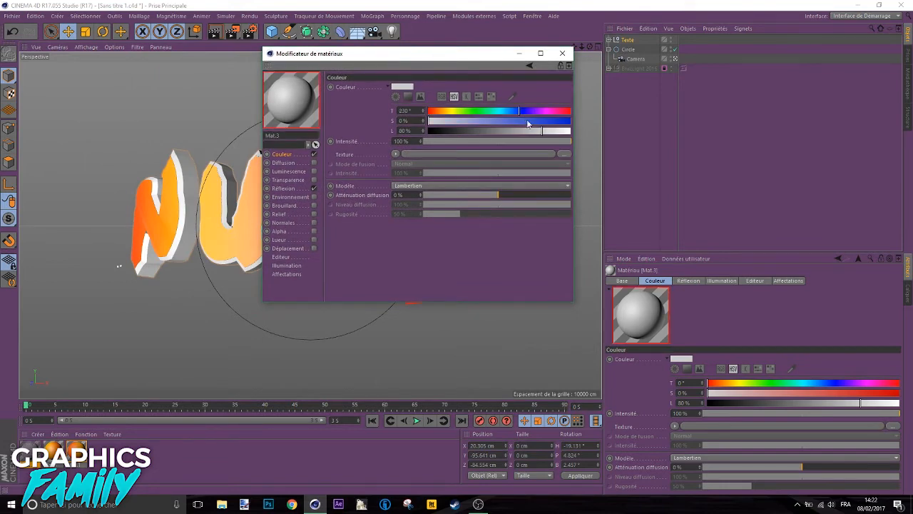
click(528, 120)
drag(528, 130, 492, 131)
click(283, 189)
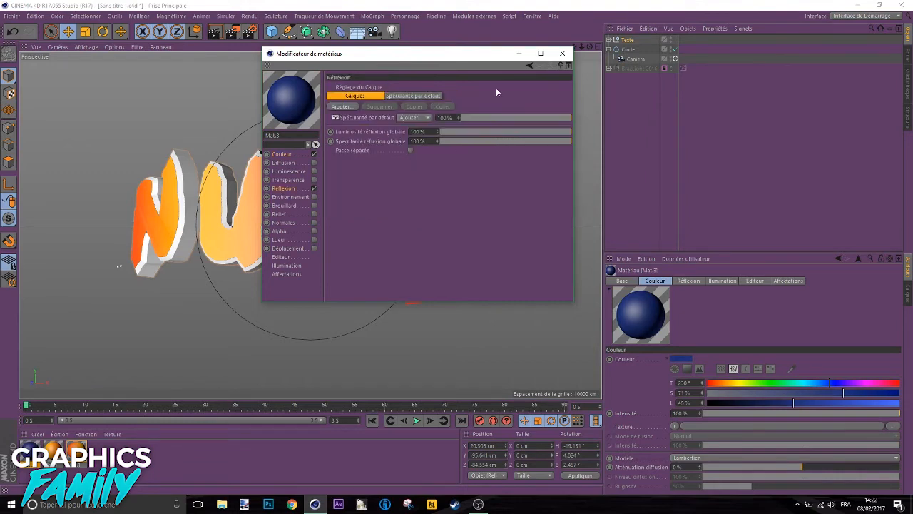
click(562, 52)
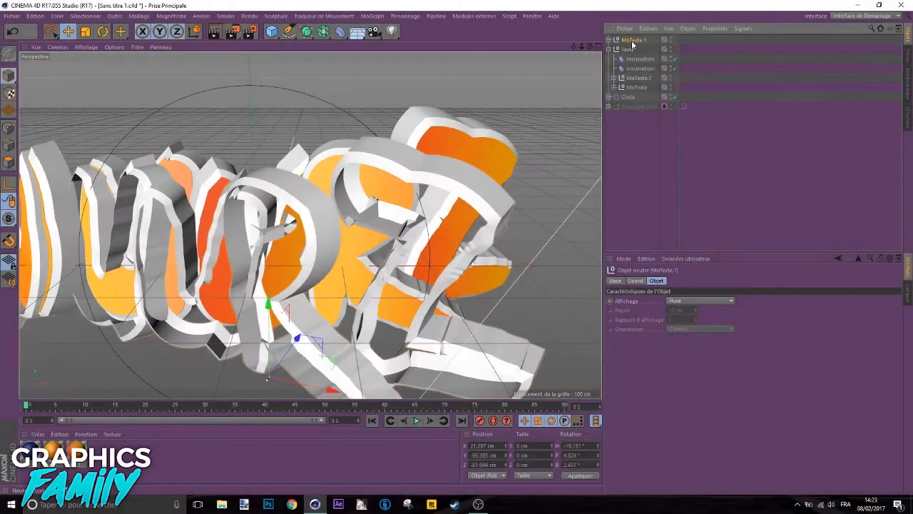
- Move the duplicated MoTexte.1 into the Texte group and nest it under a new Atom Array (Réseau d'atomes)
drag(632, 44, 637, 72)
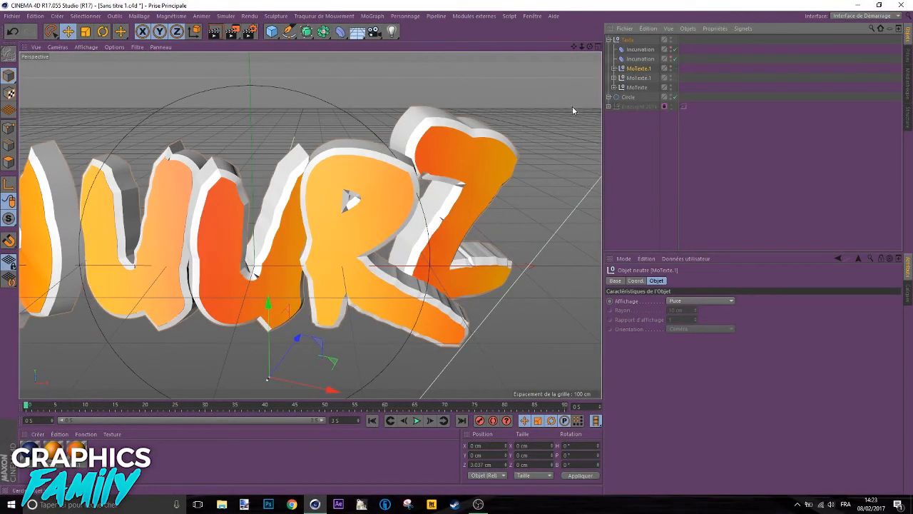
drag(589, 46, 359, 49)
click(306, 31)
click(323, 31)
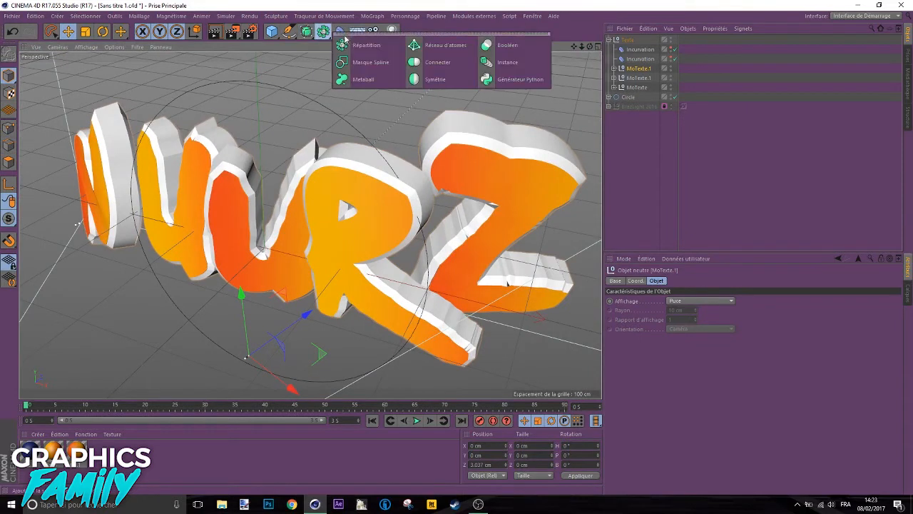
click(443, 46)
drag(632, 40, 638, 68)
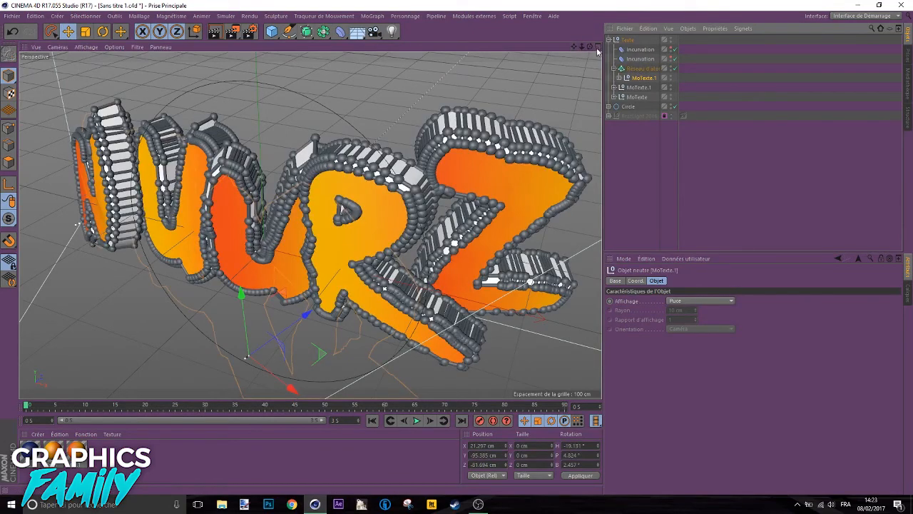
- Set the bevel type of all five letter extrusions (N, U, U, R, Z) inside the Atom Array to Gravé
alt+drag(303, 198, 356, 182)
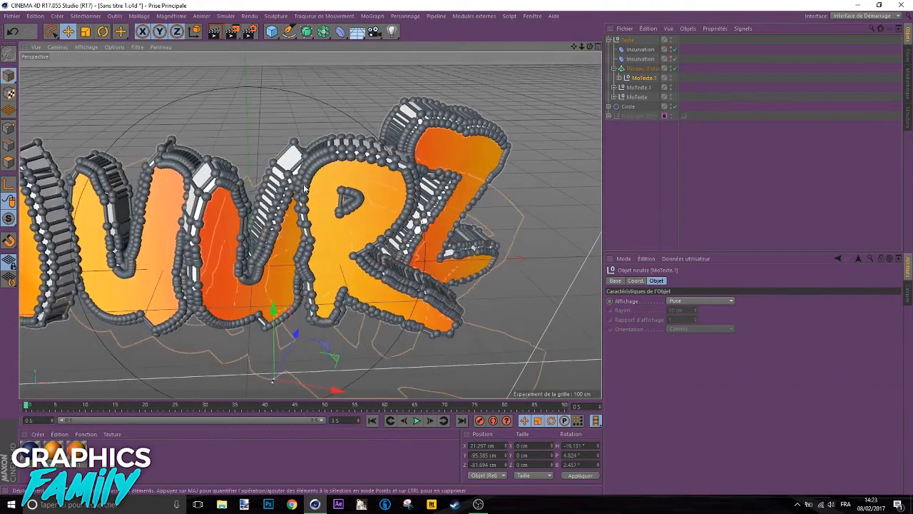
drag(591, 47, 310, 225)
click(619, 78)
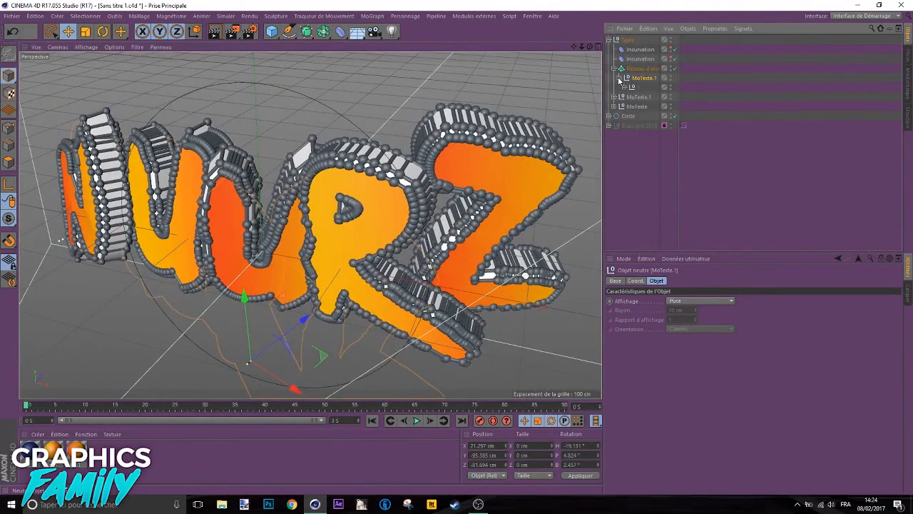
click(632, 87)
click(625, 88)
click(630, 97)
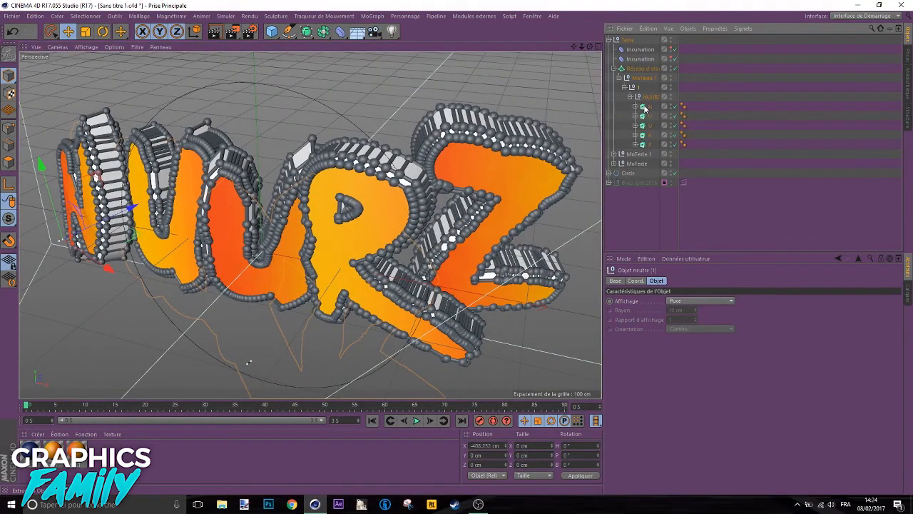
click(649, 107)
shift+click(651, 145)
drag(725, 348, 724, 363)
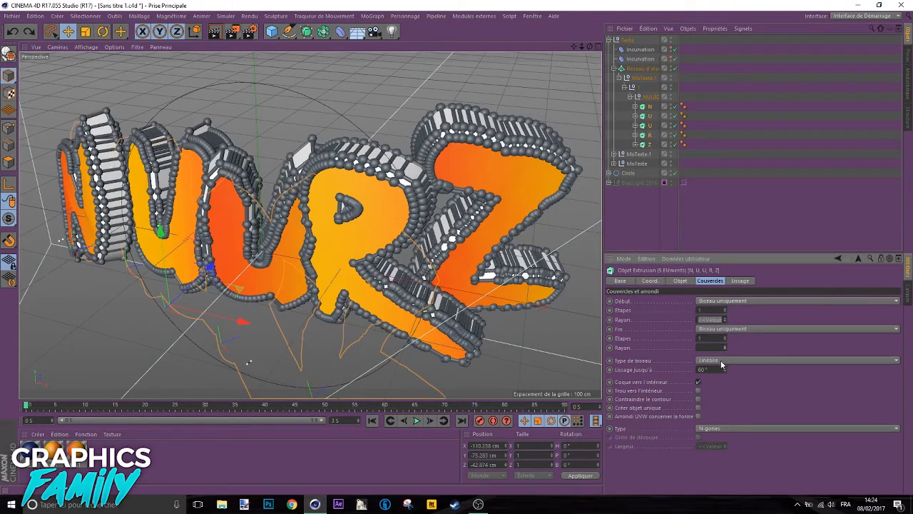
click(720, 361)
click(707, 427)
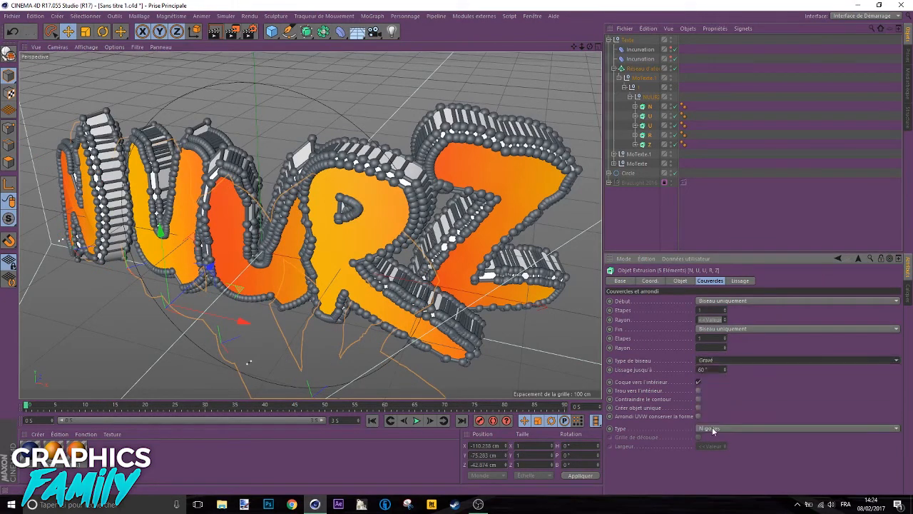
- Try a 0 cm start radius on the five letters' caps, undo the radius changes and keep the Gravé bevel type
drag(589, 46, 685, 21)
drag(308, 379, 252, 373)
drag(664, 64, 746, 239)
drag(589, 46, 664, 8)
drag(726, 320, 726, 326)
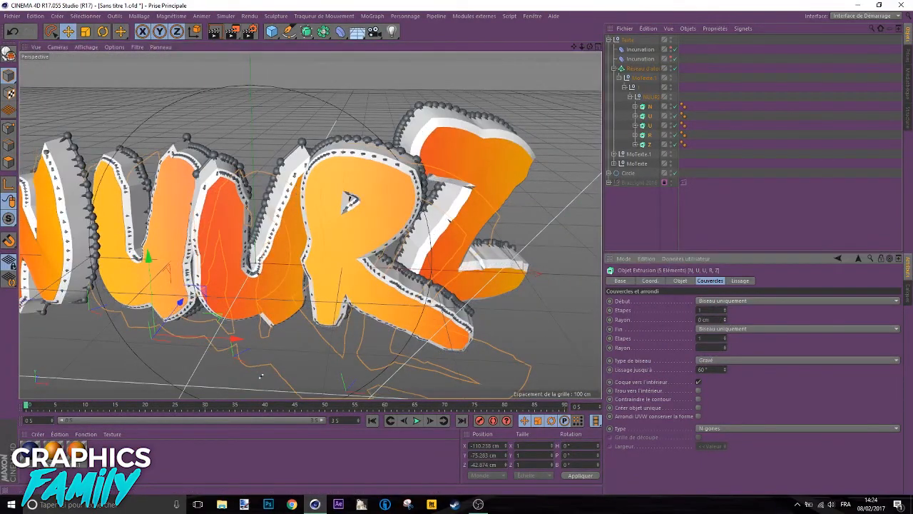
key(ctrl+z)
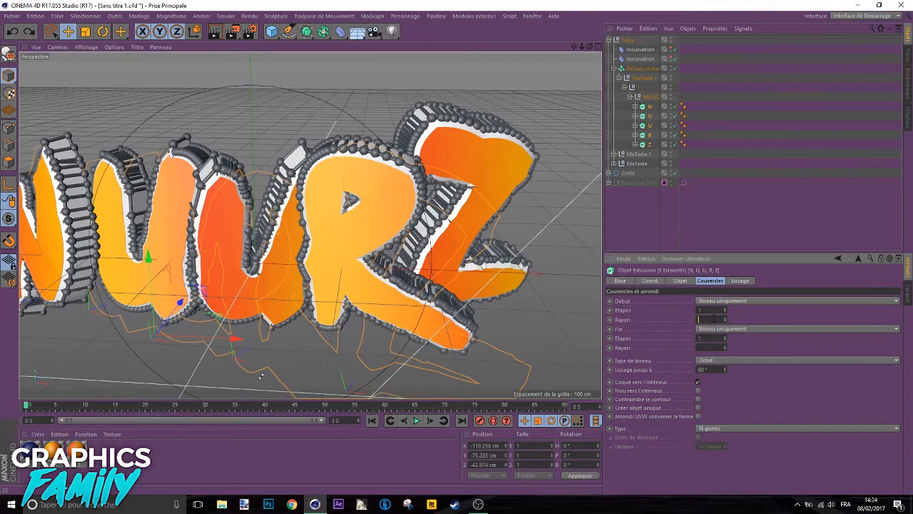
key(ctrl+y)
drag(715, 320, 630, 323)
key(ctrl+z)
key(ctrl+z)
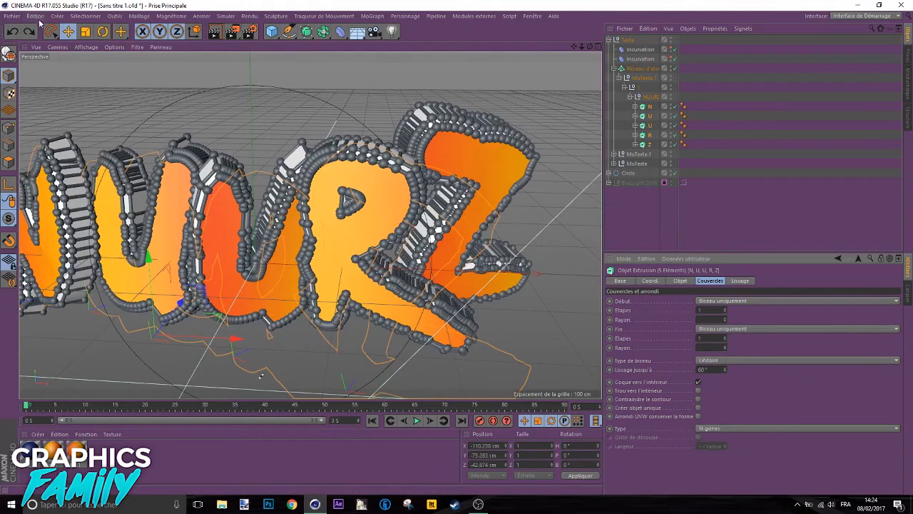
click(28, 32)
- Set the Atom Array's cylinder radius to 1 cm and its sphere radius to 2 cm
drag(589, 48, 620, 50)
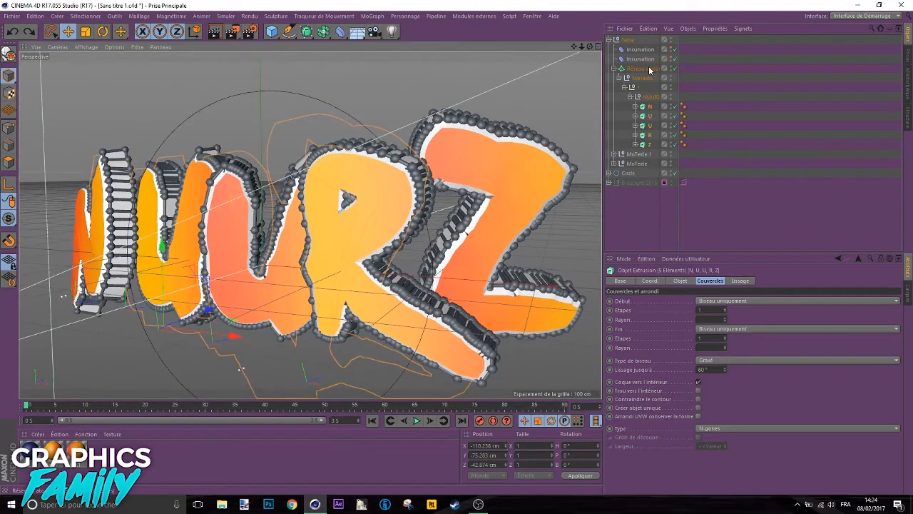
click(646, 69)
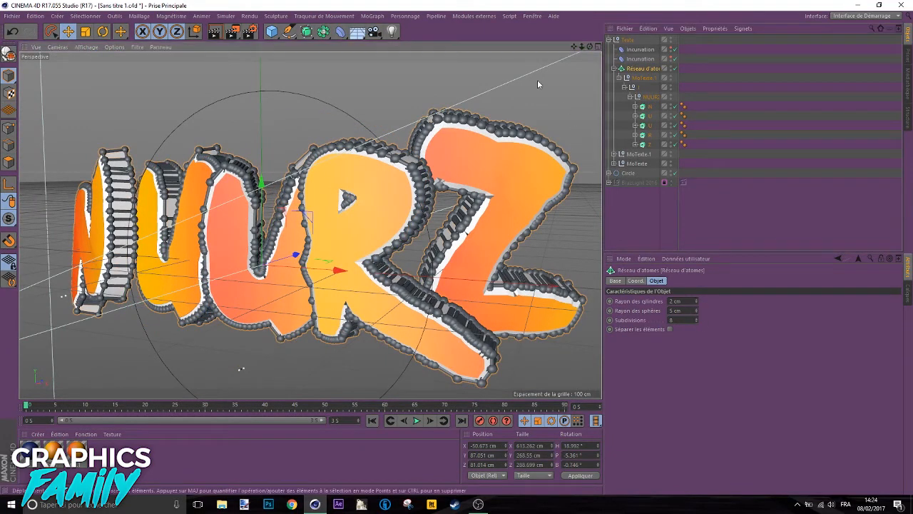
scroll(537, 84, up, 3)
mouse_move(589, 47)
mouse_down()
mouse_move(594, 71)
mouse_move(577, 48)
mouse_up()
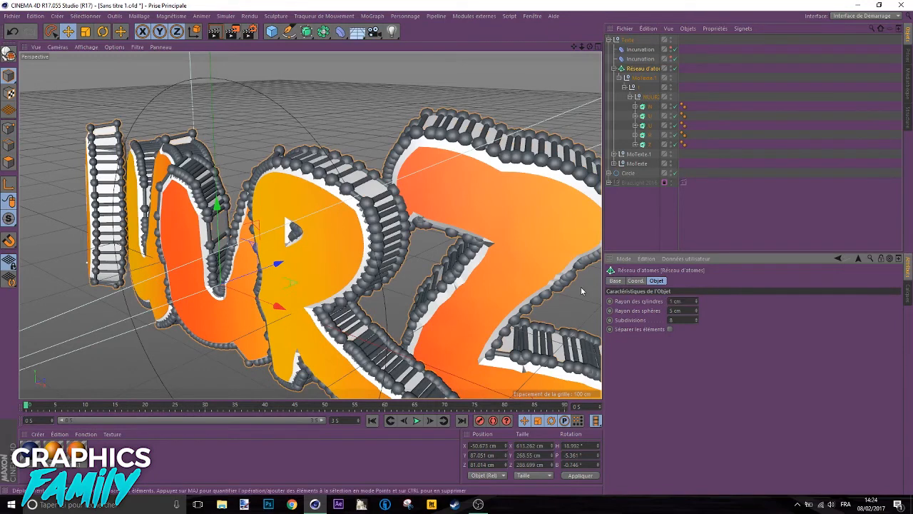
drag(690, 310, 581, 308)
text(2)
key(Return)
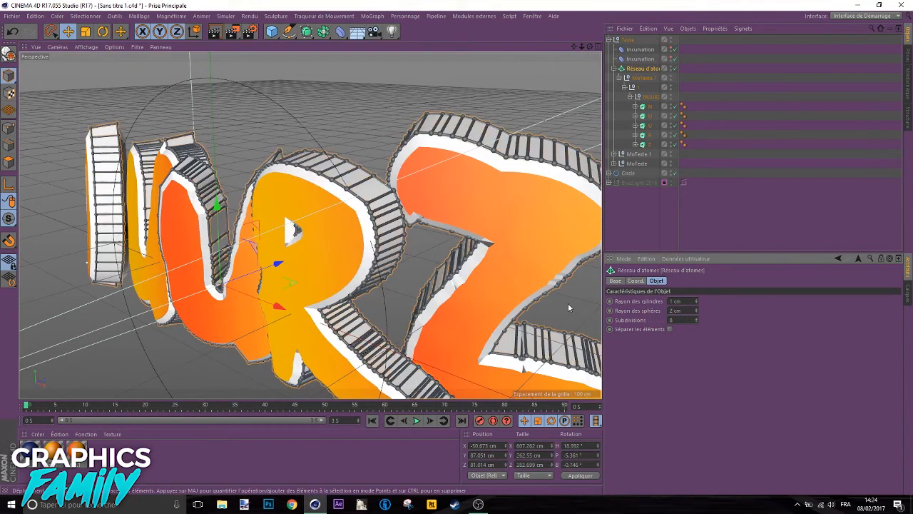
- Return to the Camera view and apply the dark blue material to the Atom Array
click(610, 173)
click(675, 181)
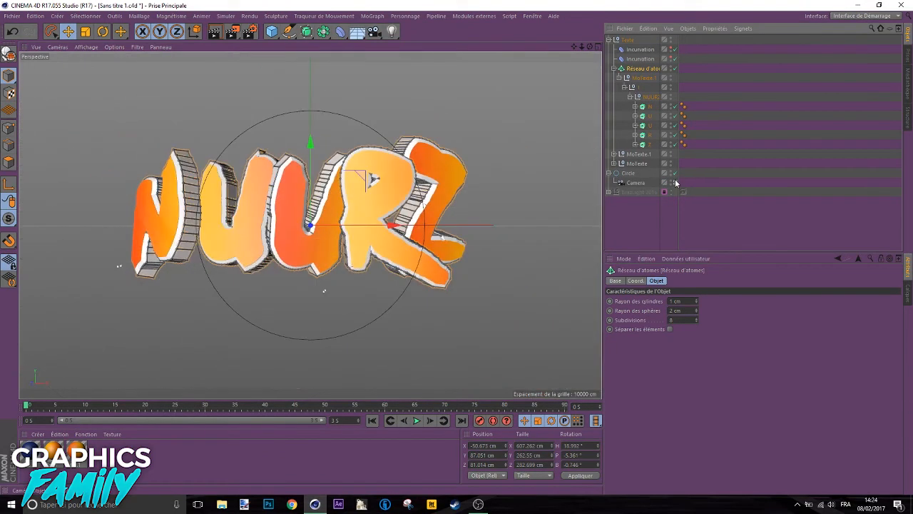
drag(33, 446, 648, 69)
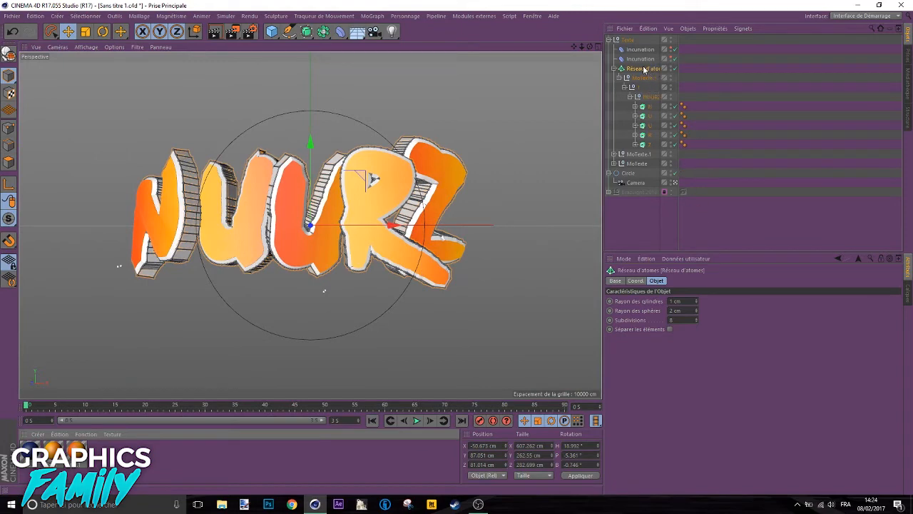
- Create a white material with 0% saturation and 100% brightness, and apply it to the MoTexte.1 outside the Atom Array
double_click(170, 465)
double_click(99, 448)
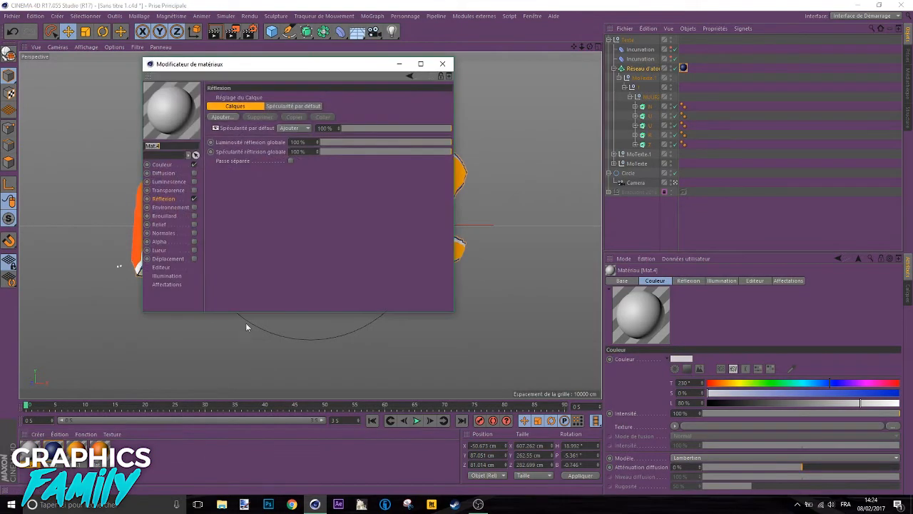
click(167, 165)
drag(429, 134, 499, 105)
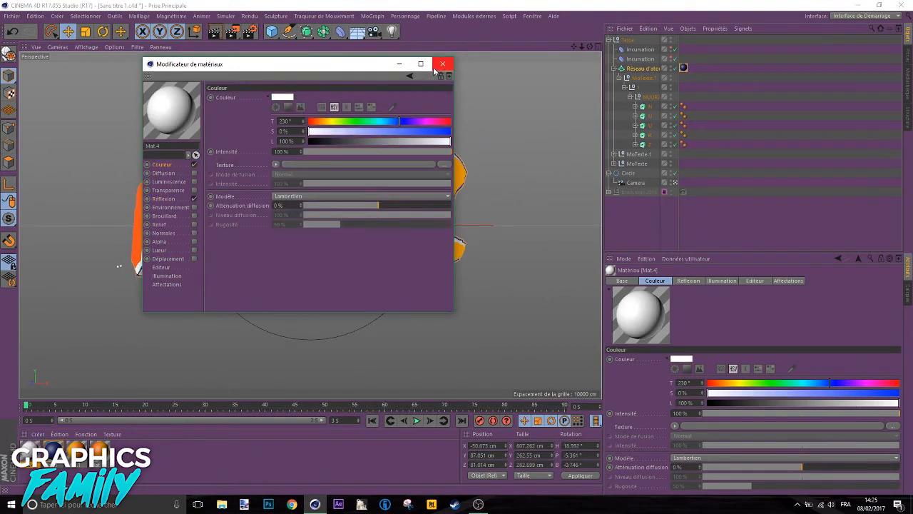
click(422, 65)
click(900, 5)
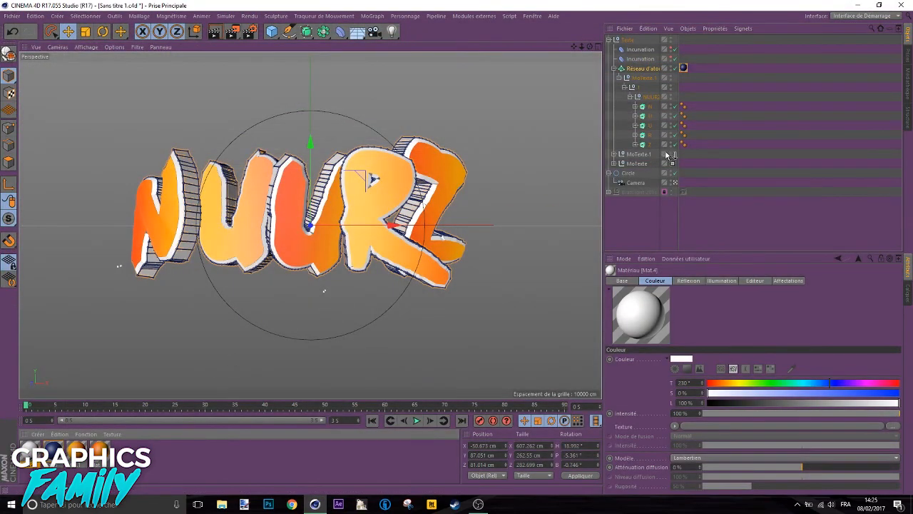
mouse_move(641, 145)
mouse_down()
mouse_move(657, 82)
mouse_move(650, 69)
mouse_move(640, 154)
mouse_up()
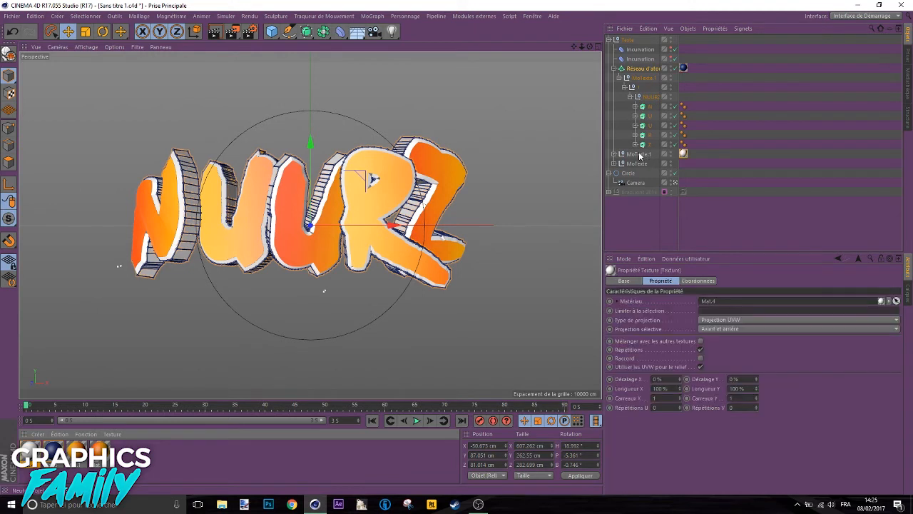
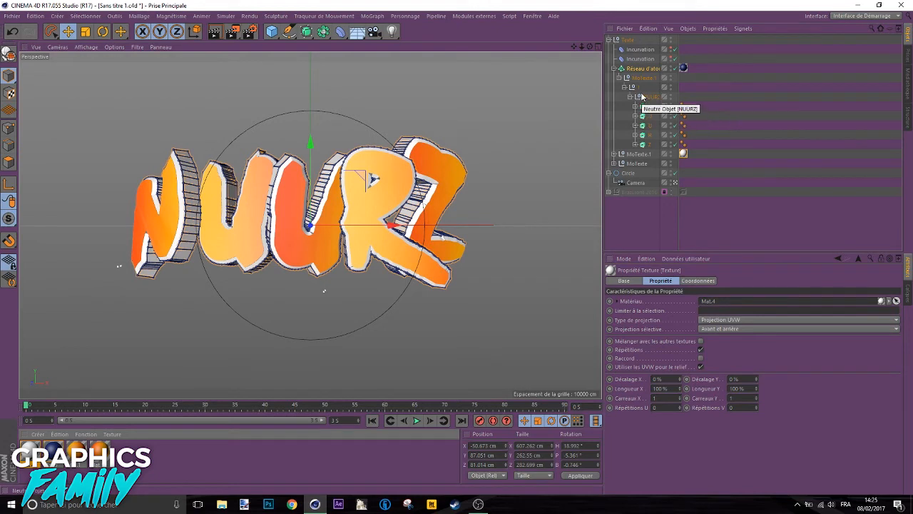
- Set the Atom Array's cylinder radius to 1.5 cm and its sphere radius to 2 cm
click(640, 69)
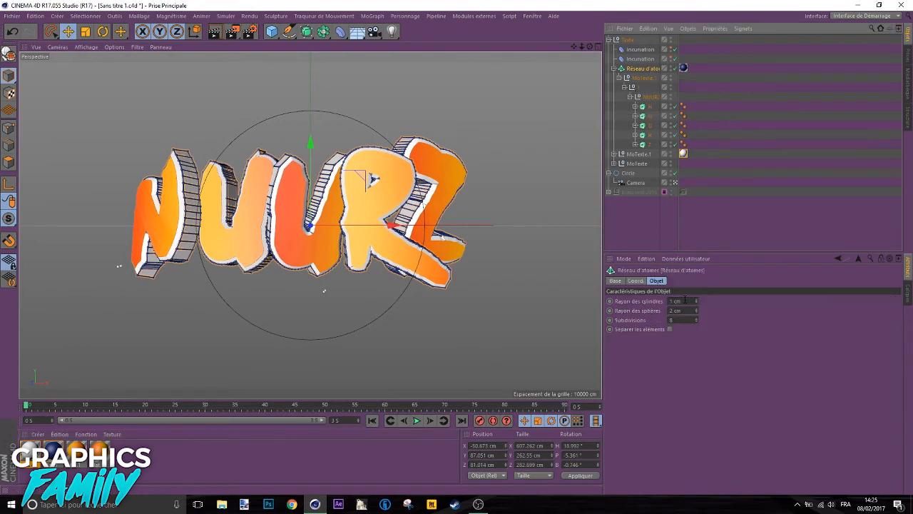
click(685, 300)
text(1.5)
key(Return)
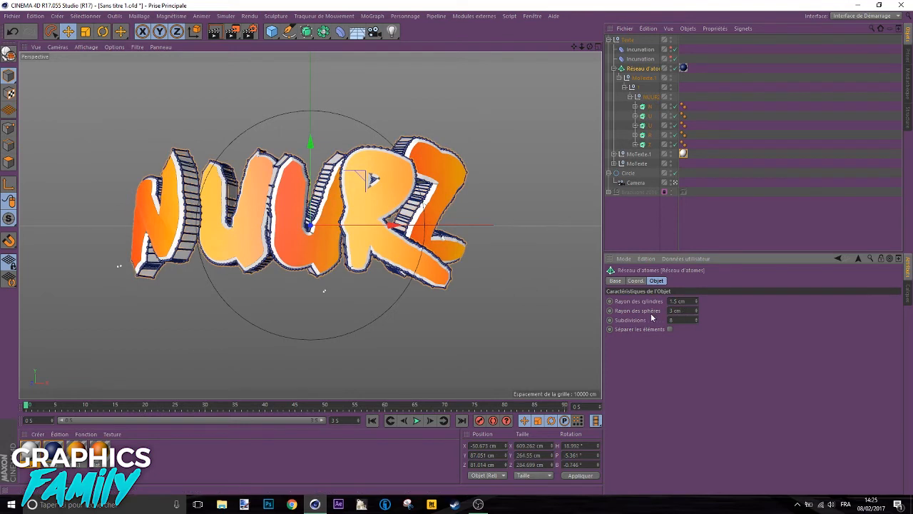
text(2)
key(Return)
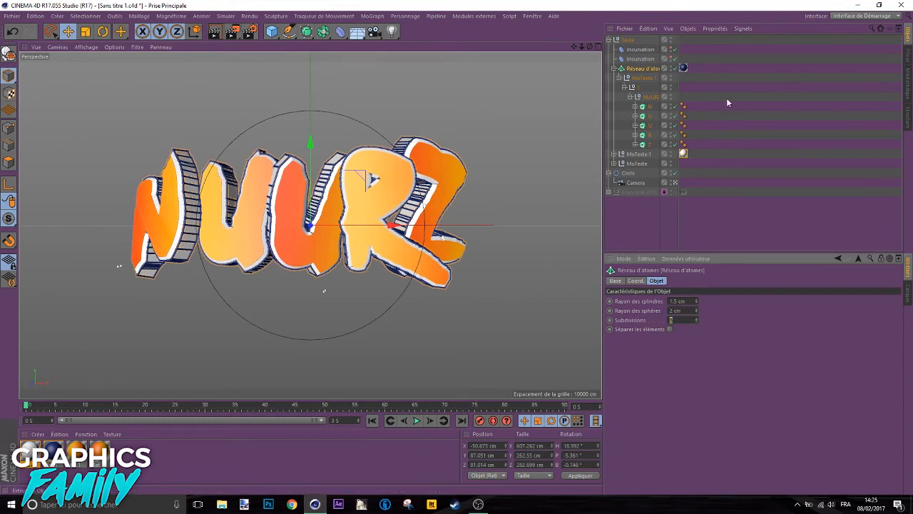
- Try 20 subdivisions and separated elements on the Atom Array while examining the wireframe up close outside the Camera view
click(675, 183)
scroll(353, 172, up, 8)
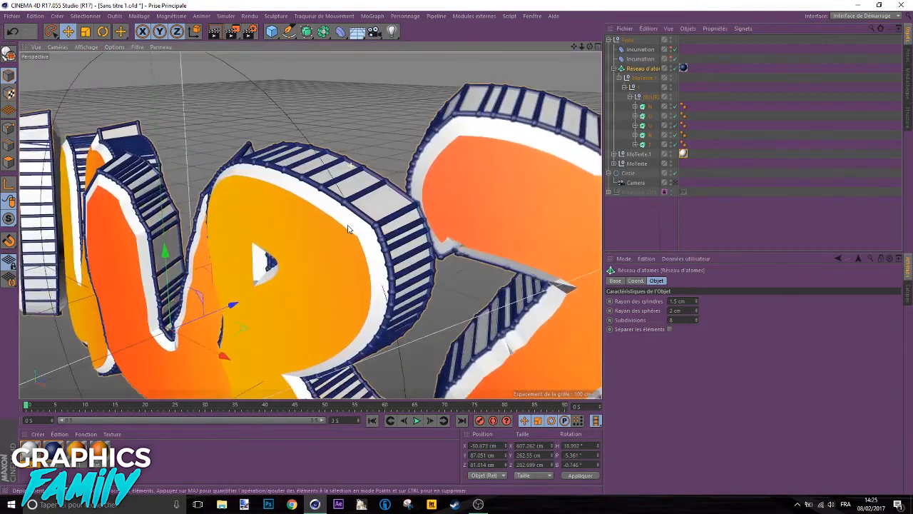
drag(696, 320, 696, 325)
click(696, 323)
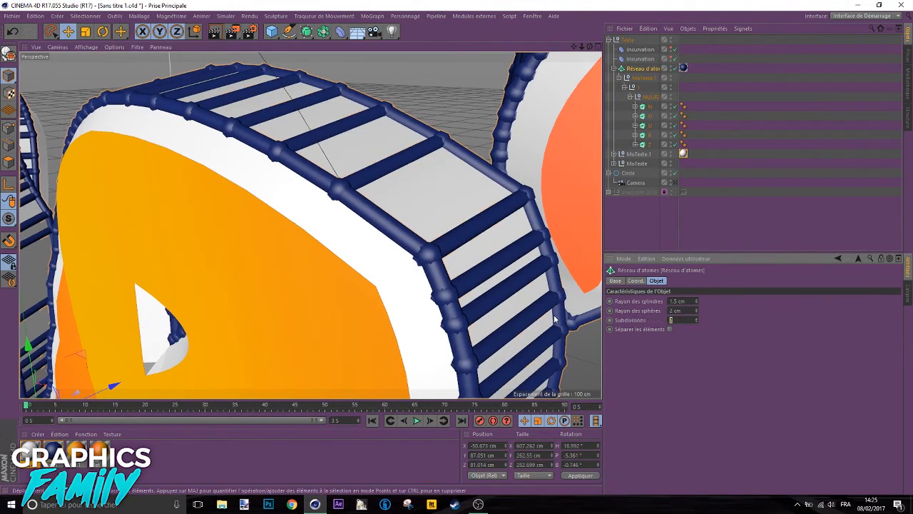
key(Return)
text(8)
key(Return)
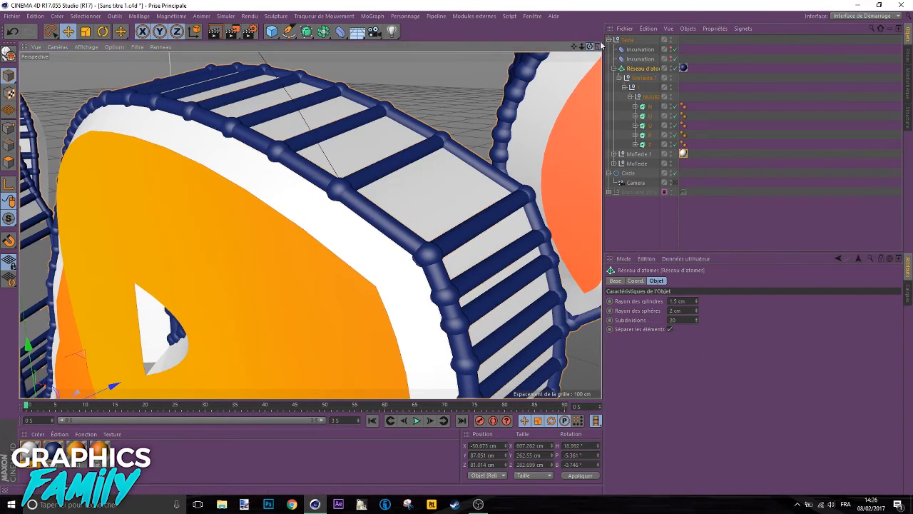
drag(590, 46, 619, 53)
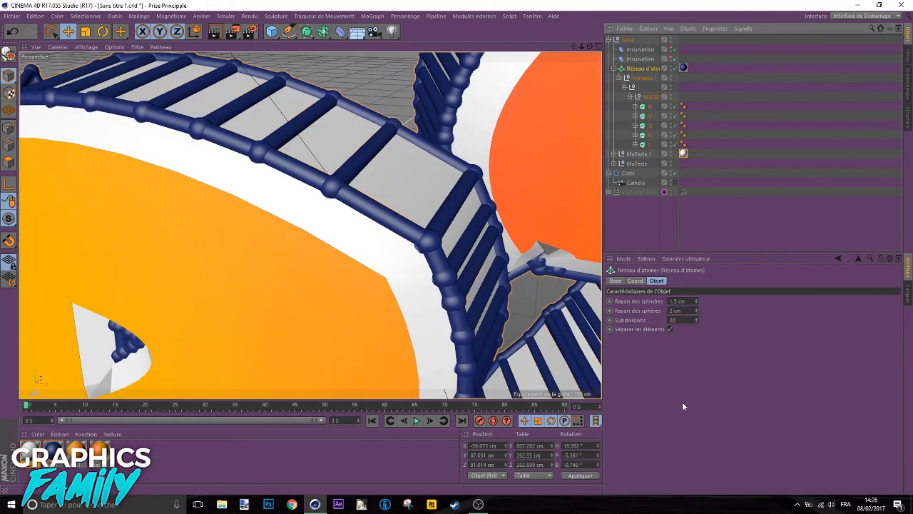
- Set the Atom Array's subdivisions to 8
double_click(687, 318)
text(8)
key(Return)
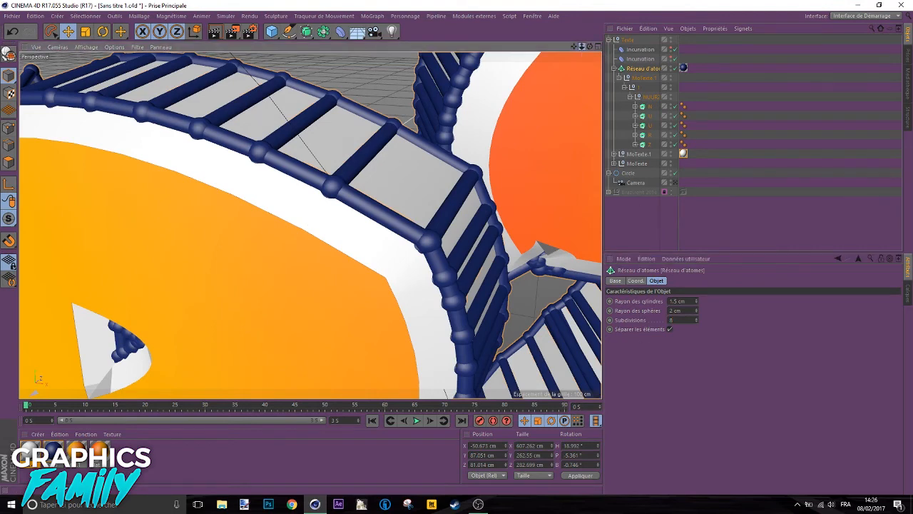
drag(582, 46, 598, 55)
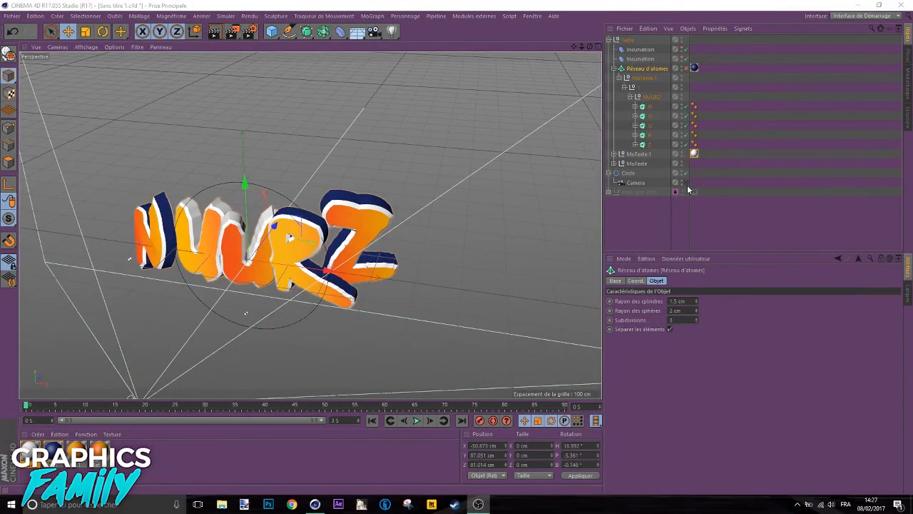
- In the Camera view, take MoTexte.1 out of the Atom Array and delete the Atom Array
click(687, 184)
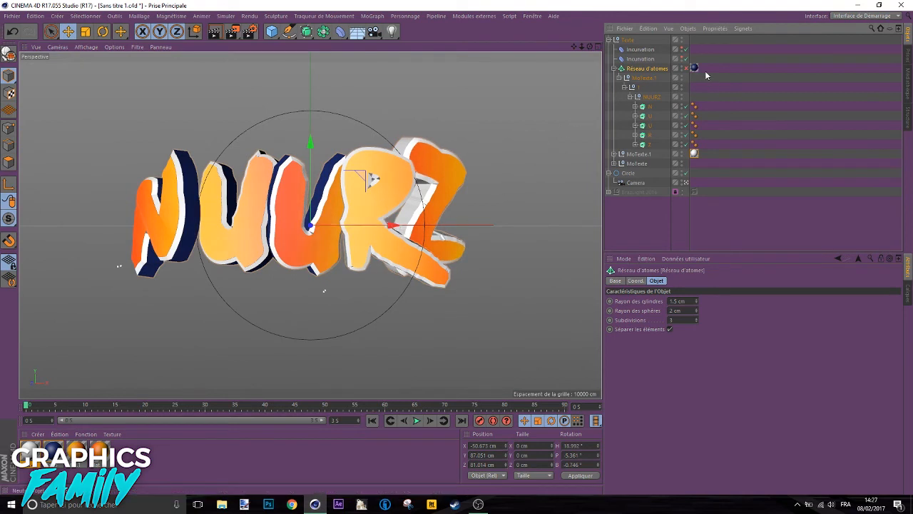
drag(644, 79, 639, 68)
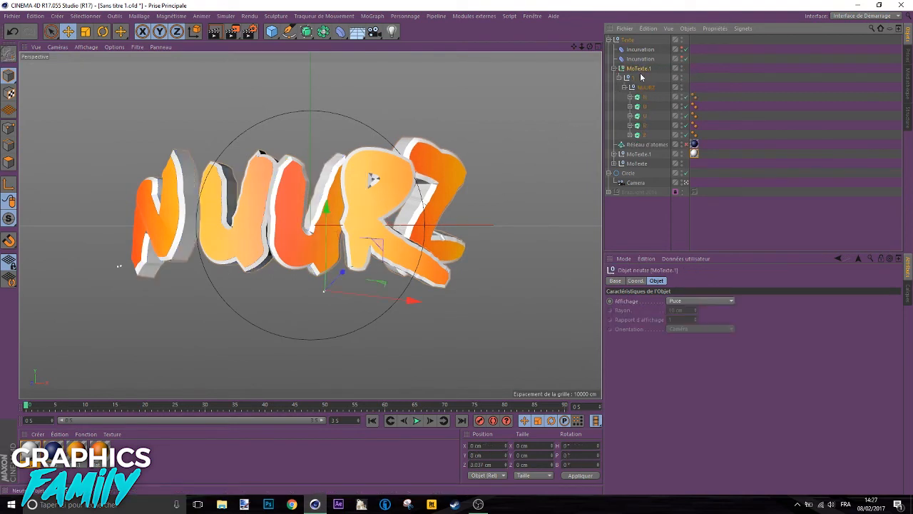
click(646, 144)
key(Delete)
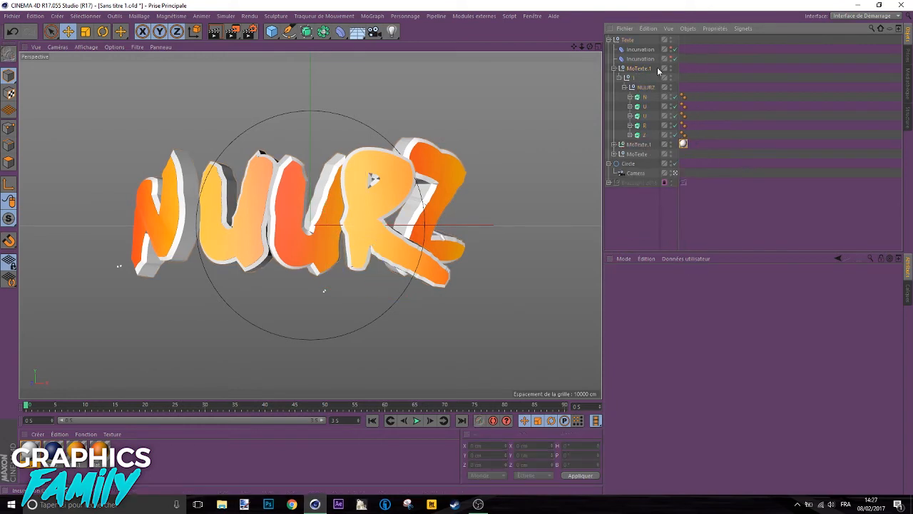
- Apply the dark blue material directly to the MoTexte.1 that was taken out of the Atom Array
click(643, 87)
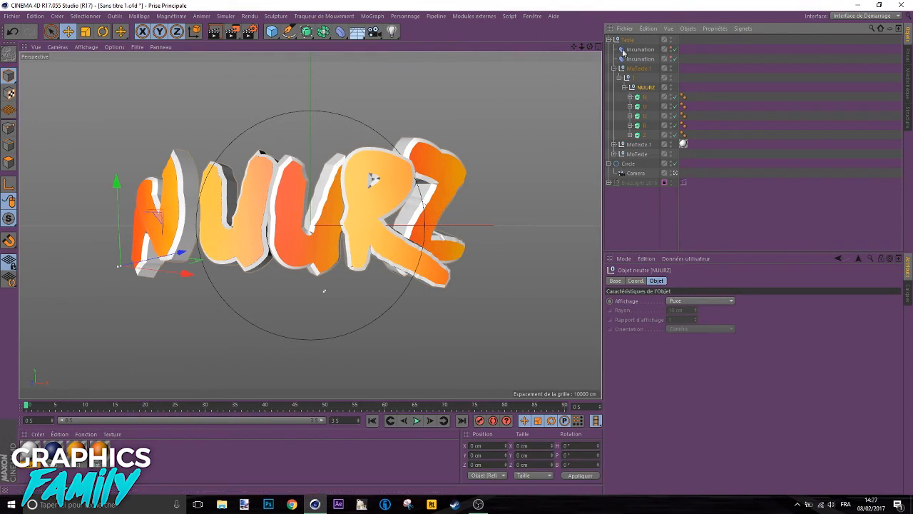
click(642, 69)
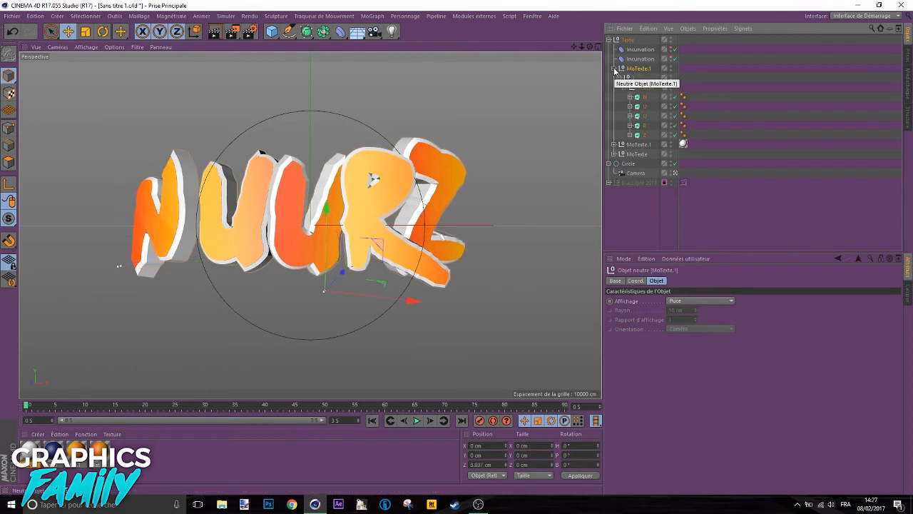
drag(75, 449, 643, 69)
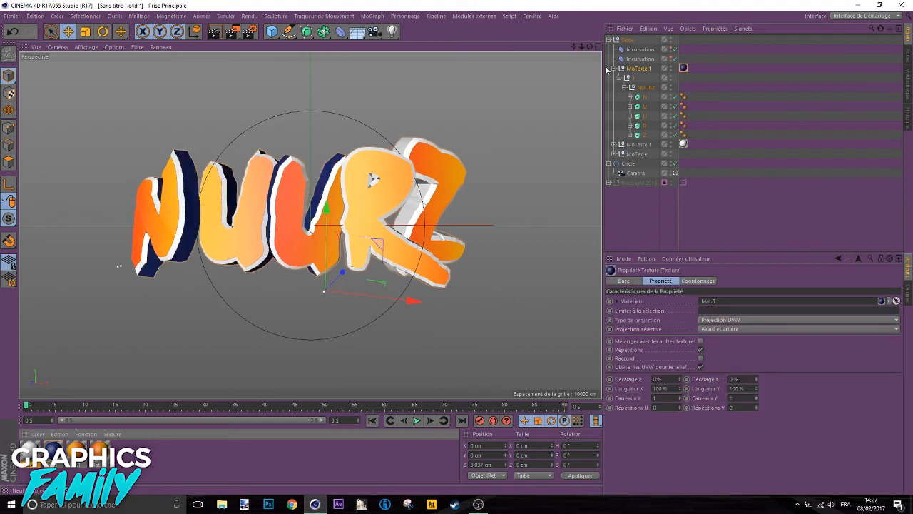
- Set the start cap radius of all five extruded letters in the dark blue MoTexte.1 to 10 cm
click(640, 87)
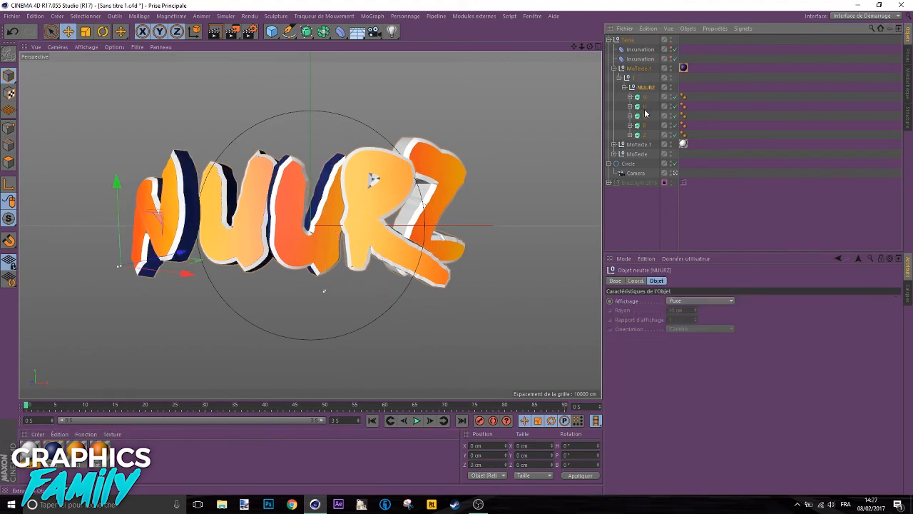
click(646, 98)
shift+click(646, 136)
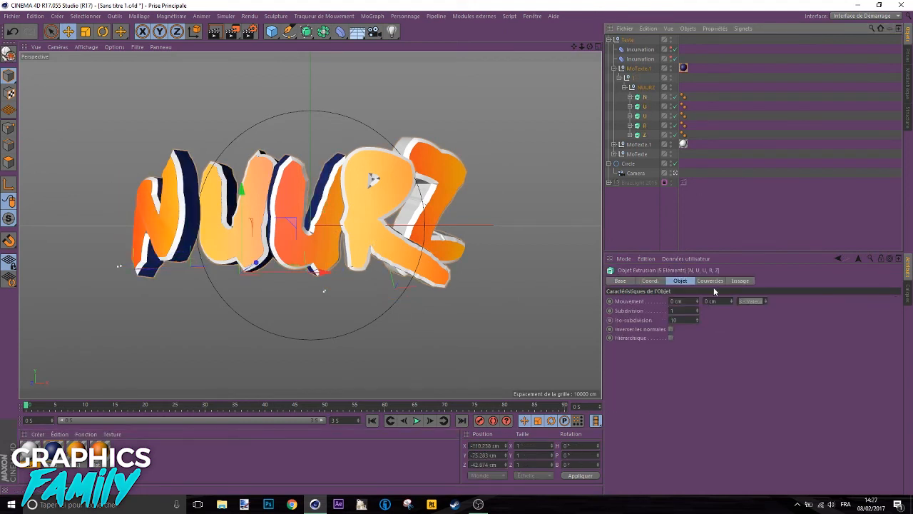
click(708, 281)
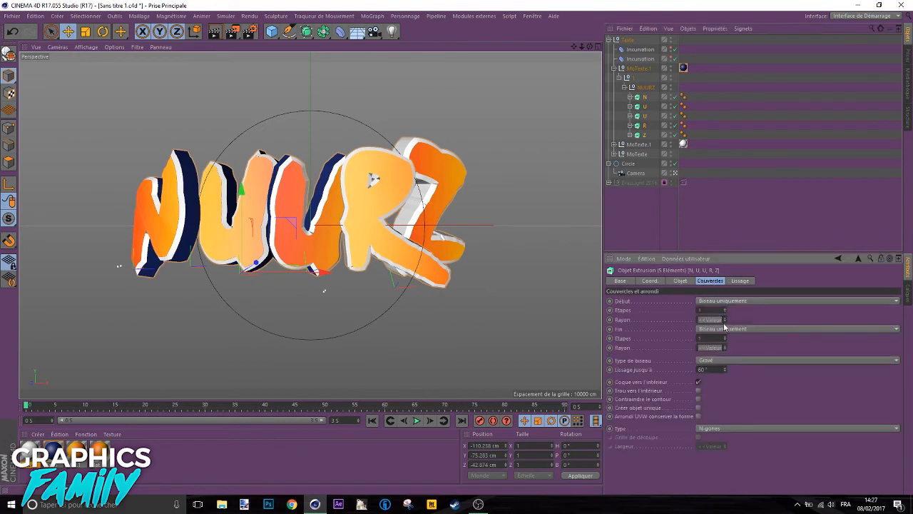
key(8)
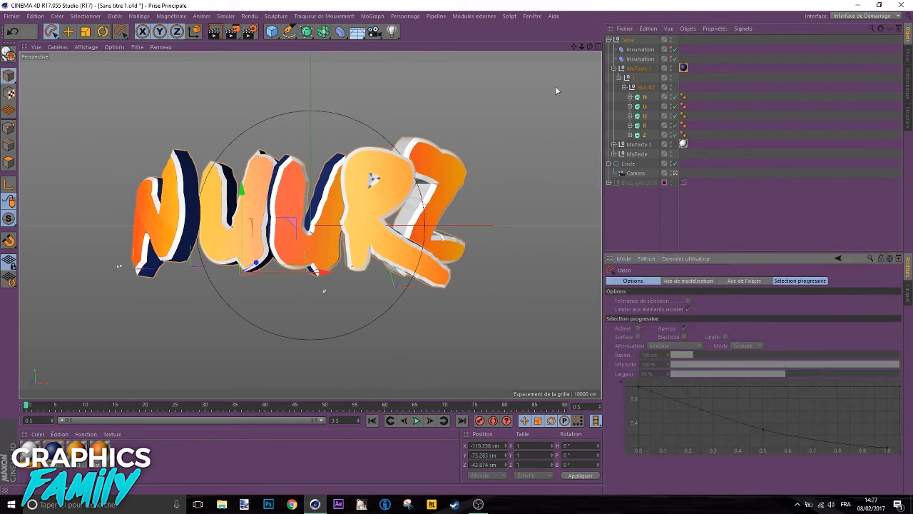
click(645, 97)
shift+click(645, 136)
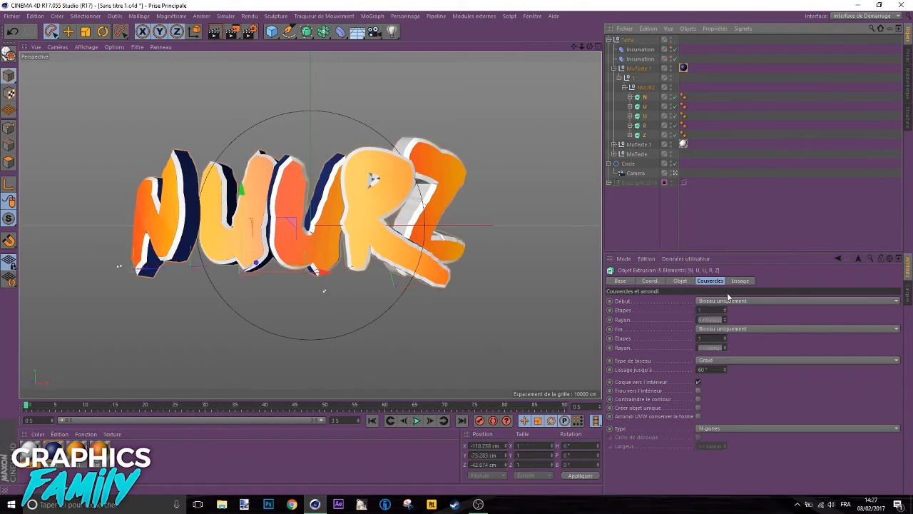
key(Return)
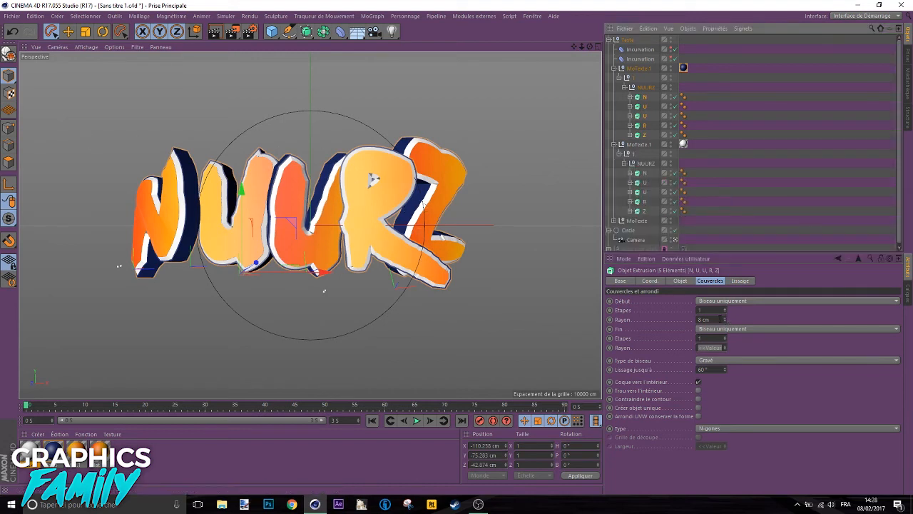
drag(718, 320, 593, 317)
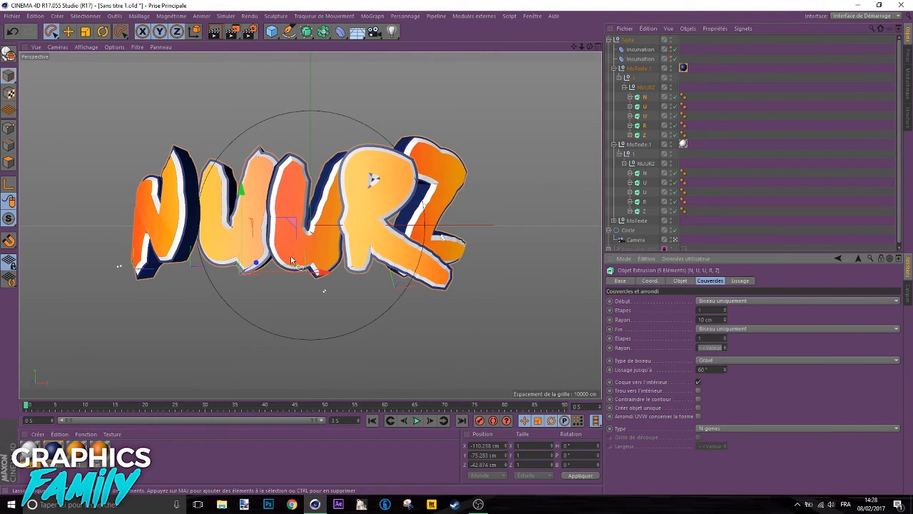
key(e)
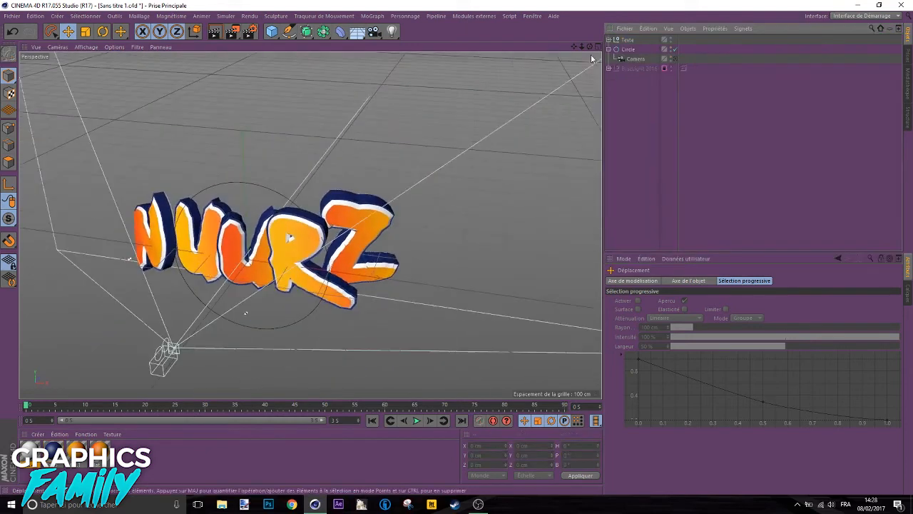
- Check the text from the free perspective, return to the Camera view and pull the camera back slightly
alt+drag(539, 310, 81, 310)
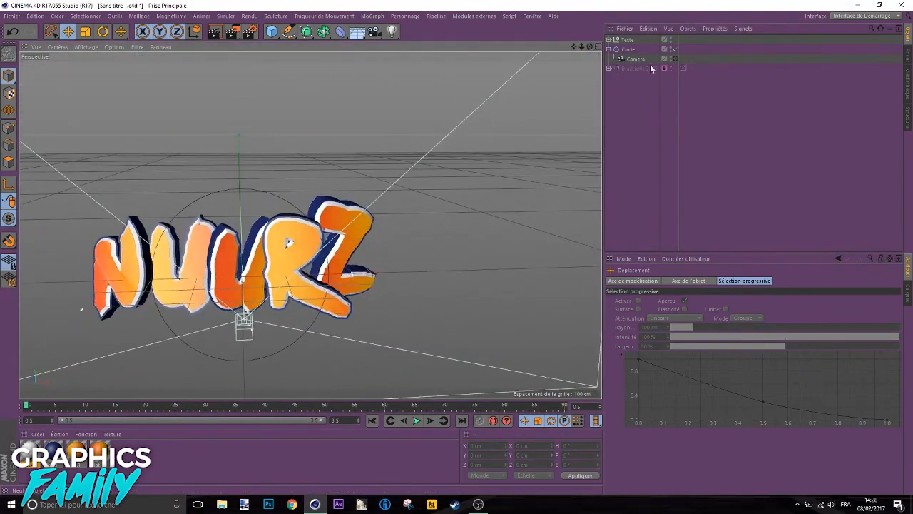
click(677, 59)
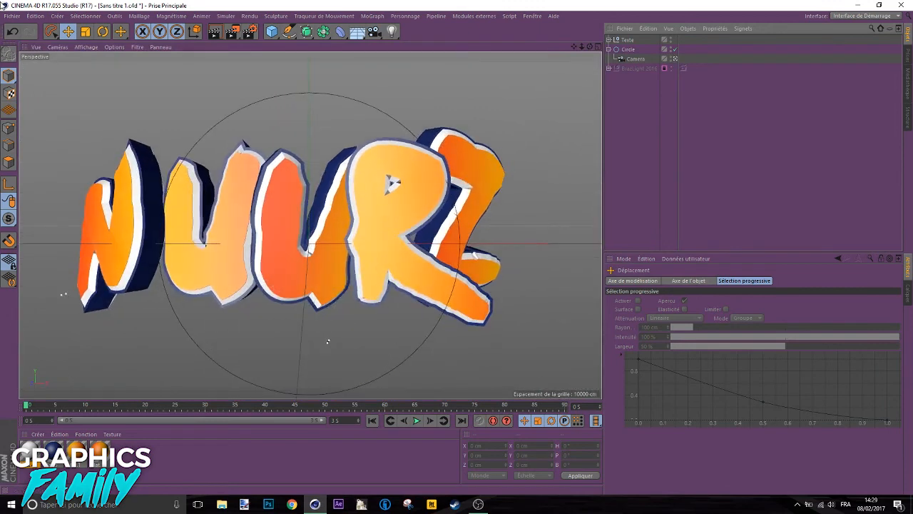
drag(582, 47, 562, 48)
- Merge infinitegoldsword.lib4d from the RigPack's "Sword, Weapon, Tools" folder and add gold_sword to the scene
click(10, 16)
click(18, 46)
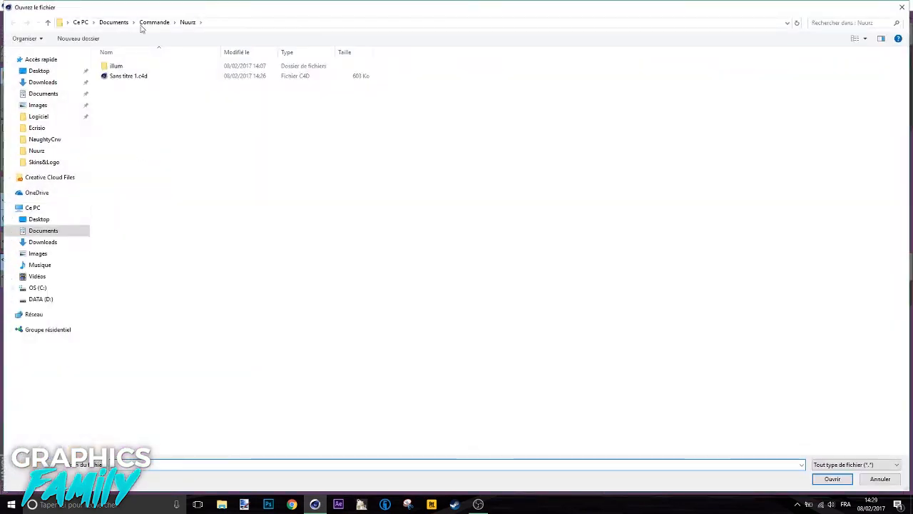
click(113, 22)
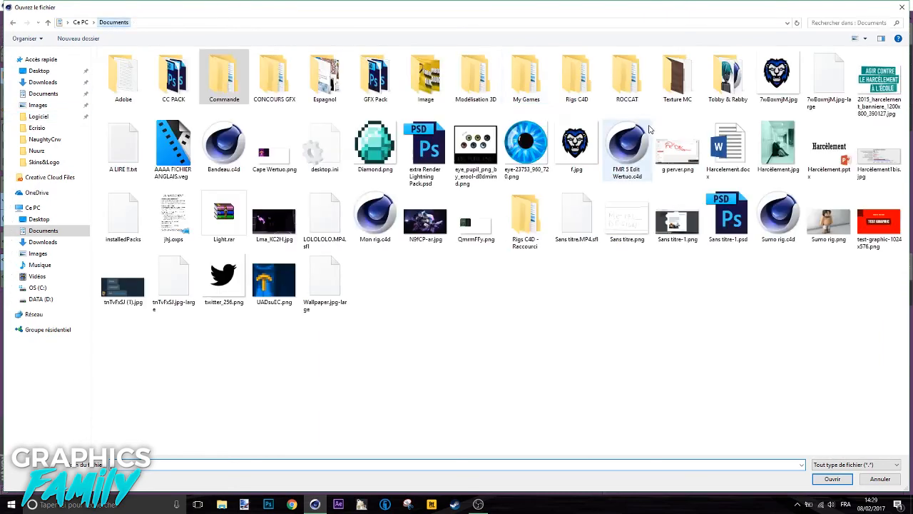
double_click(570, 89)
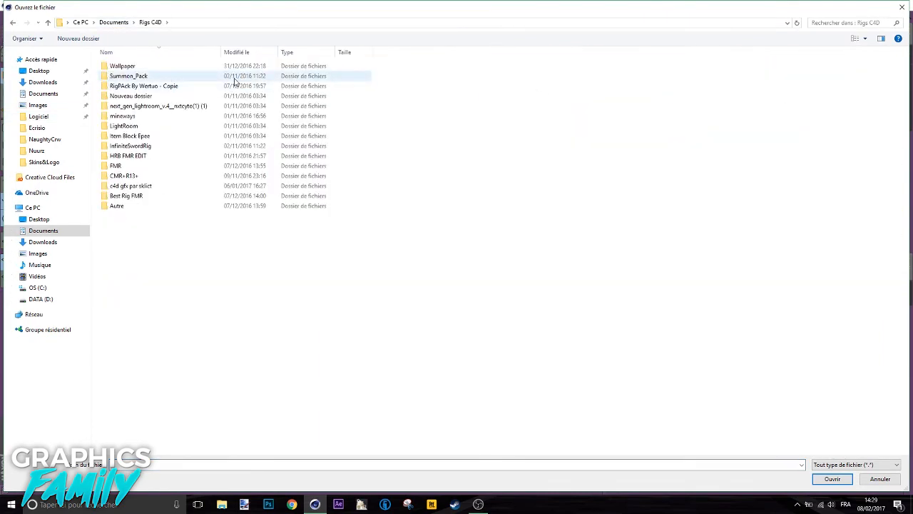
double_click(220, 86)
double_click(125, 65)
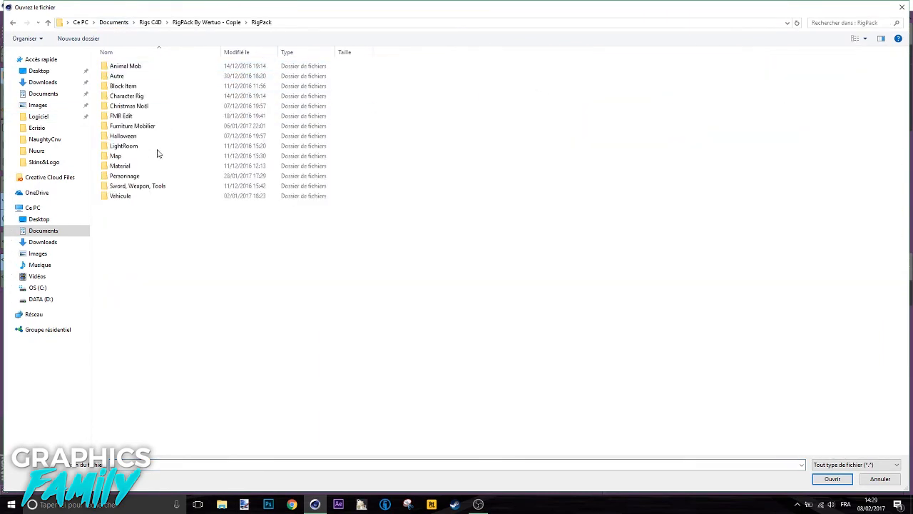
double_click(137, 186)
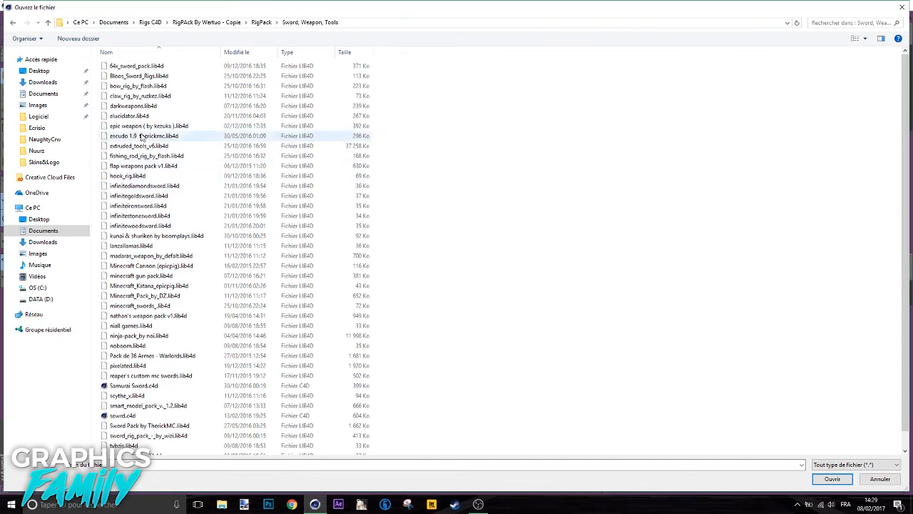
double_click(143, 196)
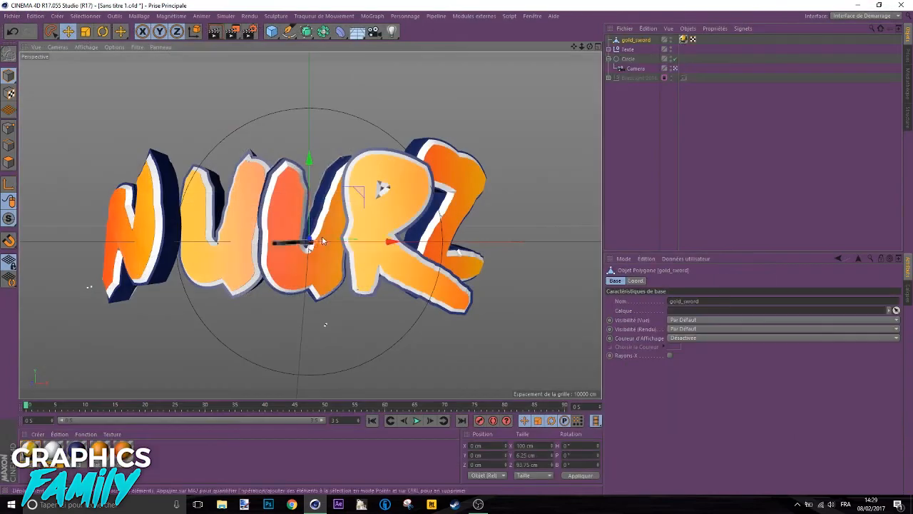
- Rotate the gold sword and move it over the first U, at about X -161 cm and Y 24 cm
click(103, 31)
drag(317, 307, 233, 288)
click(67, 32)
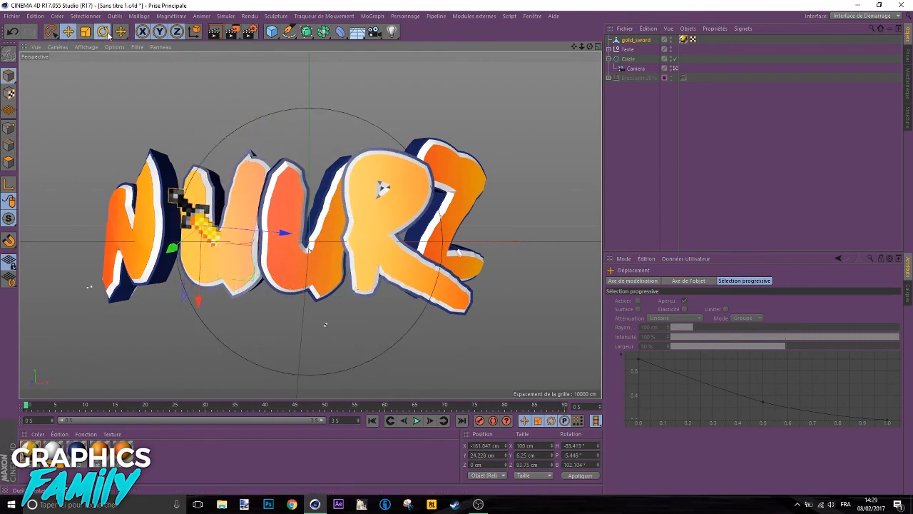
- Tilt the gold sword the other way, lower it and enlarge it across the gap between the N and first U
click(103, 31)
drag(247, 226, 184, 249)
click(68, 31)
drag(276, 223, 262, 223)
drag(210, 158, 204, 179)
click(86, 32)
drag(90, 286, 135, 282)
- Merge Minecraft_Katana_epicpig.lib4d, add the Katana to the scene and try positioning it in front of the letters
click(31, 16)
click(29, 43)
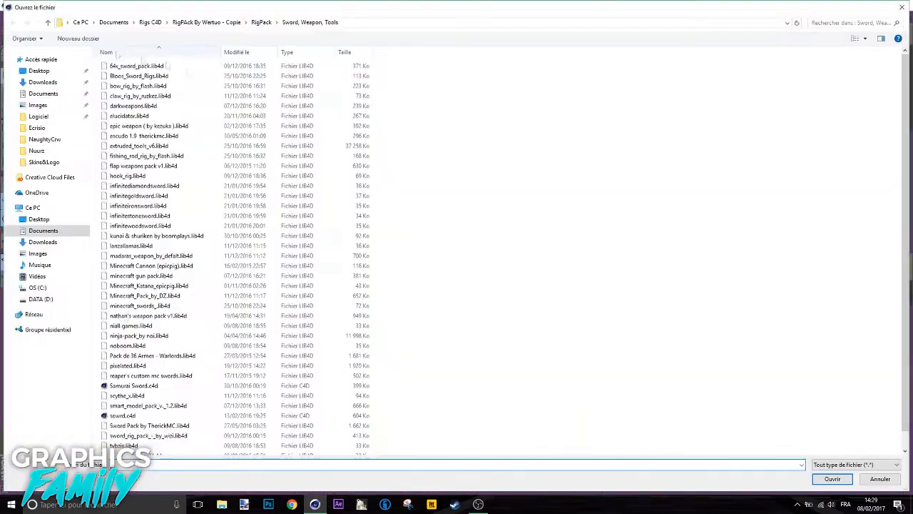
double_click(164, 286)
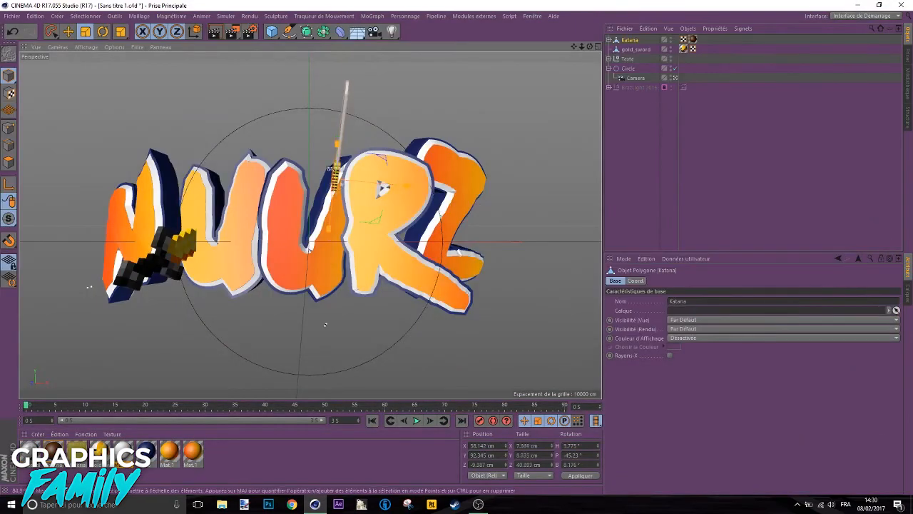
key(e)
drag(379, 188, 307, 285)
key(r)
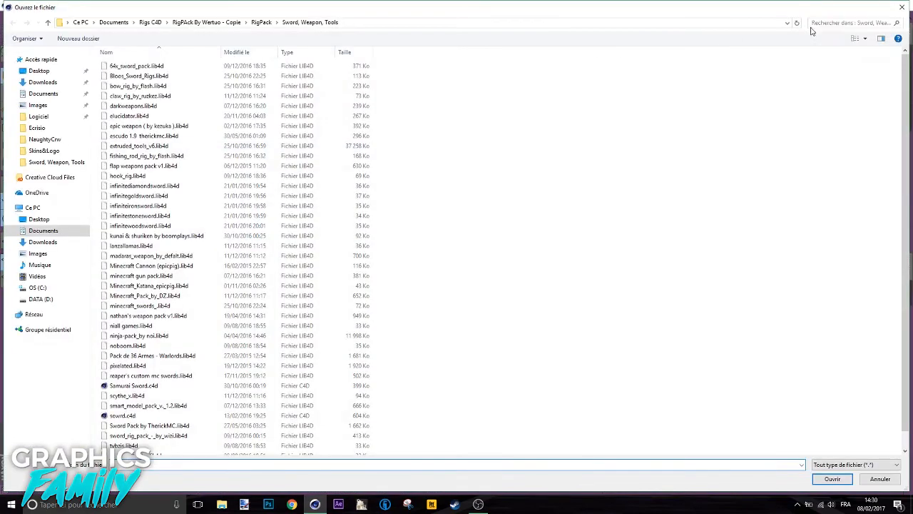
- Find the weapon pack with the search "ninja" and add Ninja-Kunai, NinjaShuriken, Ninja-Windstaff and Ninja-Tomahawk to the scene
click(842, 22)
text(ninja)
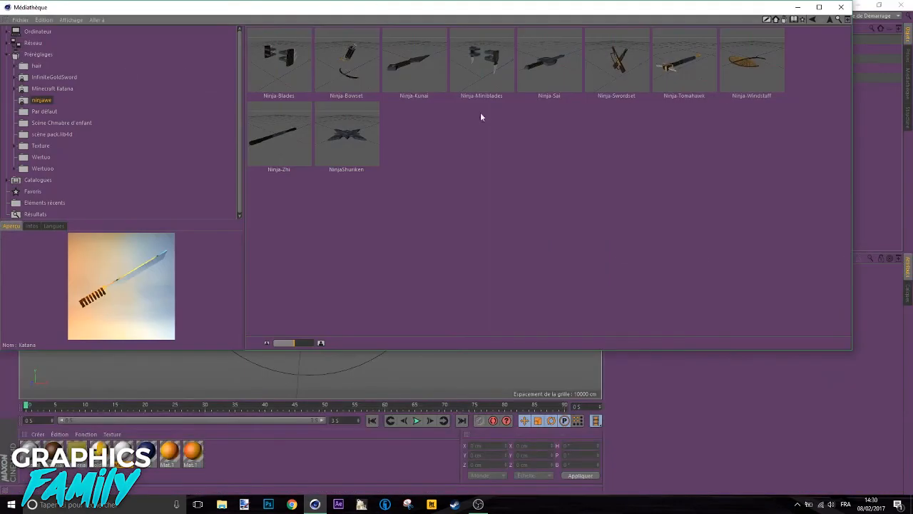
click(346, 136)
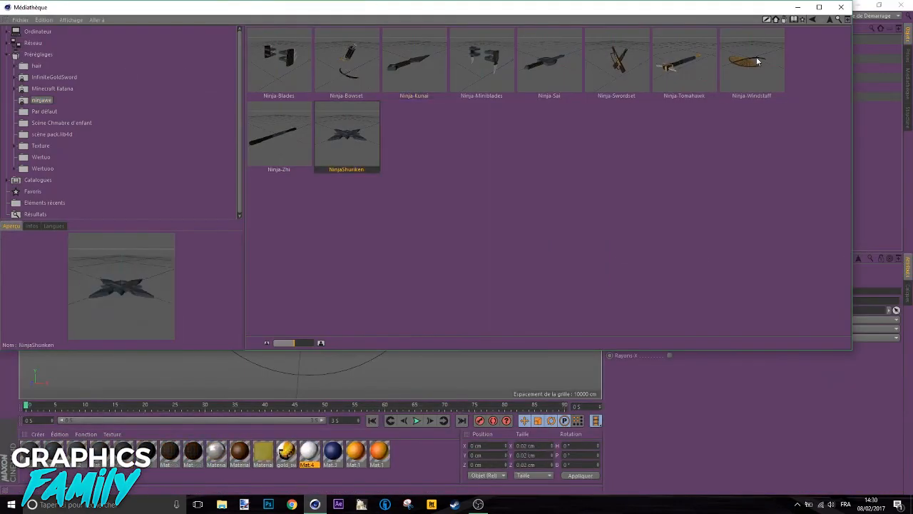
click(685, 63)
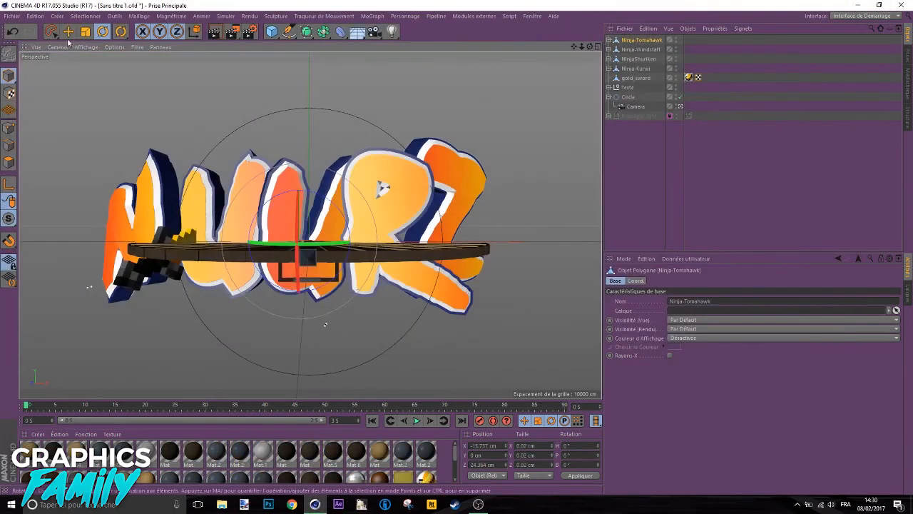
- Try rotating the Ninja-Tomahawk and repositioning and scaling the Ninja-Windstaff around the NUURZ letters
click(68, 33)
click(103, 32)
drag(166, 227, 175, 254)
click(641, 49)
drag(168, 217, 320, 324)
click(86, 32)
drag(163, 123, 132, 93)
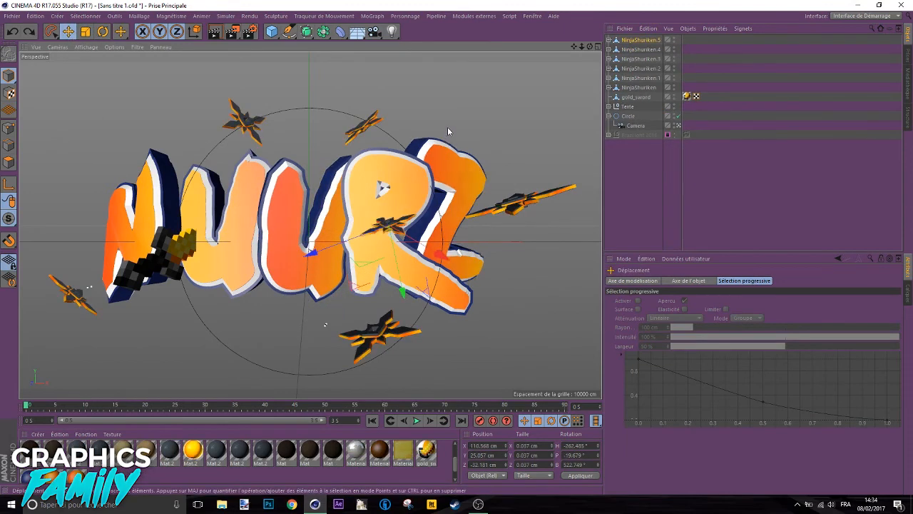
- Add a Dilatation/Contraction deformer and place it as the first child of the Texte group
click(337, 33)
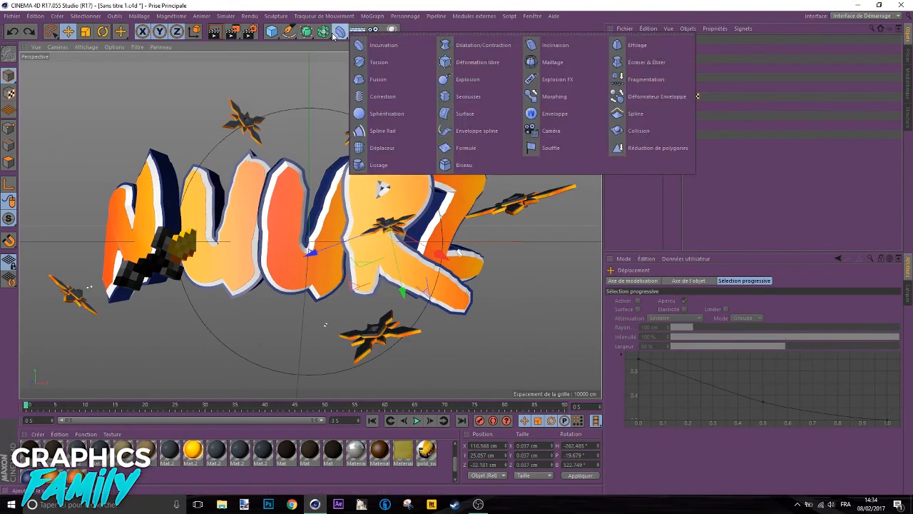
click(475, 45)
drag(630, 118, 629, 117)
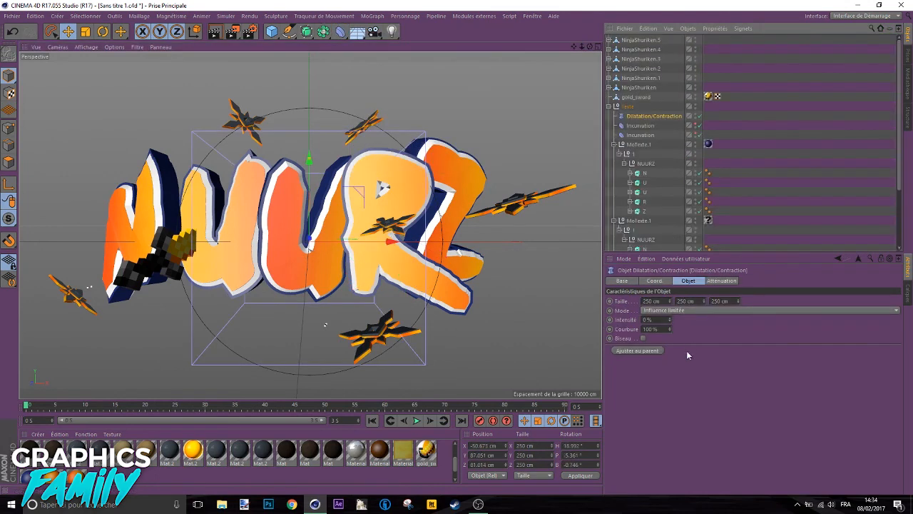
- Set the Dilatation/Contraction deformer's intensity to 3 %, compare the text with and without it, and collapse the Texte group
click(656, 353)
key(ctrl+z)
drag(668, 321, 669, 309)
key(Return)
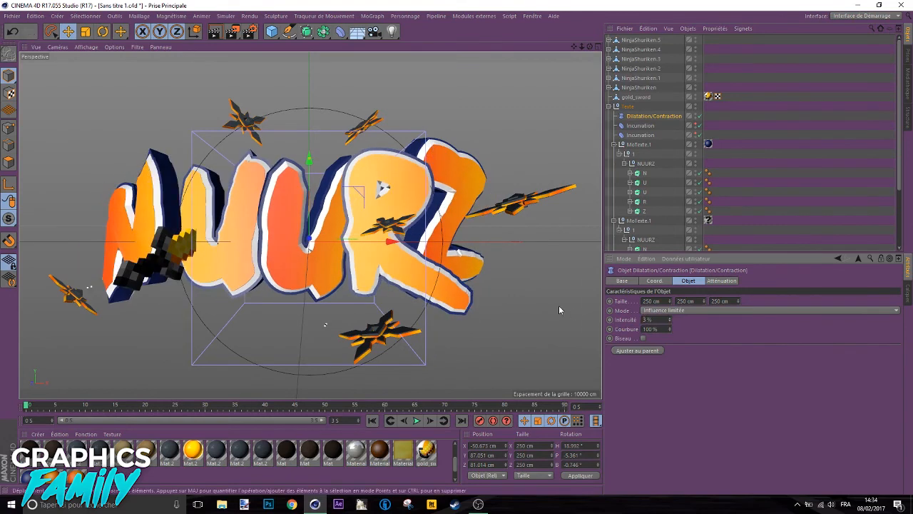
double_click(696, 114)
click(340, 31)
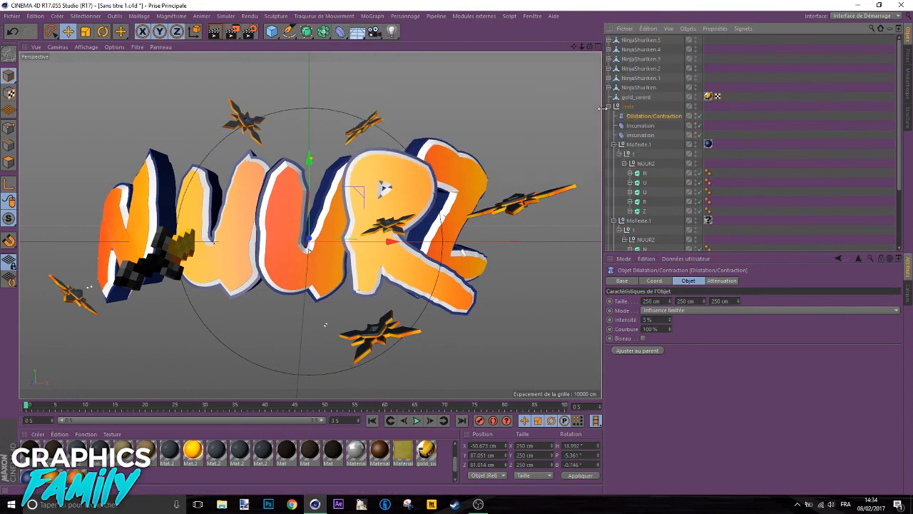
click(608, 106)
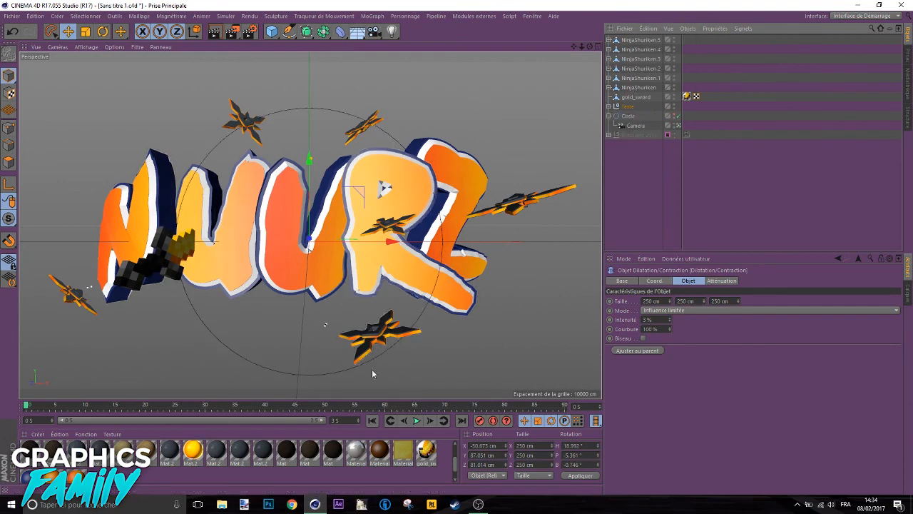